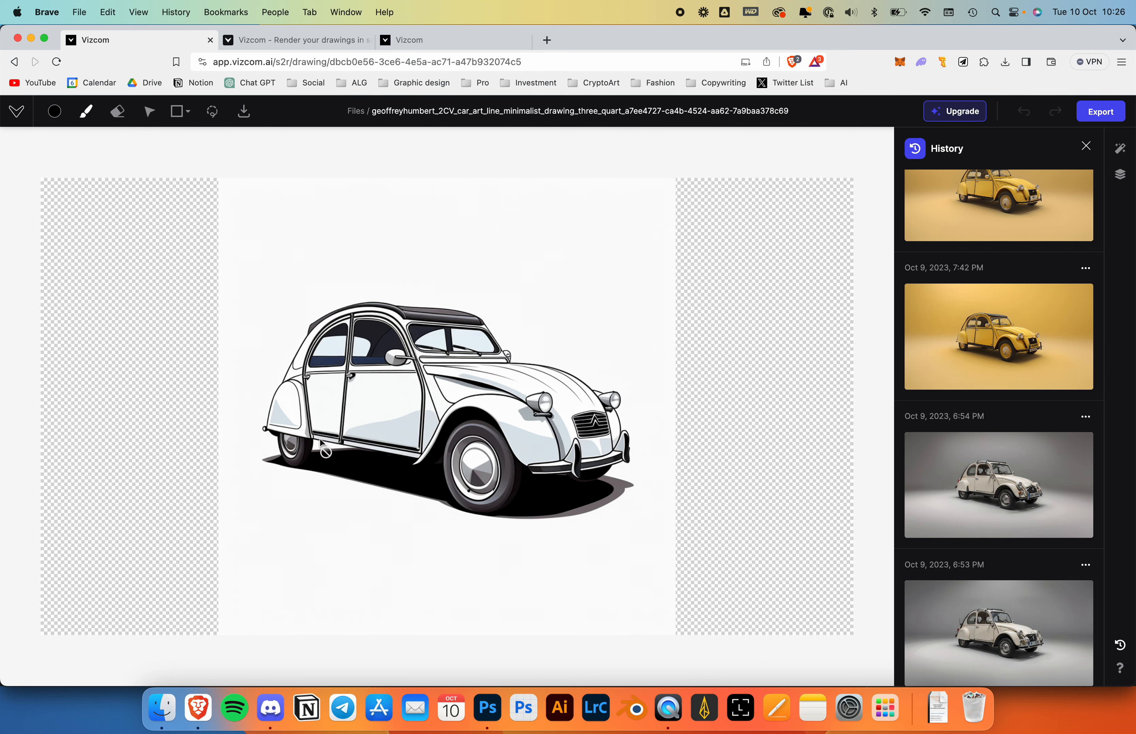
# Step: Preview the yellow 2CV render from the file's history and look through the Vizcom home page
pyautogui.click(965, 344)
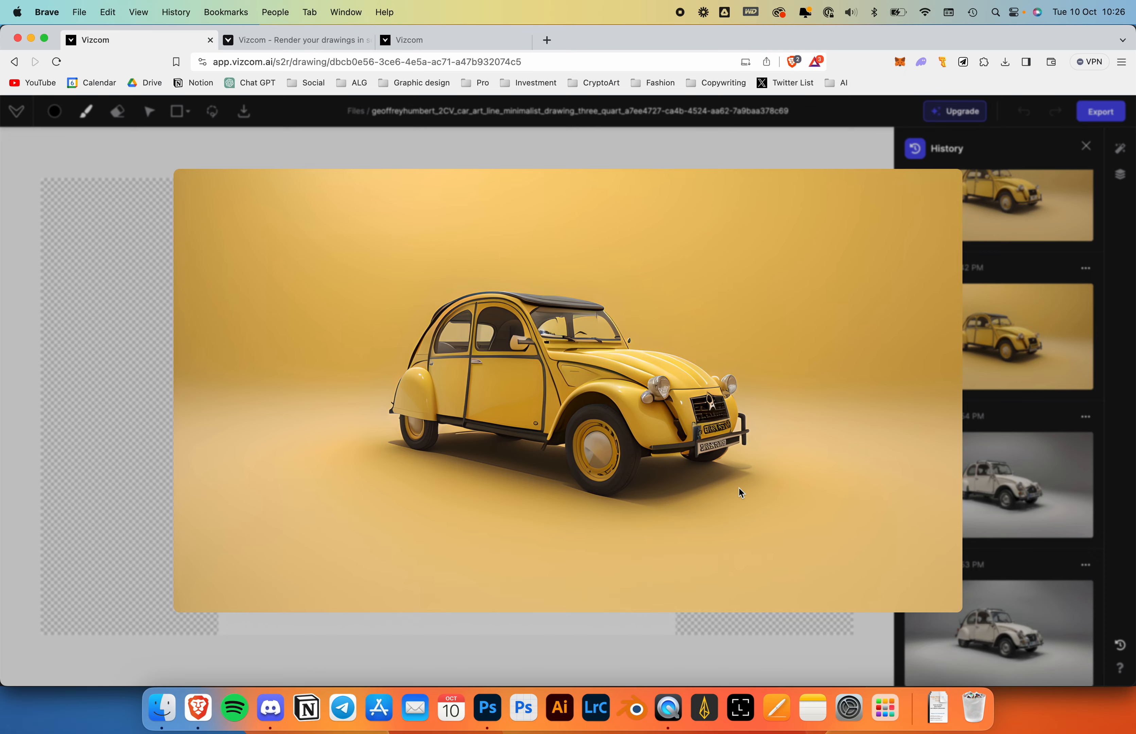
pyautogui.click(669, 622)
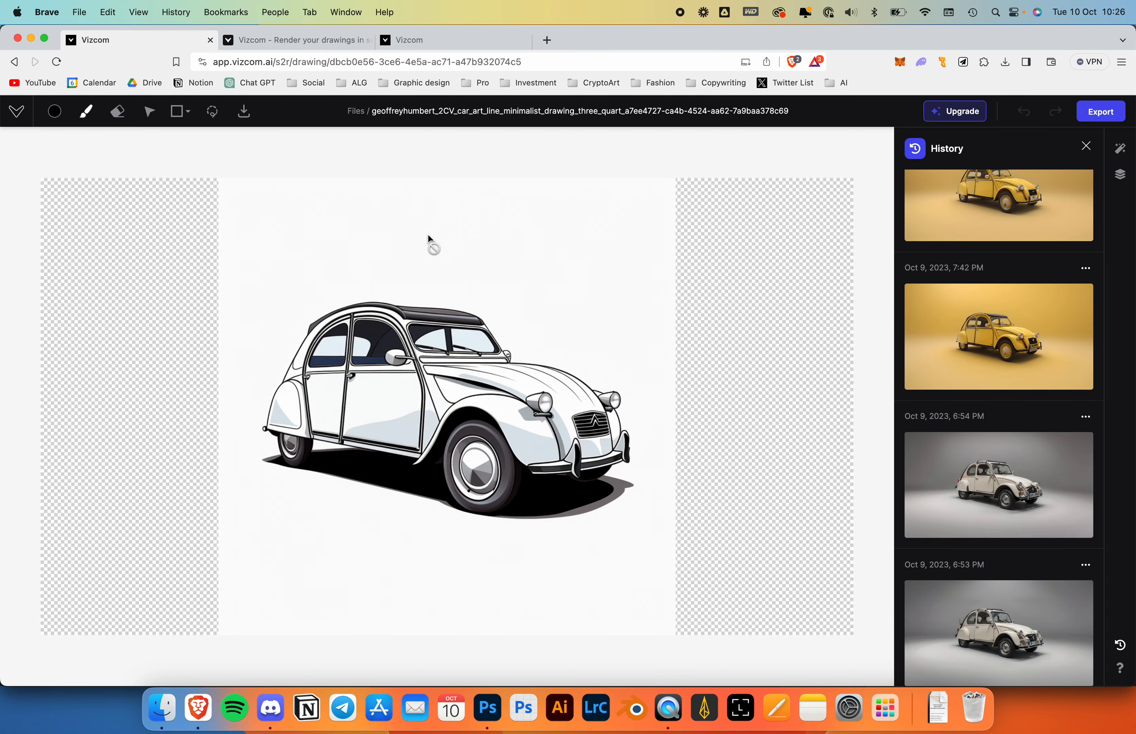
pyautogui.click(282, 41)
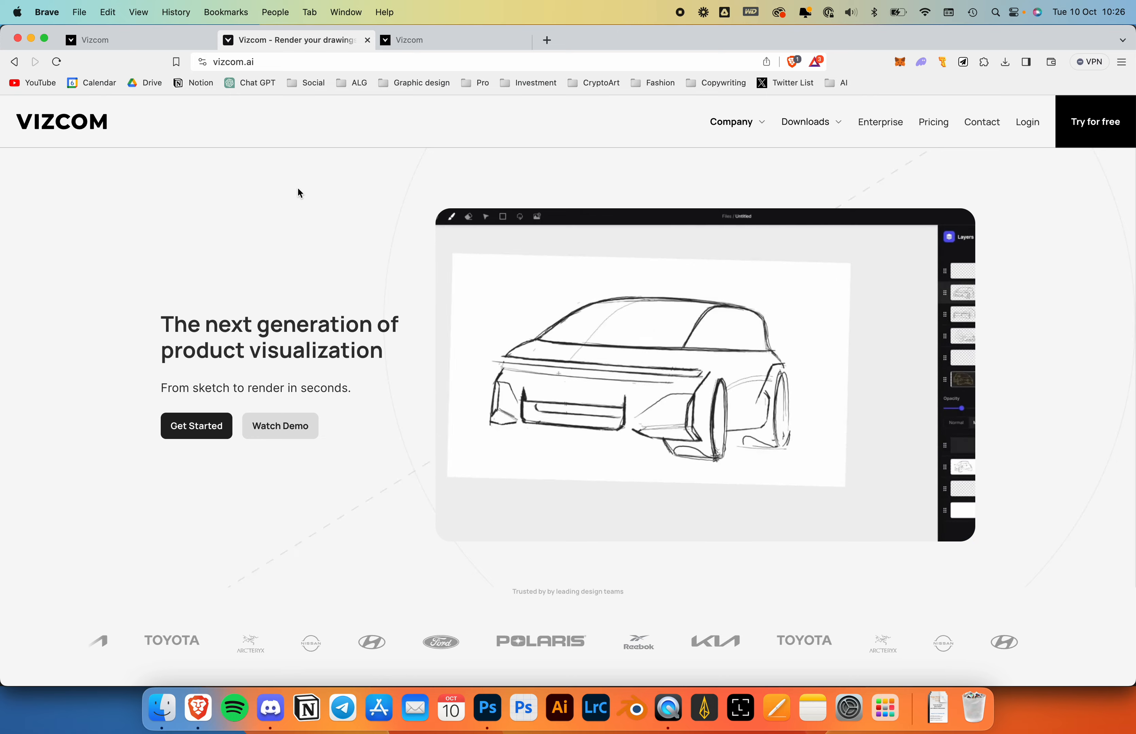
pyautogui.scroll(-10, 456, 290)
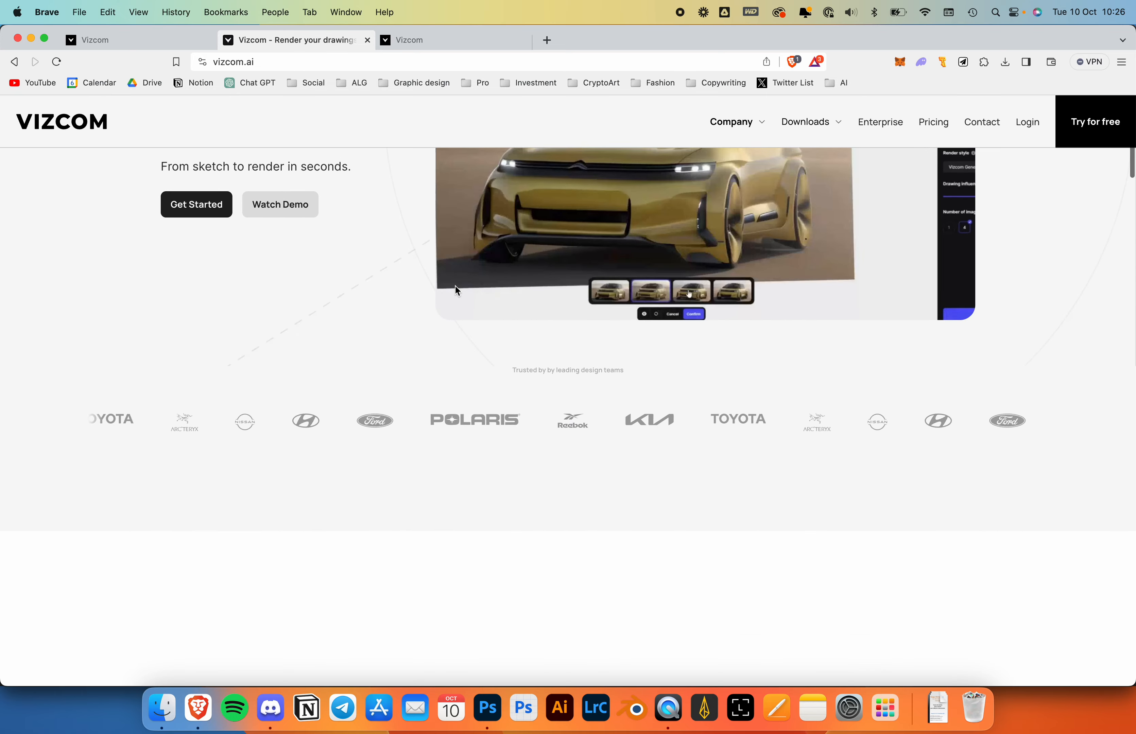
pyautogui.scroll(-15, 456, 290)
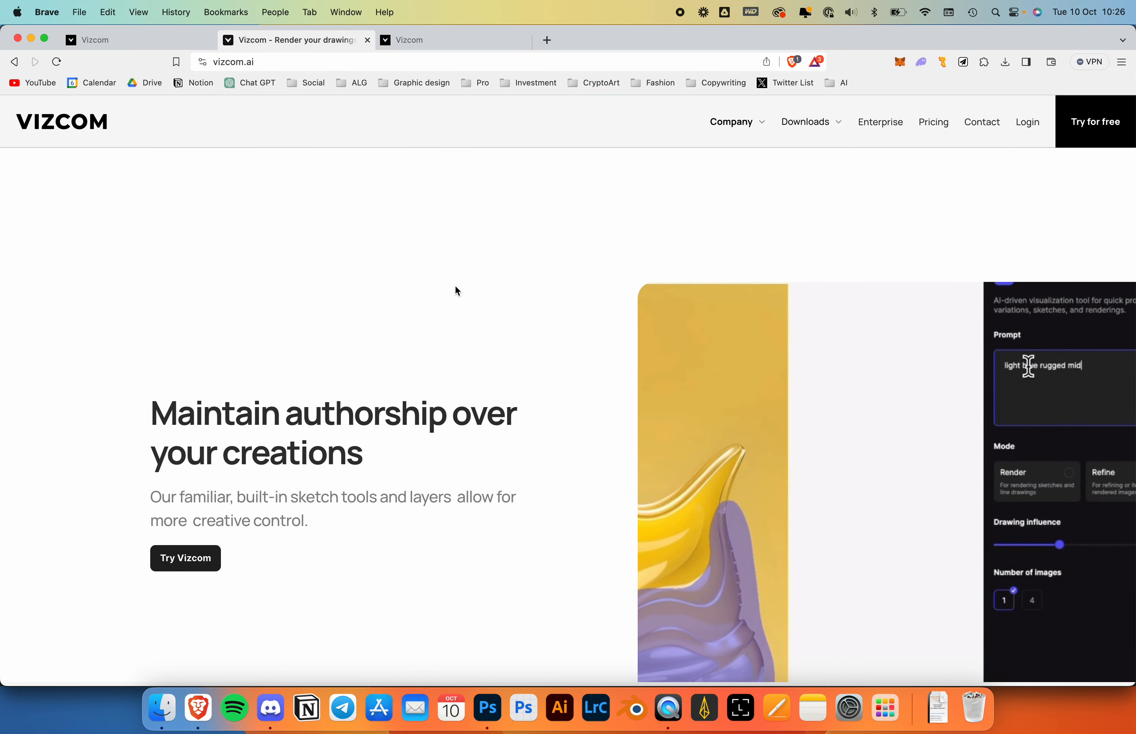
pyautogui.scroll(10, 454, 246)
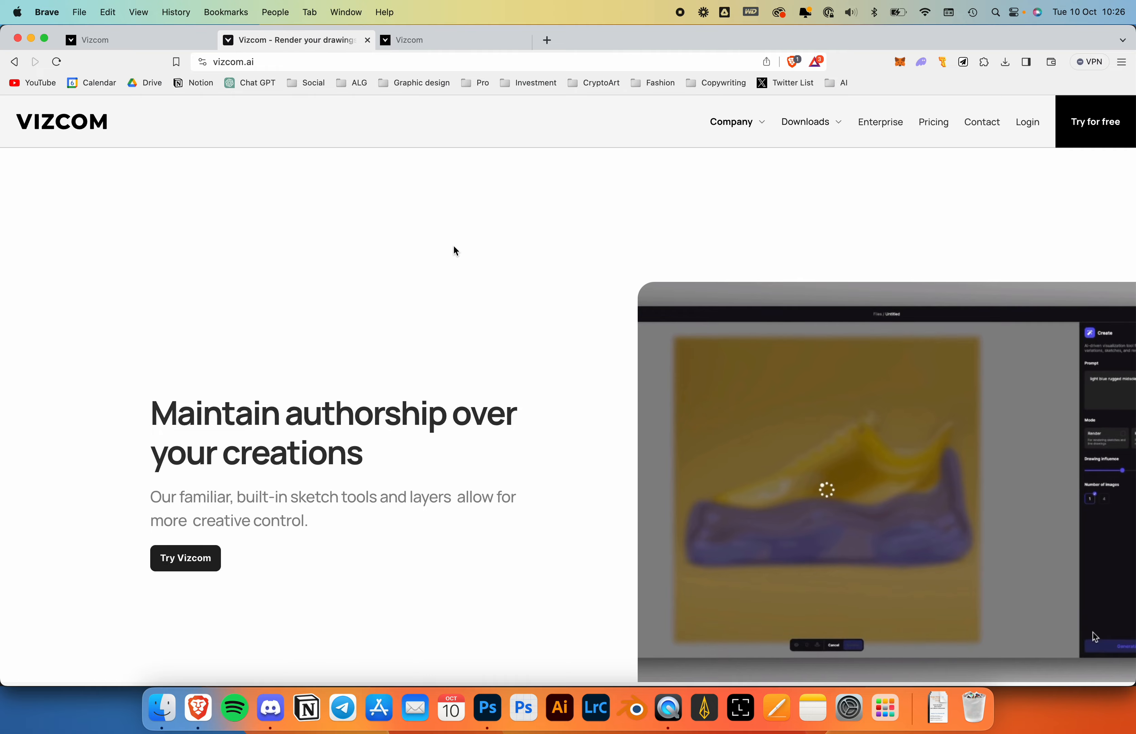
pyautogui.scroll(15, 452, 243)
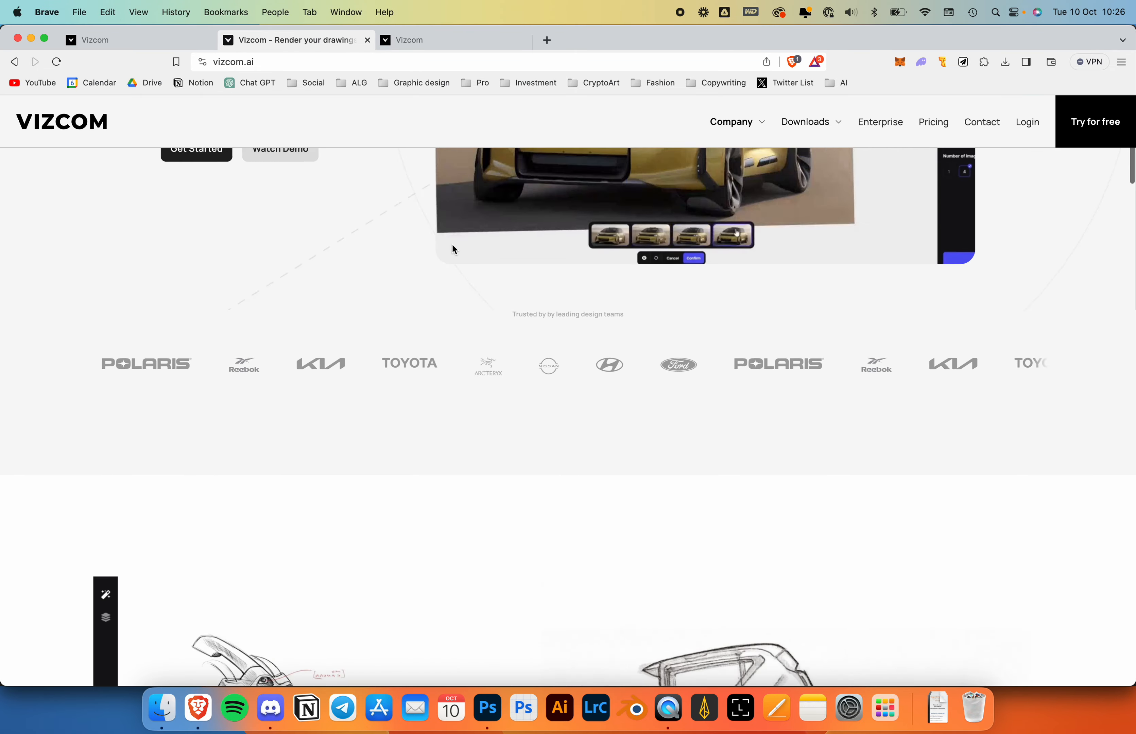
# Step: Create a new file by uploading the 2CV car line drawing PNG from the Vizcom folder
pyautogui.click(449, 43)
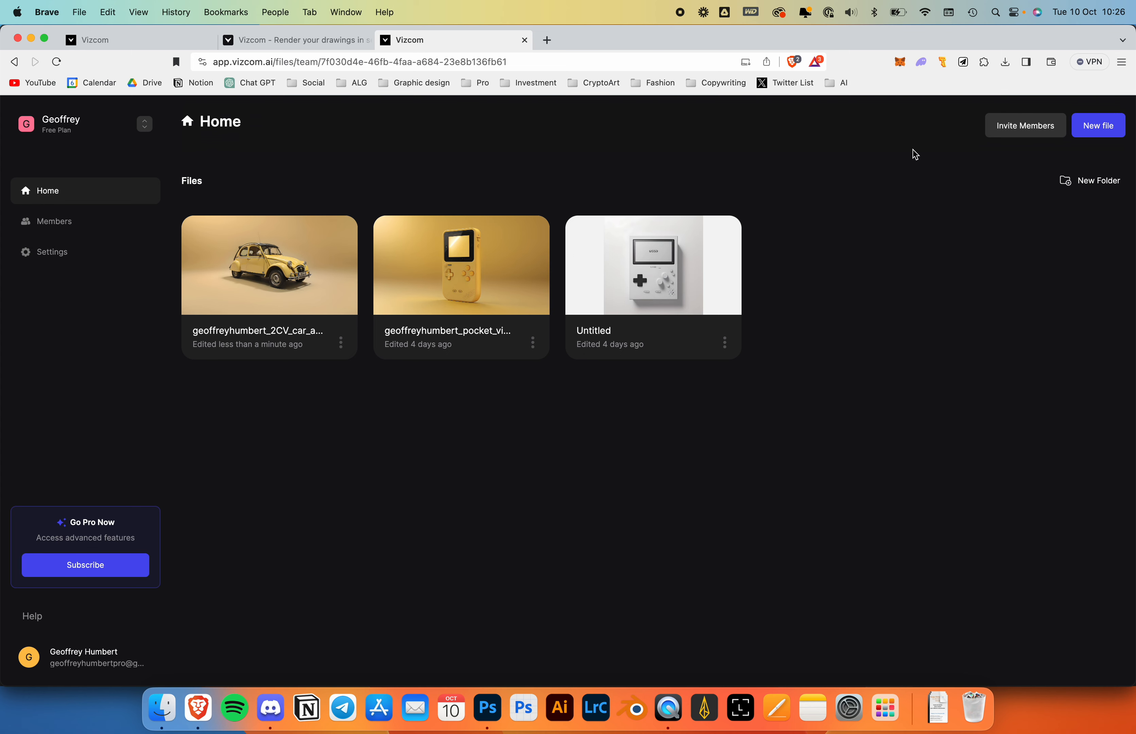
pyautogui.click(1105, 137)
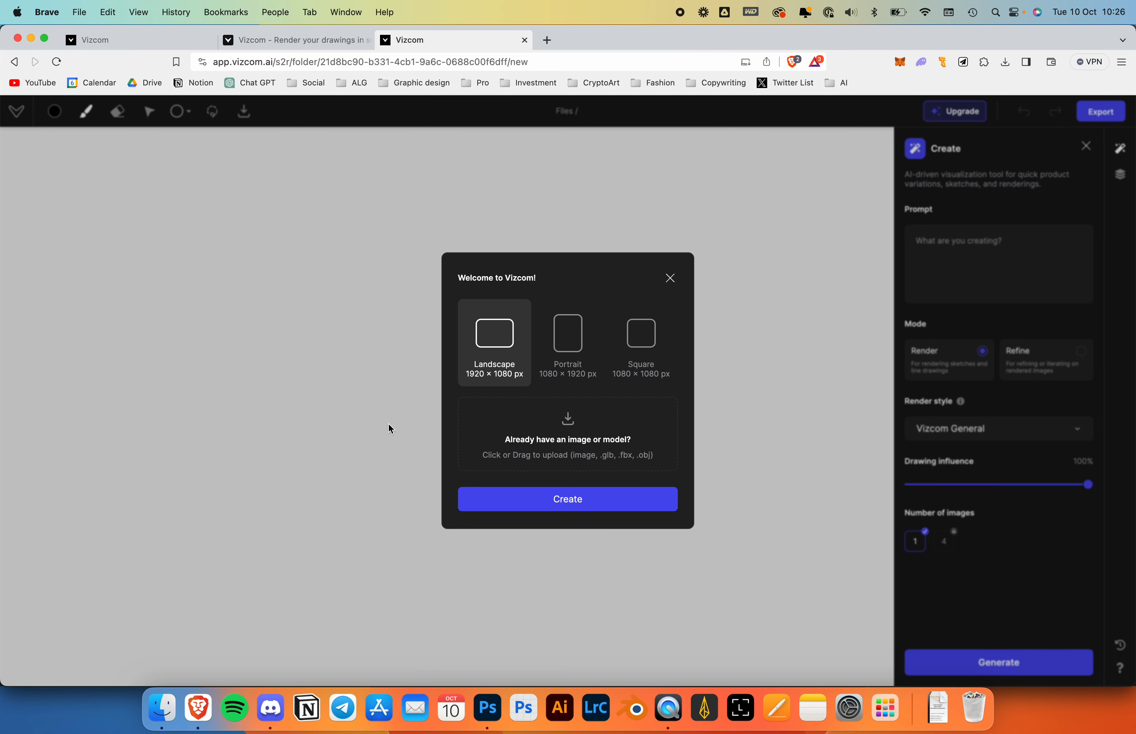
pyautogui.click(162, 708)
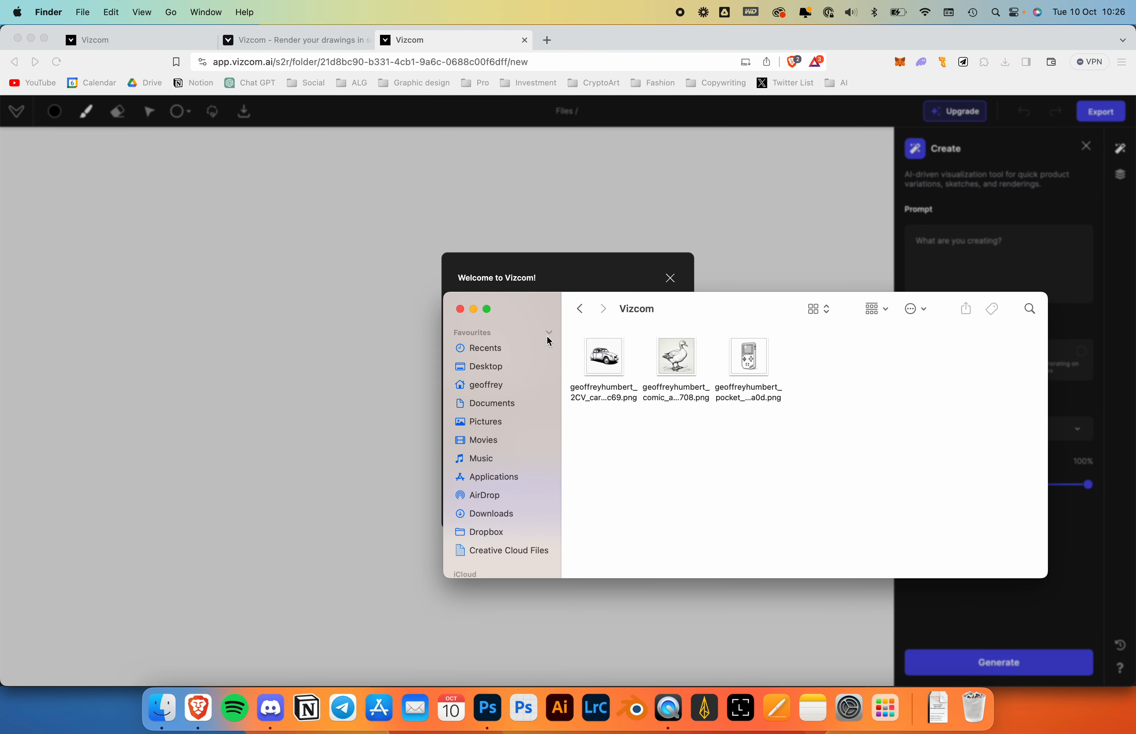
pyautogui.moveTo(567, 320); pyautogui.dragTo(748, 299)
pyautogui.moveTo(793, 337); pyautogui.dragTo(550, 440)
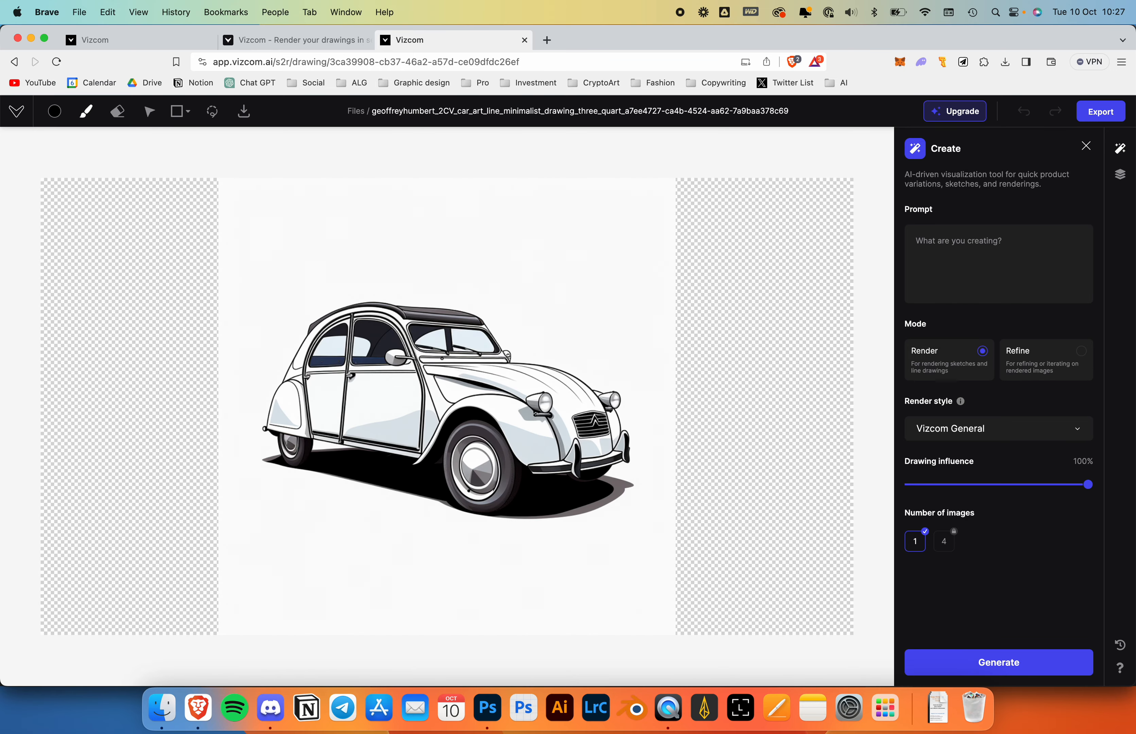
# Step: Enter "2CV car vintage" as the generation prompt
pyautogui.click(969, 260)
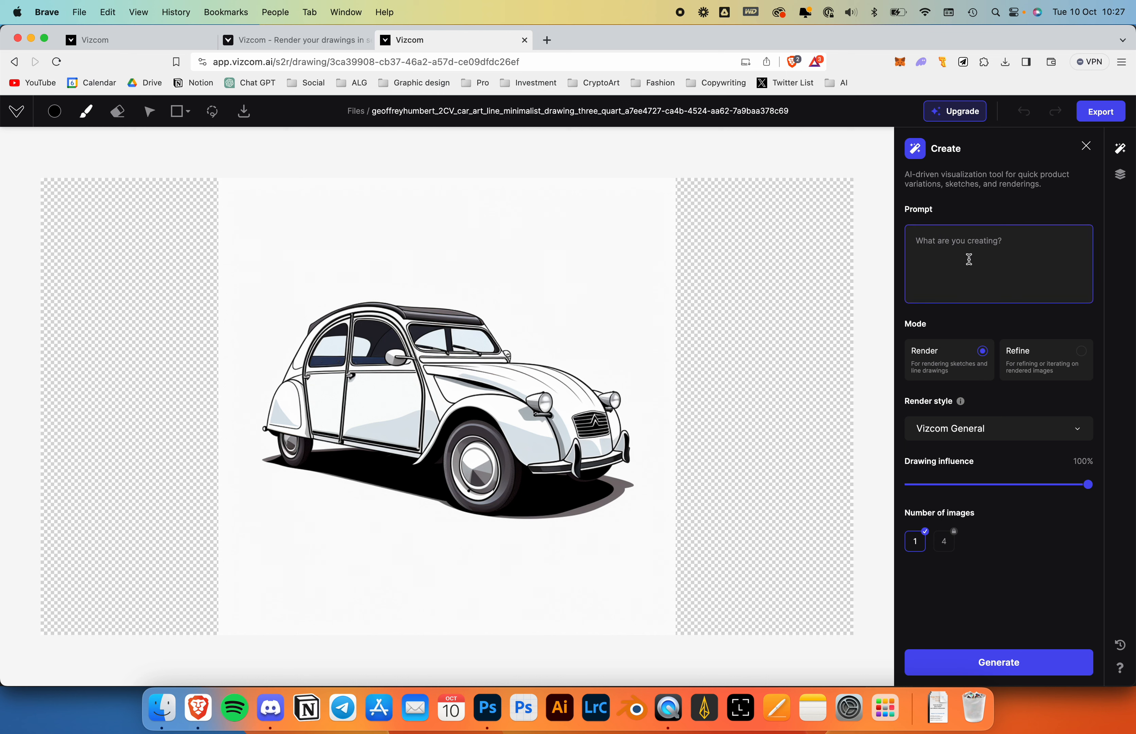
pyautogui.write('2CV car vin')
pyautogui.write('tage')
# Step: Review the available render styles and their example images, keeping Vizcom General
pyautogui.click(949, 432)
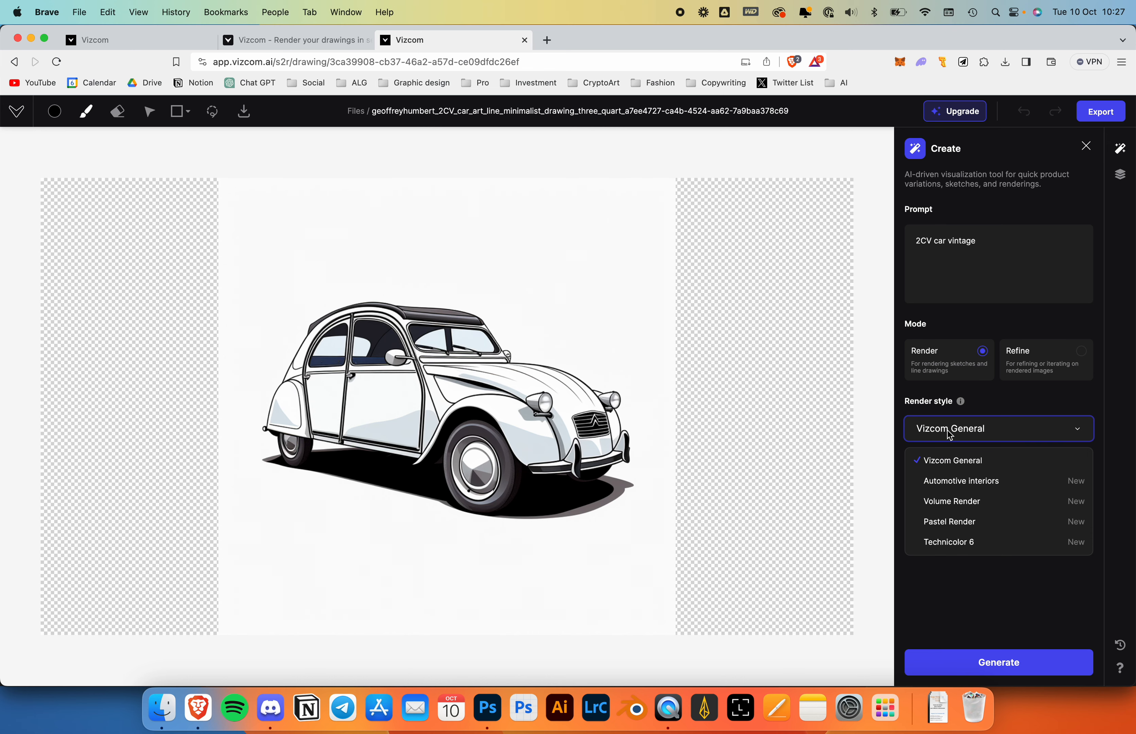
pyautogui.click(949, 433)
pyautogui.click(961, 402)
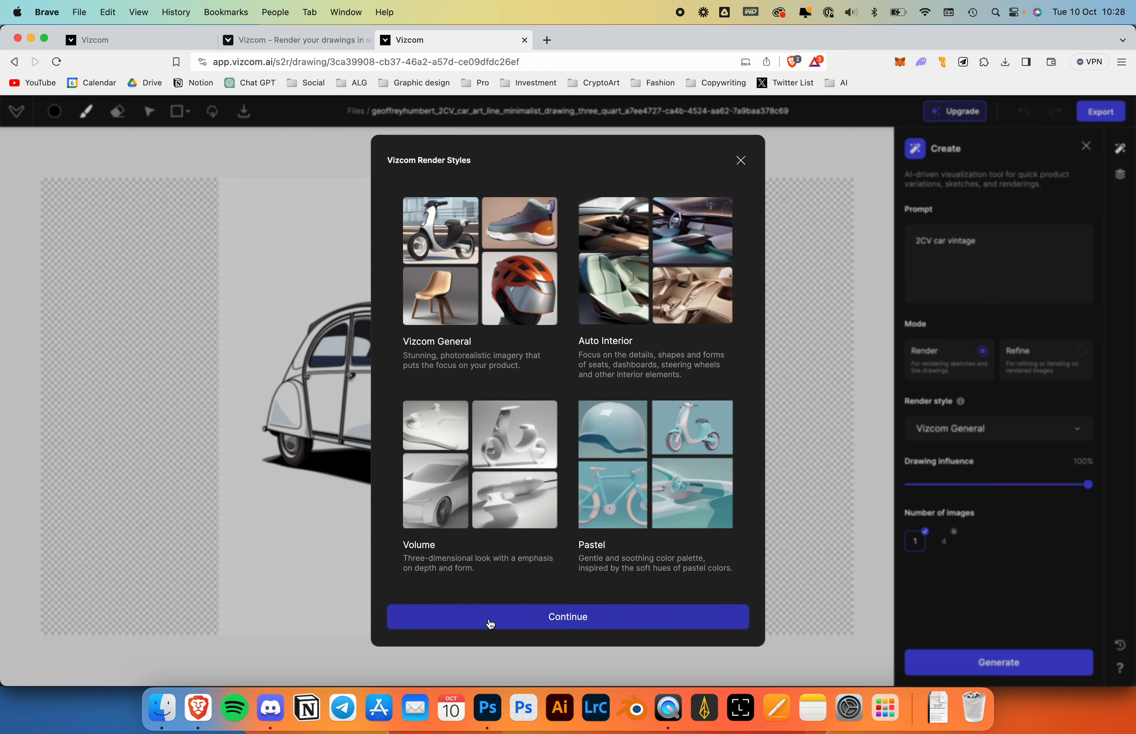
pyautogui.click(491, 625)
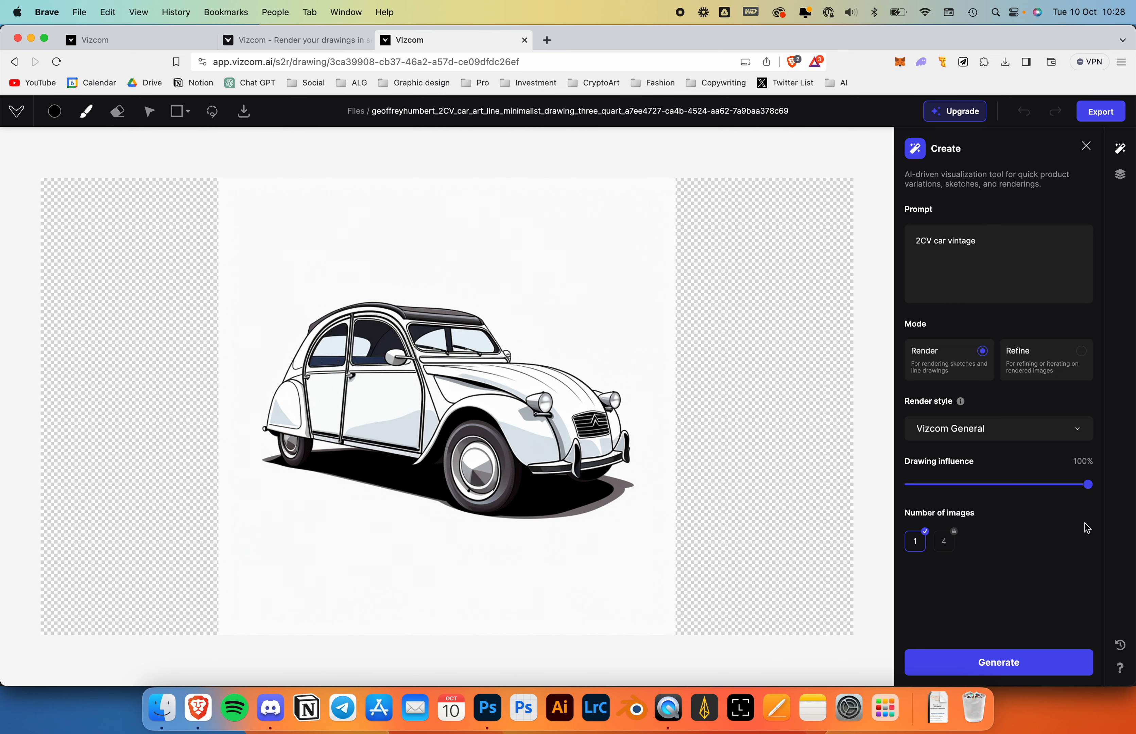
# Step: Set the drawing influence to 75% and generate a render of the car drawing
pyautogui.moveTo(1069, 485)
pyautogui.mouseDown()
pyautogui.moveTo(910, 485)
pyautogui.moveTo(933, 492)
pyautogui.mouseUp()
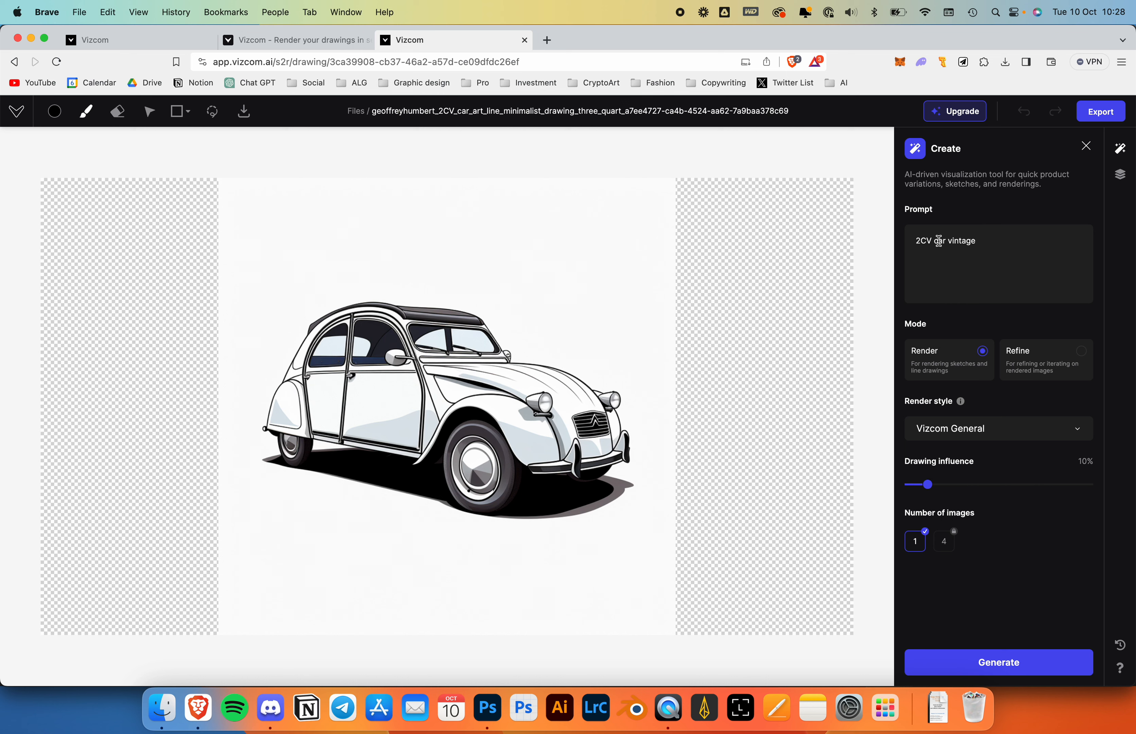
pyautogui.moveTo(926, 486); pyautogui.dragTo(1044, 486)
pyautogui.click(977, 661)
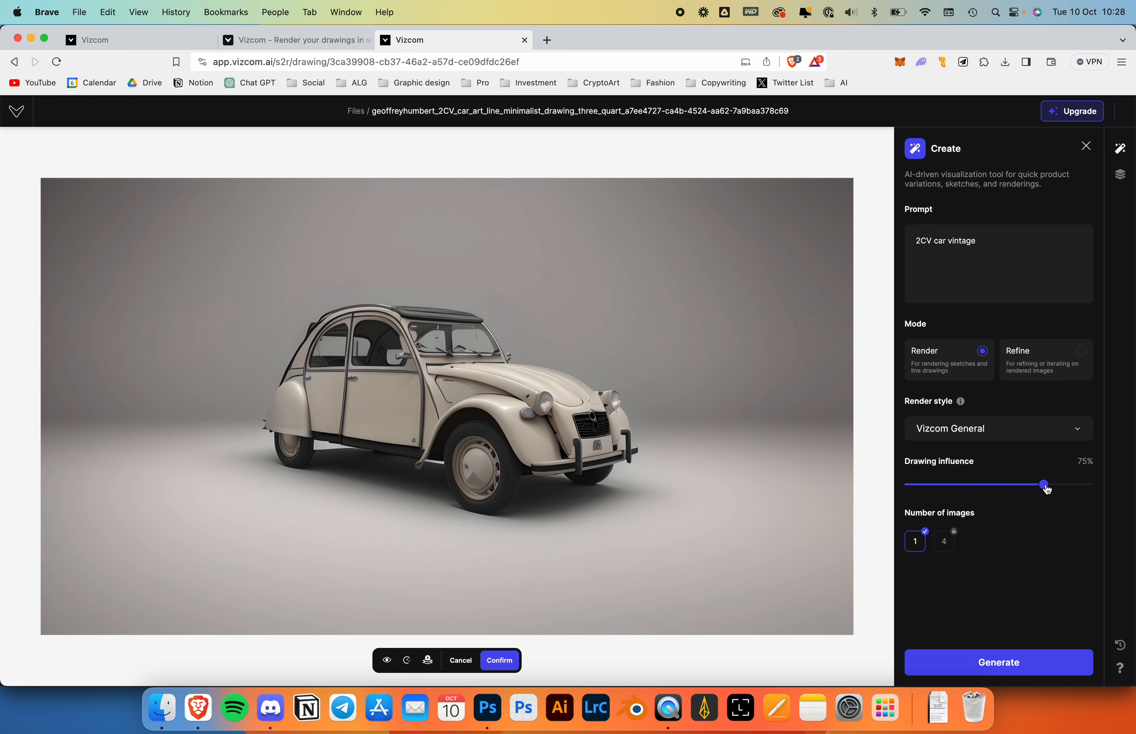
# Step: Set the drawing influence to 0% and generate a render from the same prompt
pyautogui.moveTo(1044, 484); pyautogui.dragTo(907, 486)
pyautogui.click(974, 664)
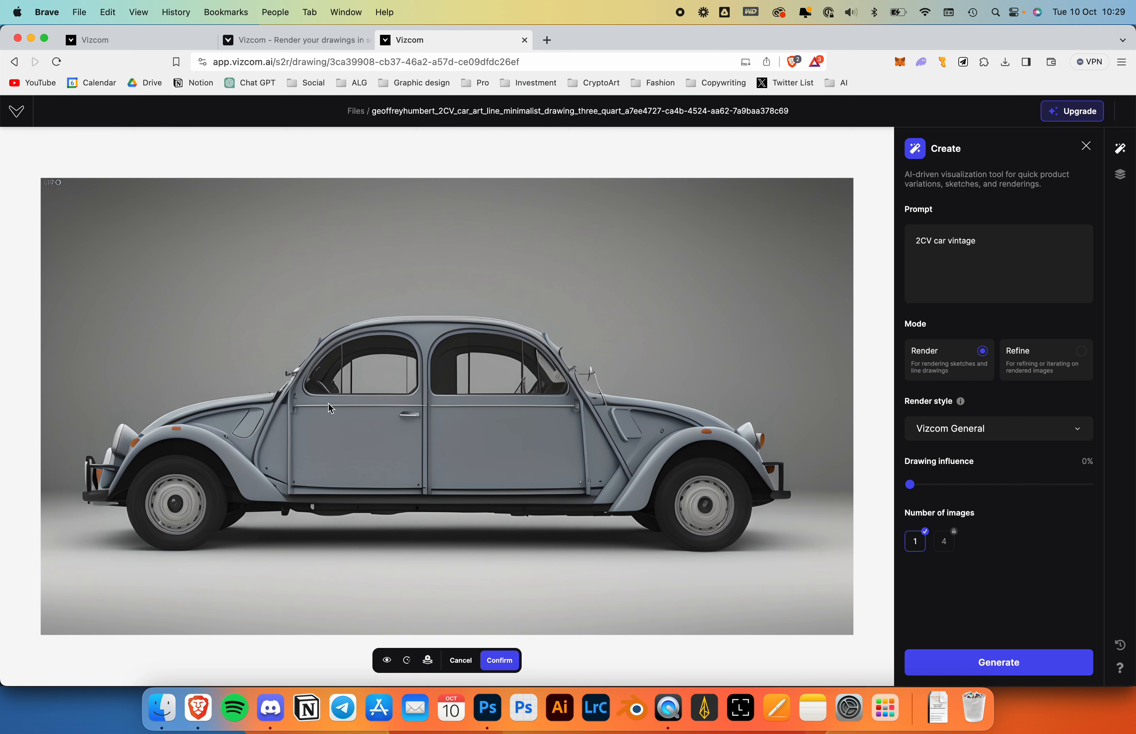
# Step: Set the drawing influence to 80% and generate a new render of the car
pyautogui.moveTo(911, 486); pyautogui.dragTo(945, 489)
pyautogui.moveTo(1069, 485)
pyautogui.mouseDown()
pyautogui.moveTo(1088, 487)
pyautogui.moveTo(1052, 486)
pyautogui.mouseUp()
pyautogui.click(961, 667)
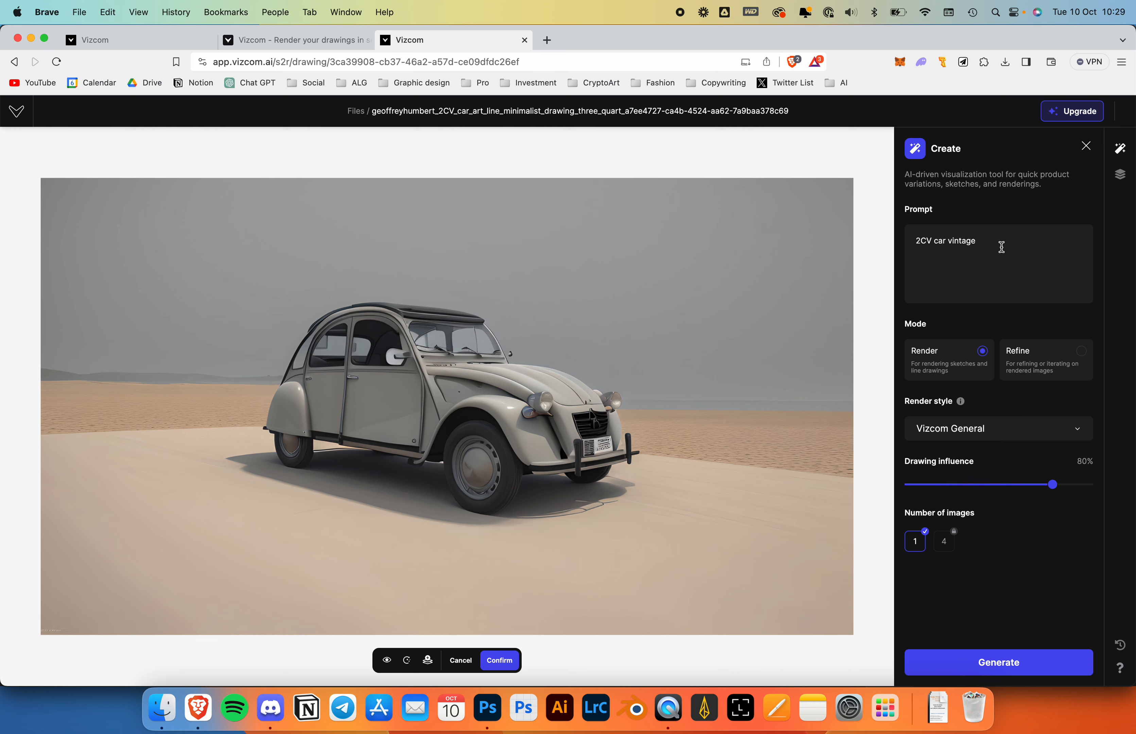
# Step: Extend the prompt to "2CV car vintage, yellow" and generate the render
pyautogui.click(985, 241)
pyautogui.write(', yellow')
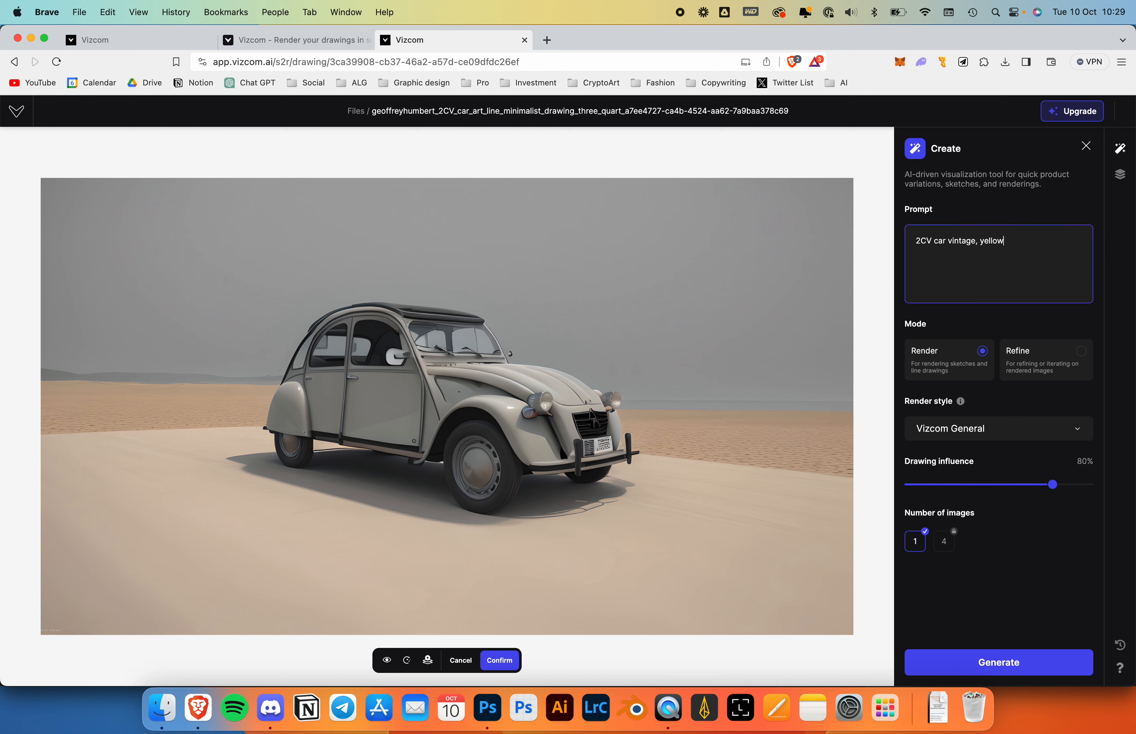
pyautogui.click(996, 665)
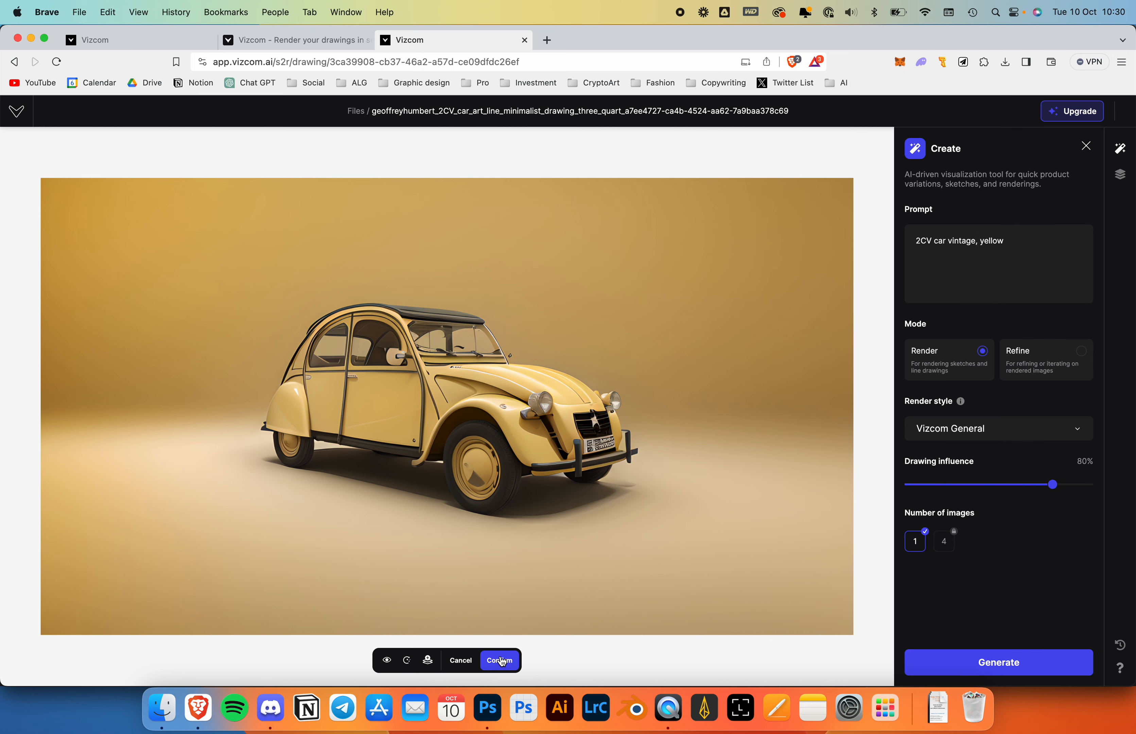
# Step: Compare the yellow render with the original canvas and confirm the render
pyautogui.click(387, 662)
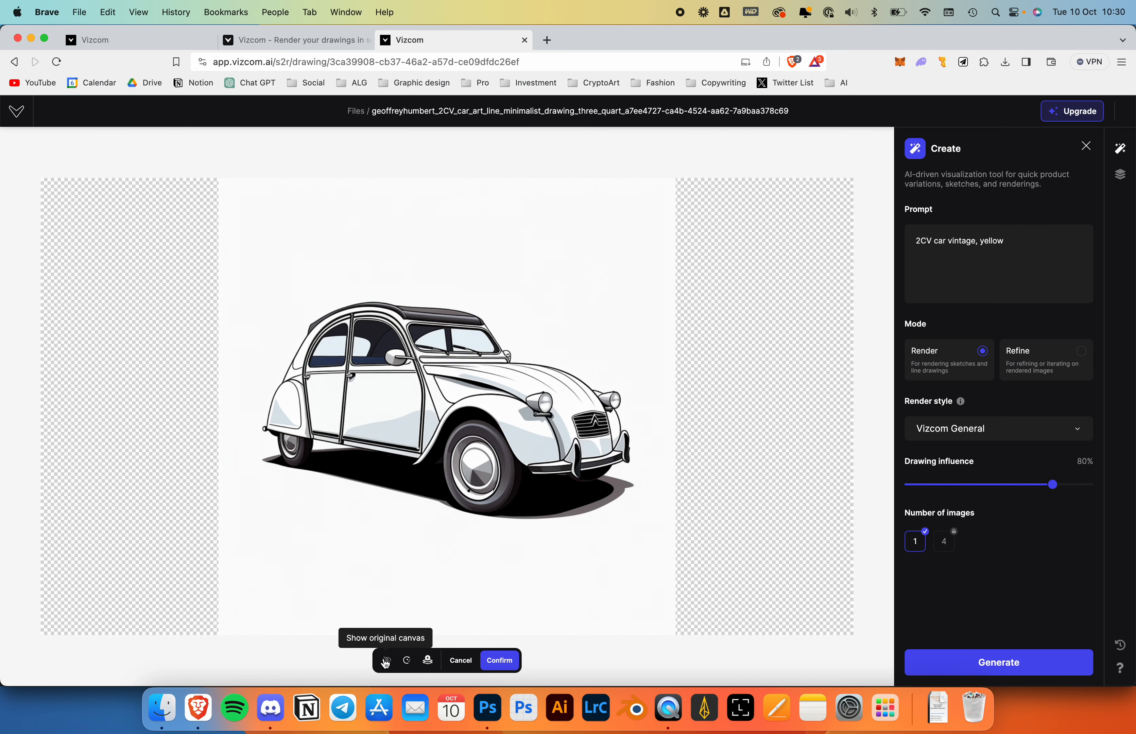
pyautogui.click(386, 662)
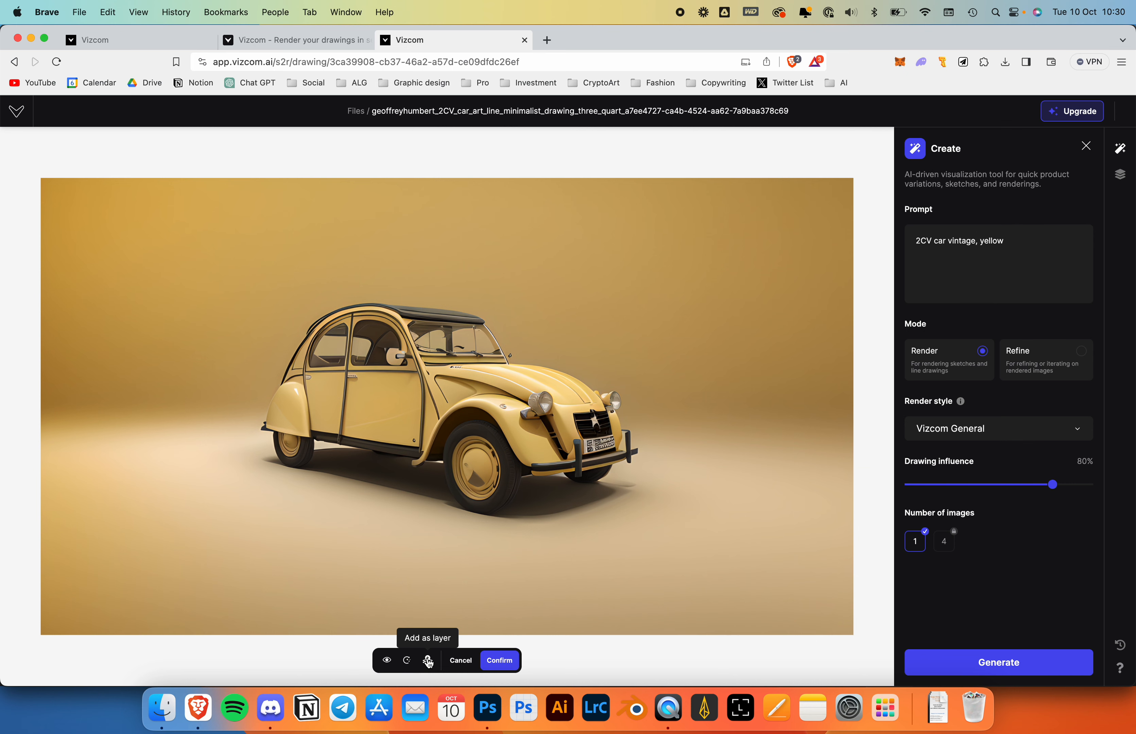
pyautogui.click(502, 663)
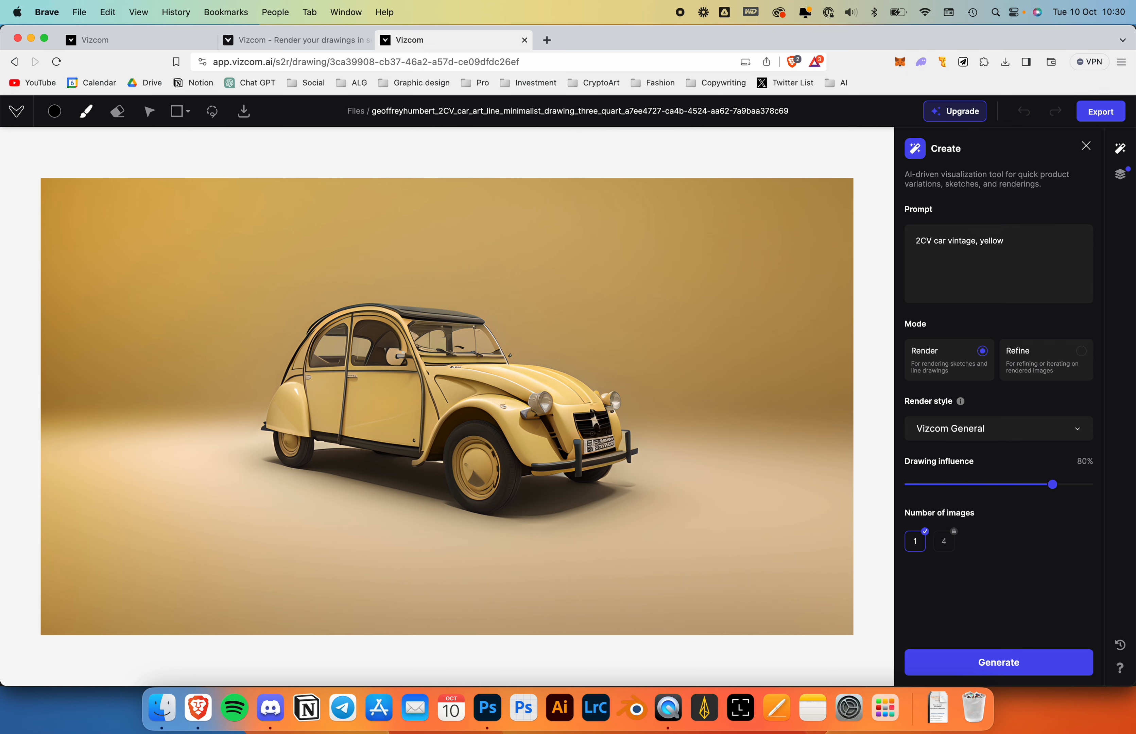
# Step: Hide and reshow the yellow render layer to check the original drawing beneath it
pyautogui.click(1120, 177)
pyautogui.click(910, 209)
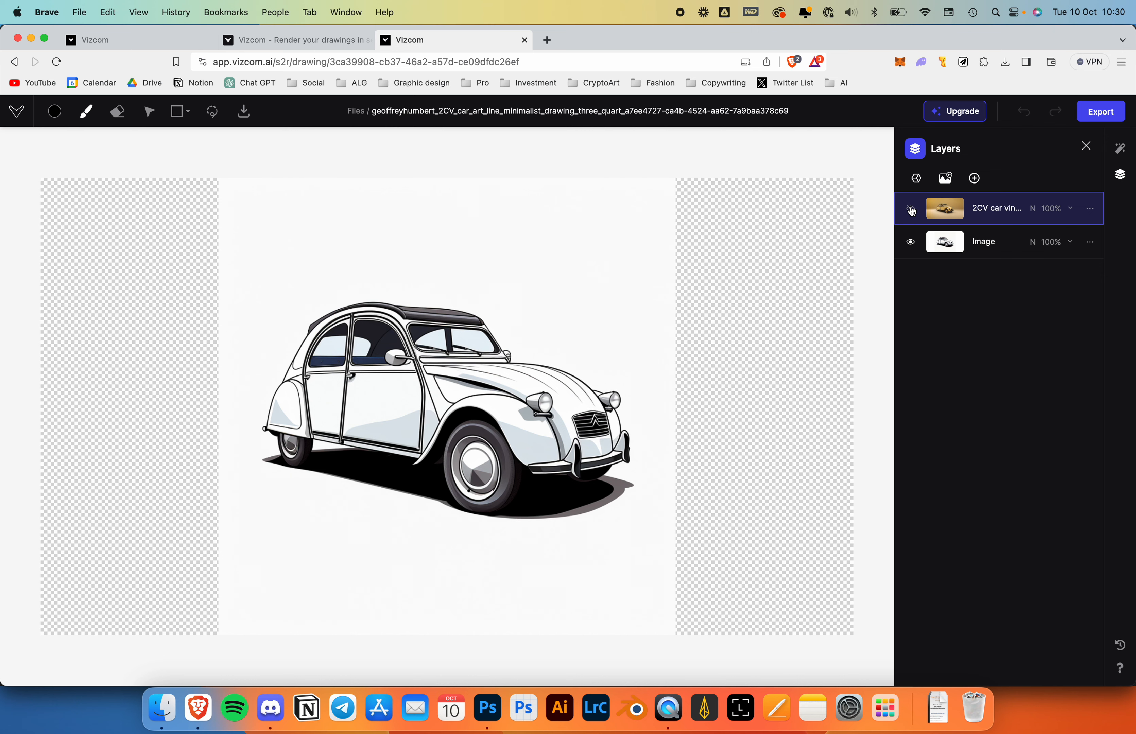
pyautogui.click(910, 209)
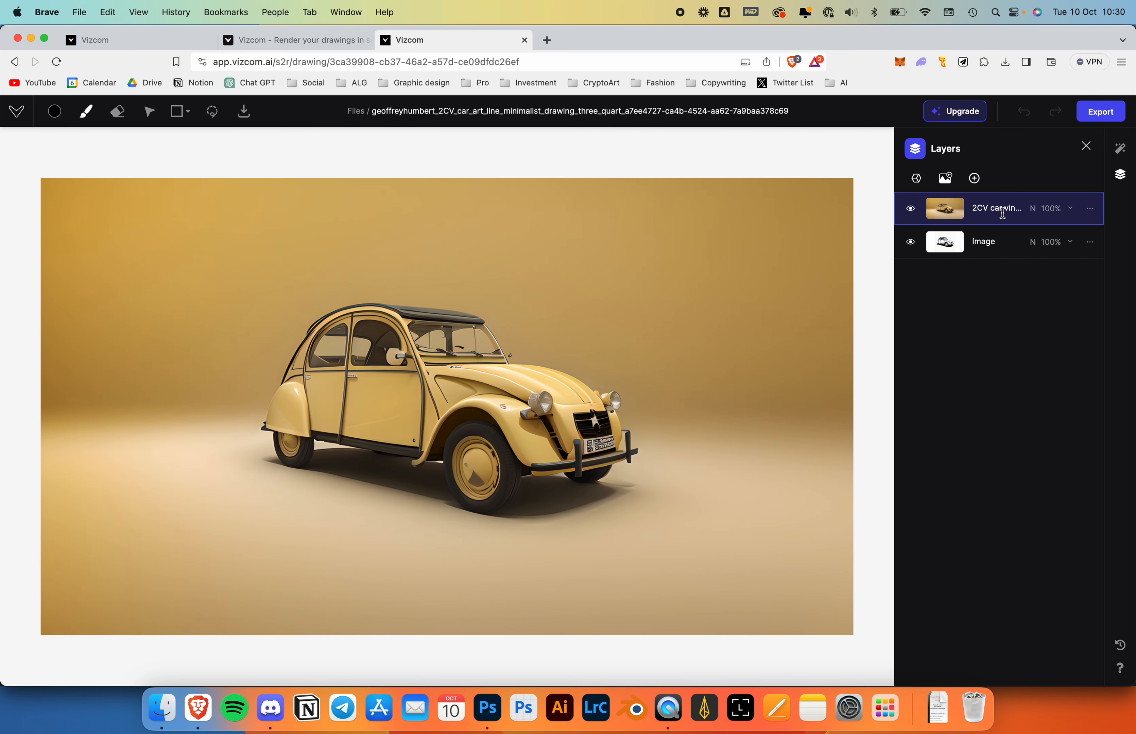
# Step: Try moving the yellow render layer to the bottom of the layer stack, and return it to the top
pyautogui.click(1090, 209)
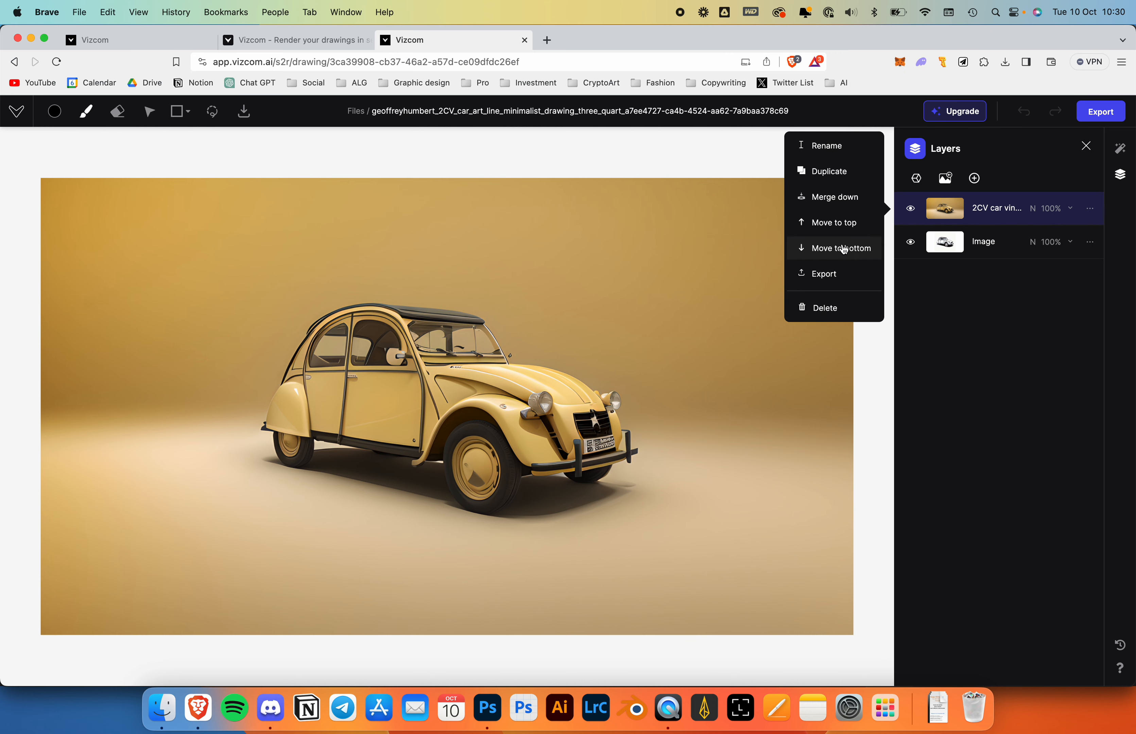
pyautogui.click(858, 248)
pyautogui.click(1090, 243)
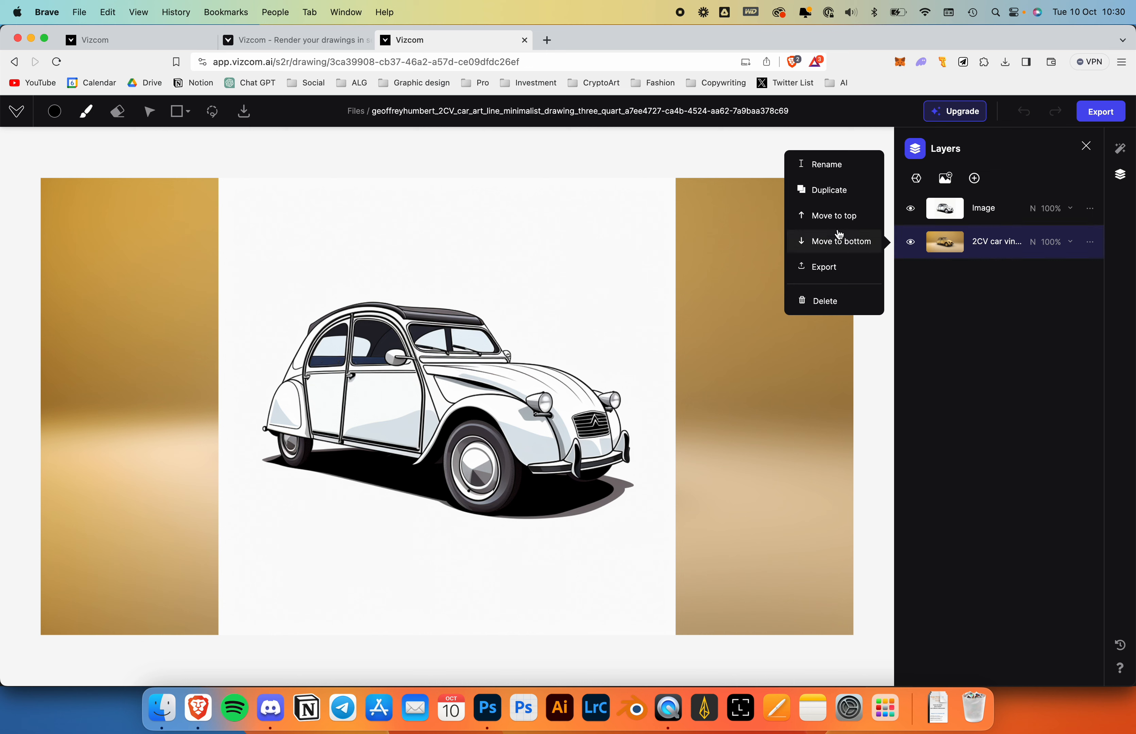
pyautogui.click(812, 216)
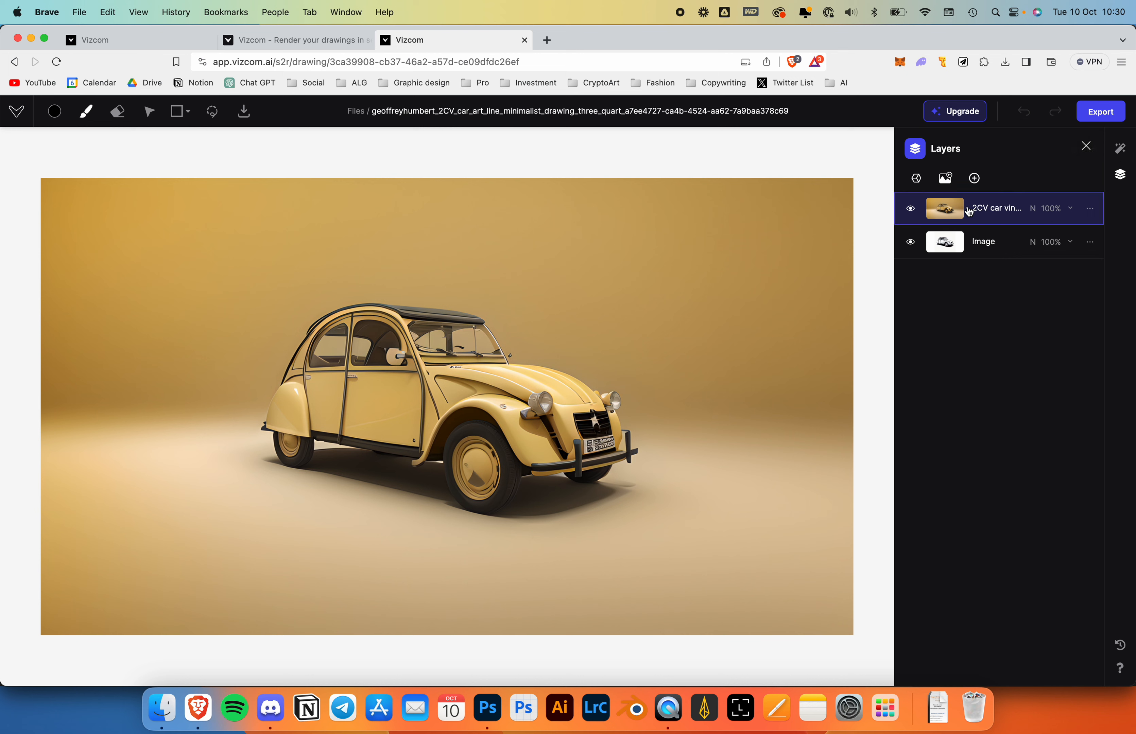
# Step: Hide the yellow render layer and make the original Image layer the active one
pyautogui.click(1121, 150)
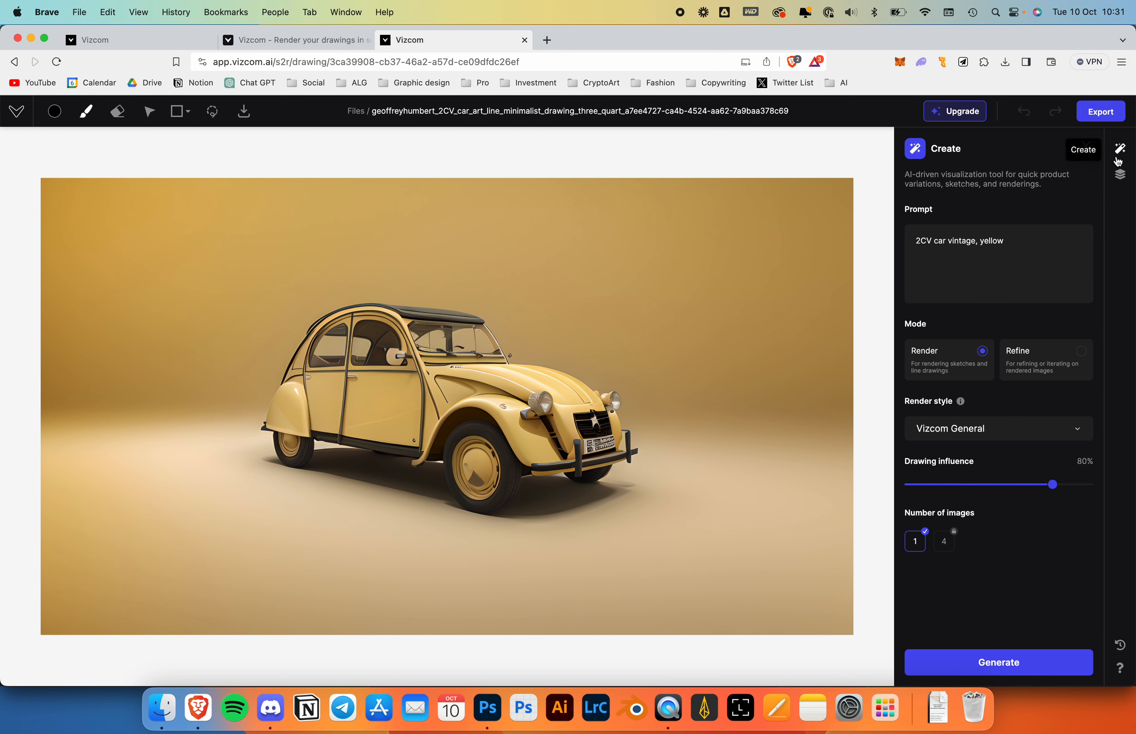
pyautogui.click(1119, 174)
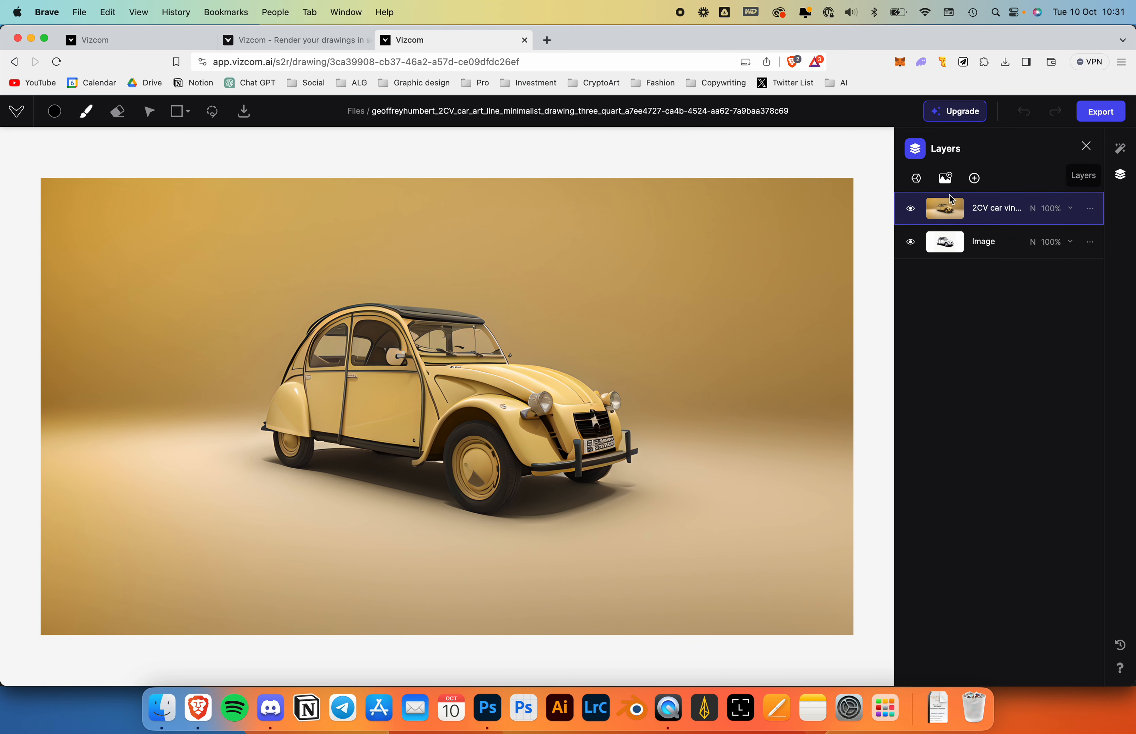
pyautogui.click(911, 210)
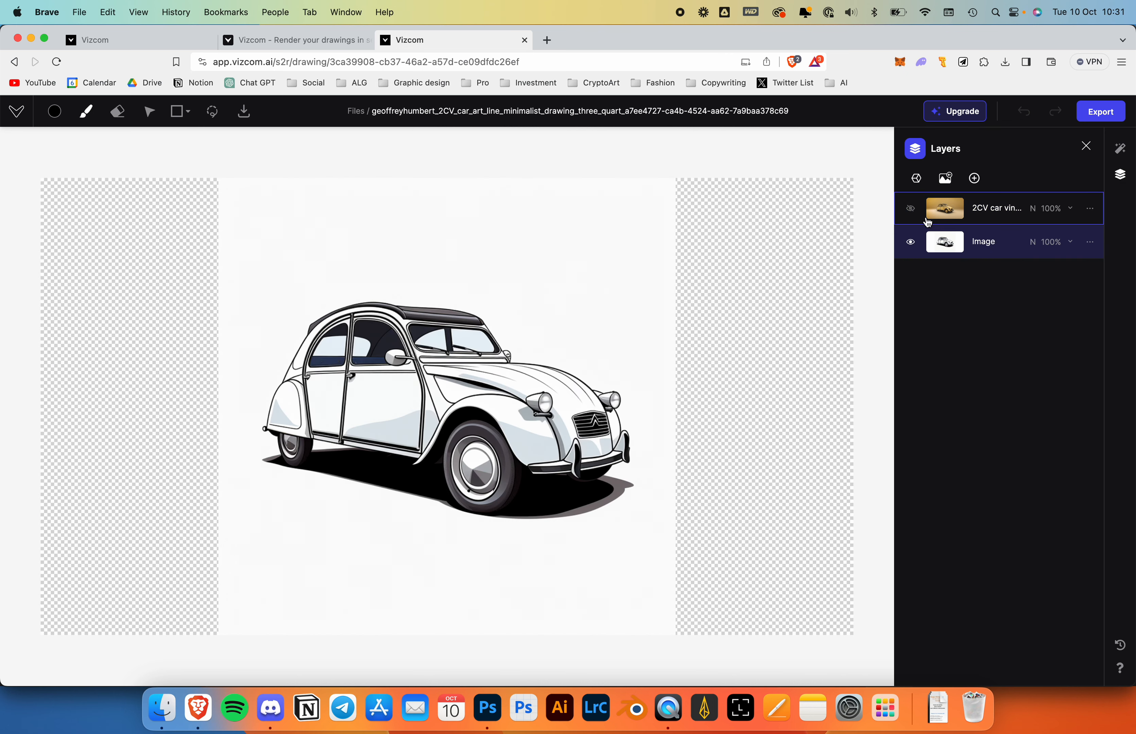
pyautogui.click(1123, 150)
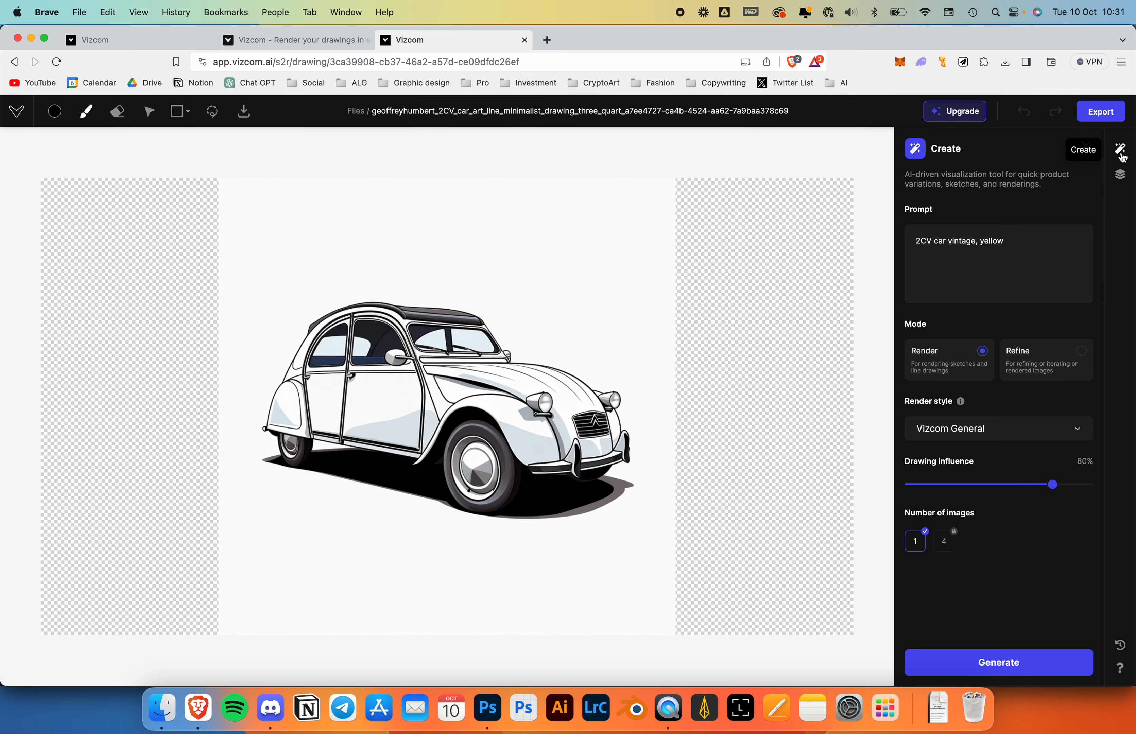
pyautogui.click(1122, 153)
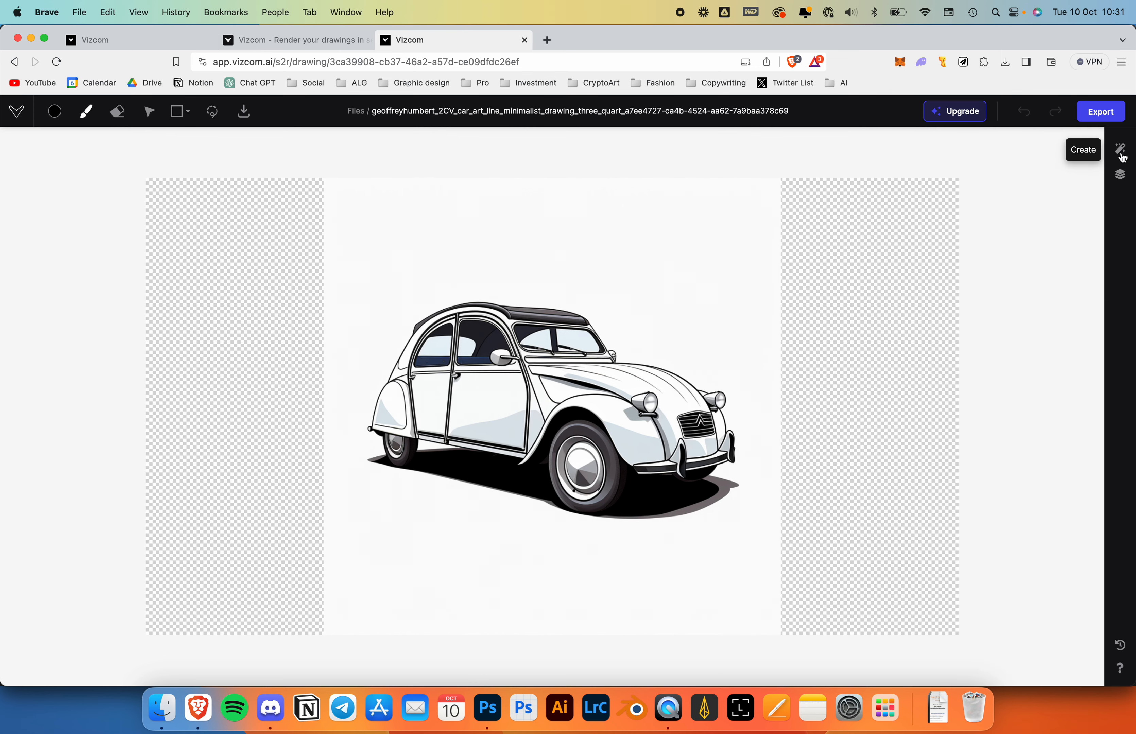
pyautogui.click(1122, 152)
pyautogui.click(1120, 175)
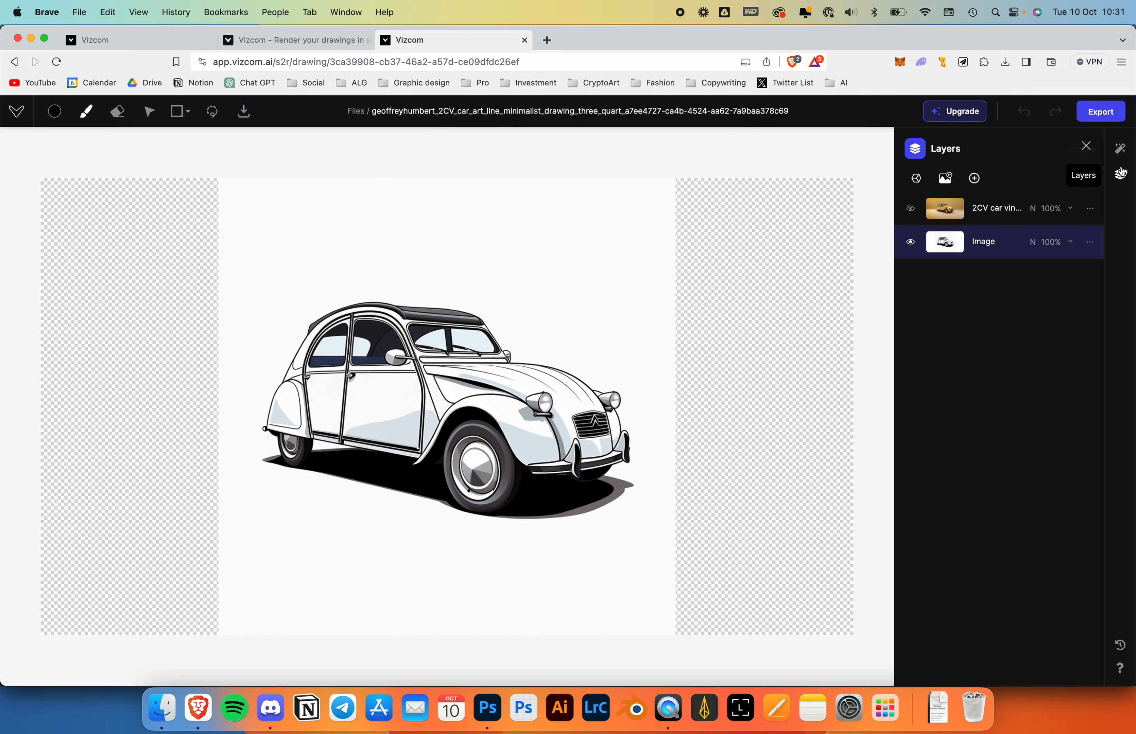
# Step: Show the yellow render layer again and generate a refinement of it in Refine mode with 70% drawing influence
pyautogui.click(910, 208)
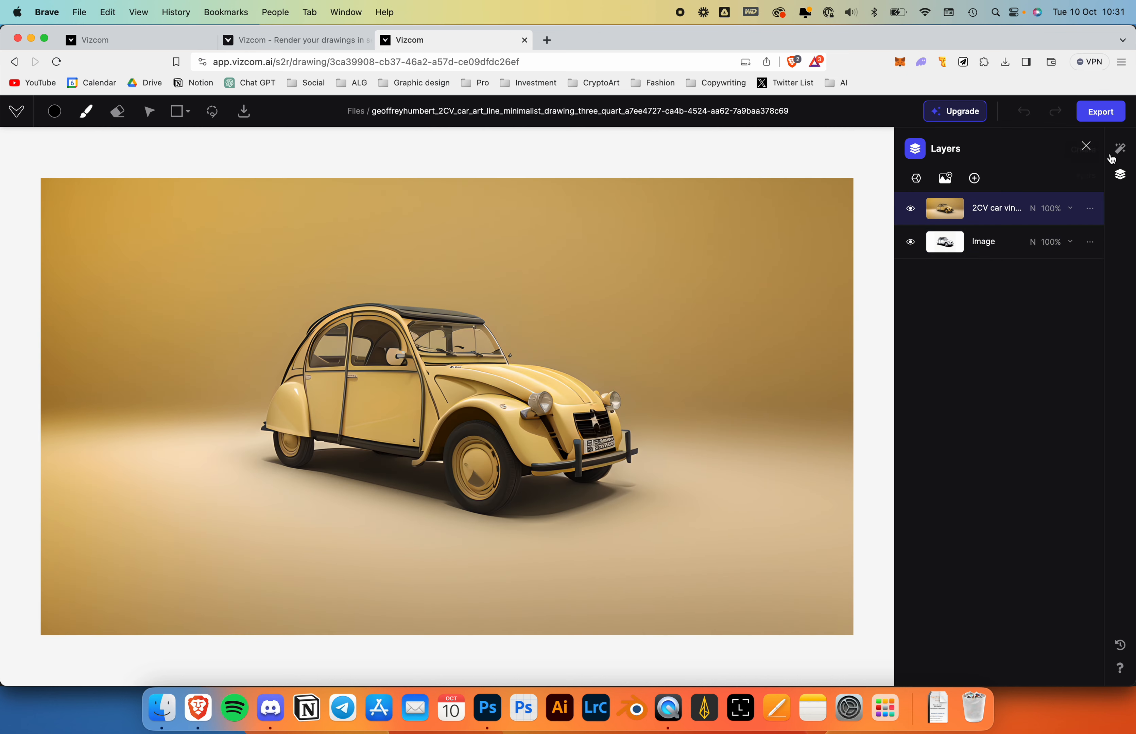
pyautogui.click(1121, 148)
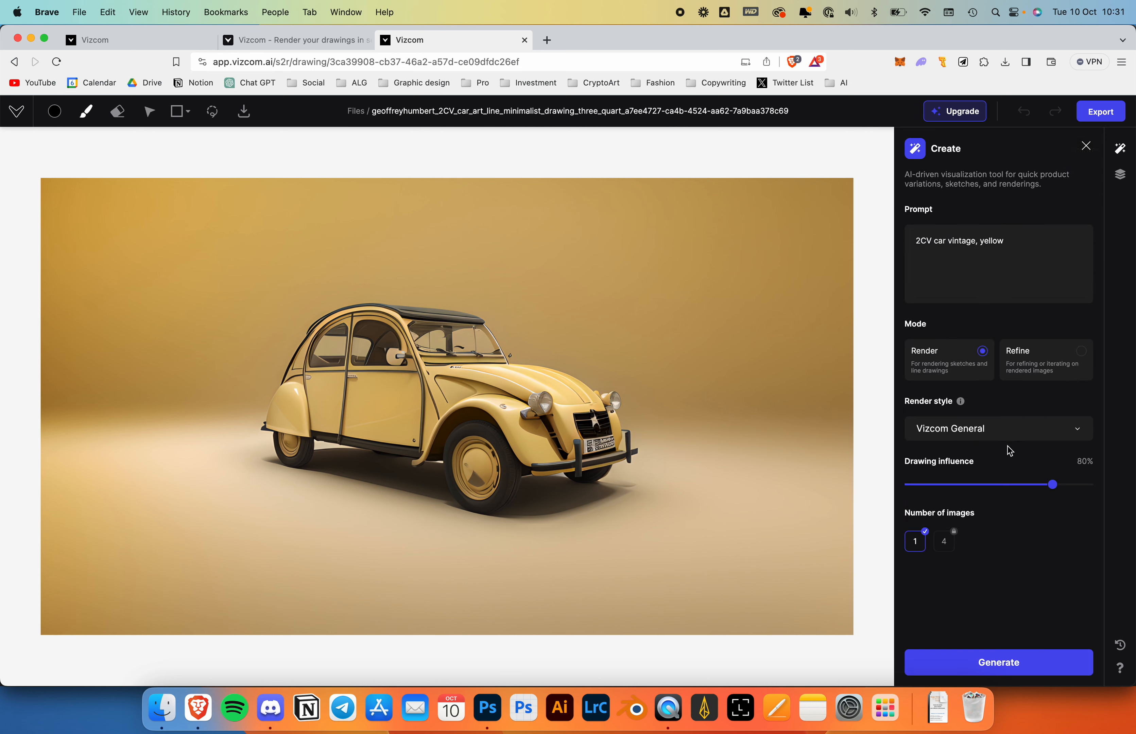
pyautogui.click(1054, 359)
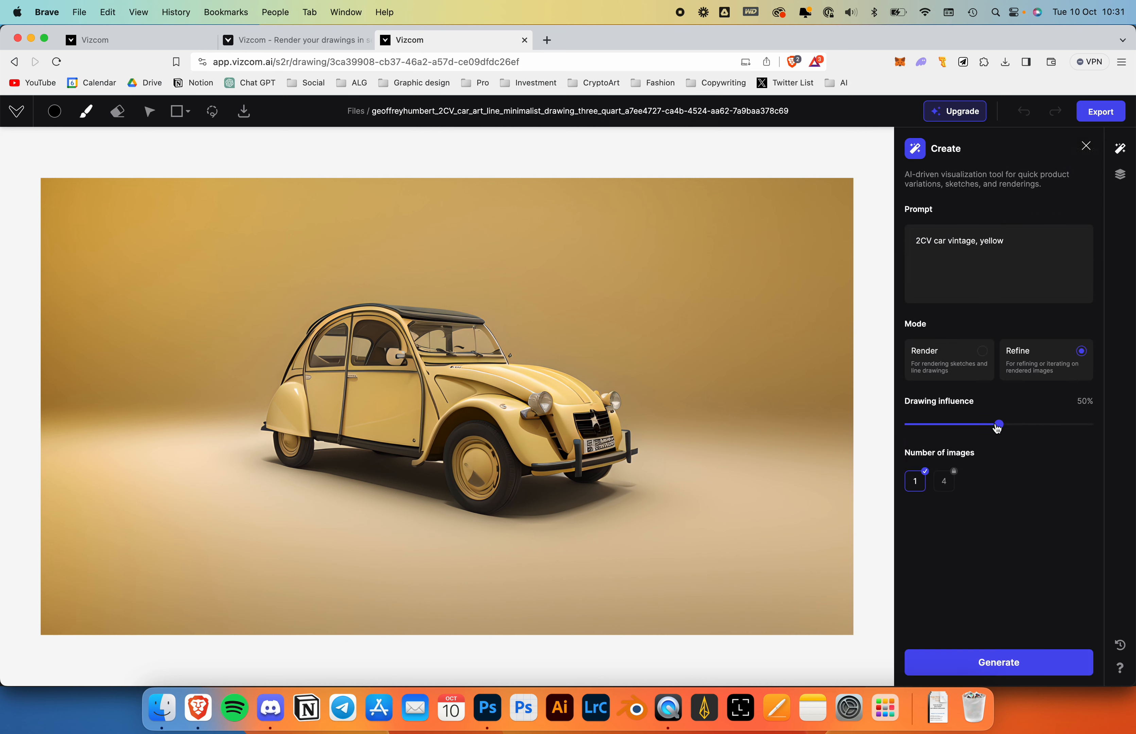
pyautogui.moveTo(1000, 430)
pyautogui.mouseDown()
pyautogui.moveTo(1044, 428)
pyautogui.moveTo(1034, 426)
pyautogui.mouseUp()
pyautogui.click(1006, 668)
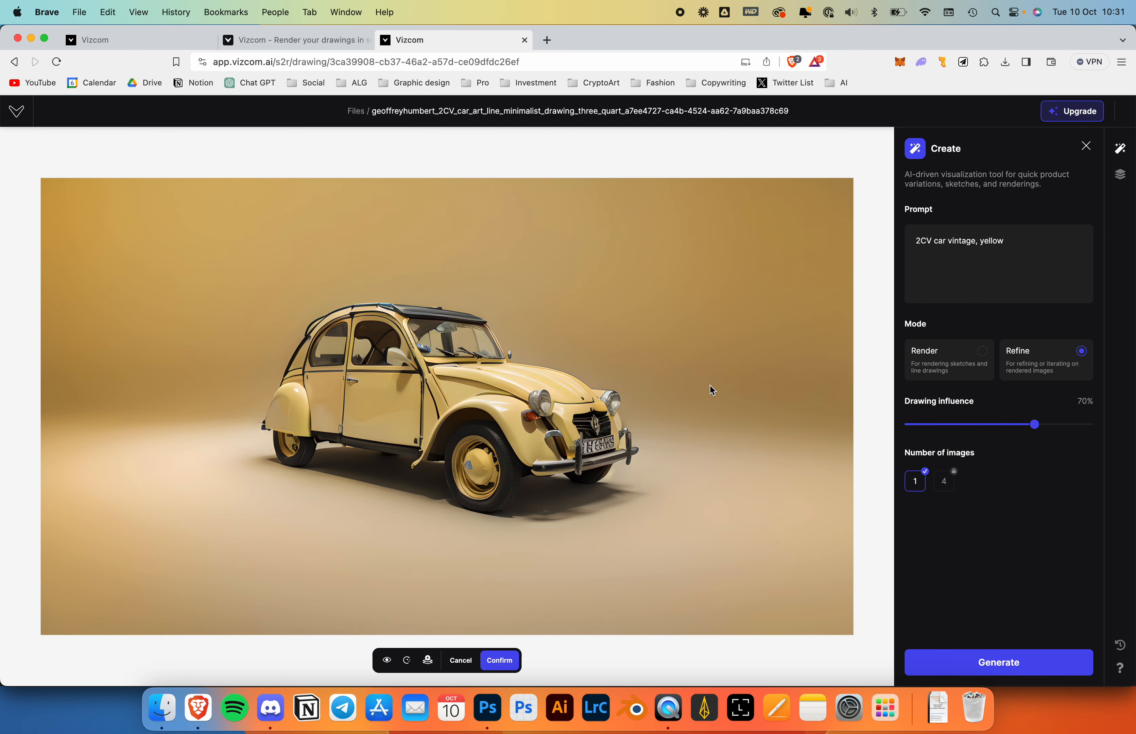
# Step: Compare the refinement with the previous render, and regenerate it twice with drawing influence lowered to 50%
pyautogui.click(386, 661)
pyautogui.click(386, 661)
pyautogui.moveTo(1031, 428); pyautogui.dragTo(999, 428)
pyautogui.click(1010, 665)
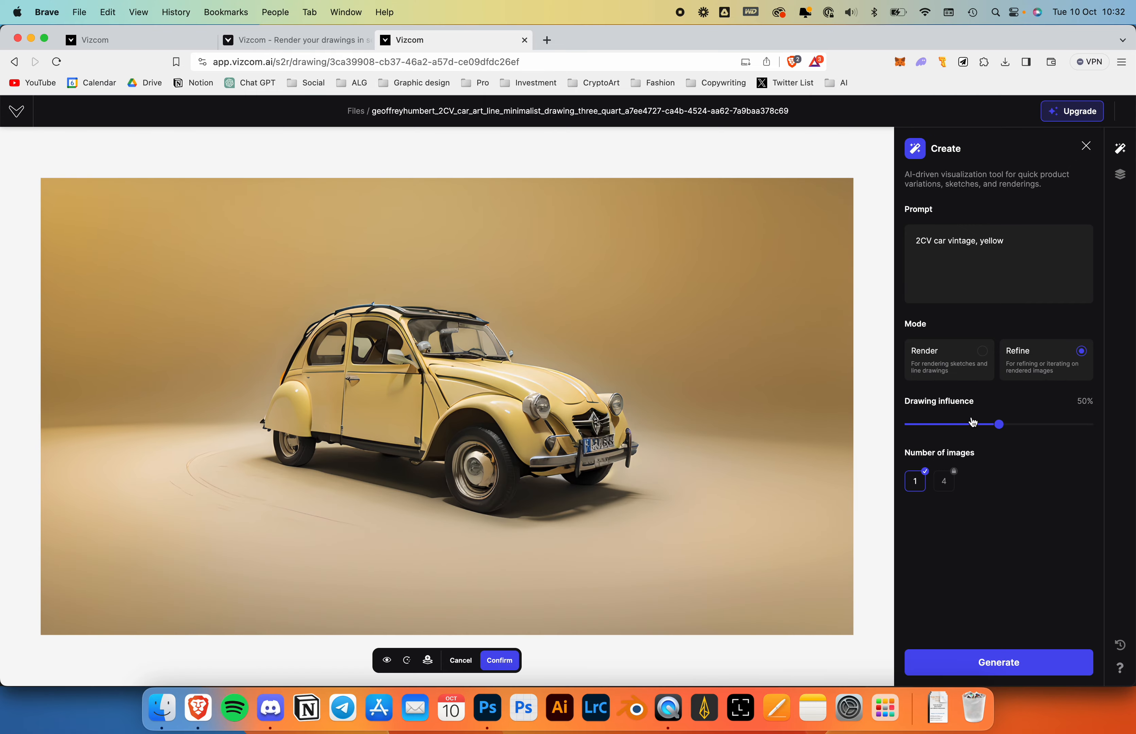
pyautogui.click(969, 658)
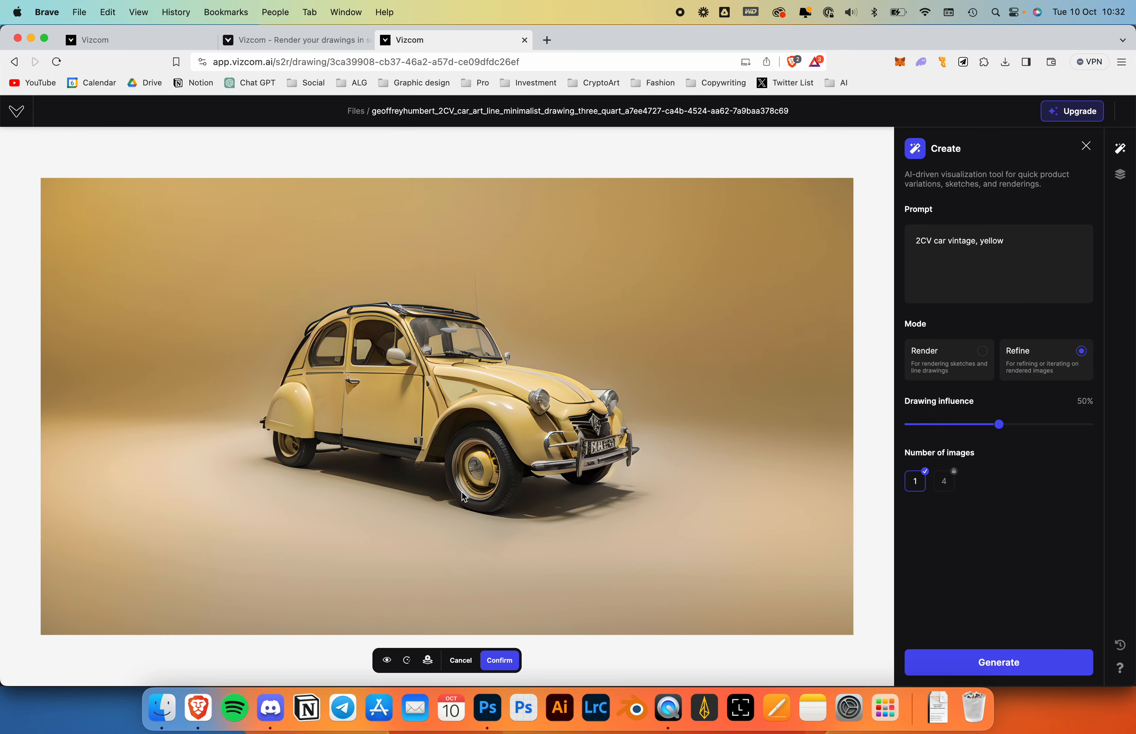
# Step: Generate the refinement with 30% drawing influence and confirm it as a new layer
pyautogui.moveTo(999, 425); pyautogui.dragTo(963, 425)
pyautogui.click(972, 658)
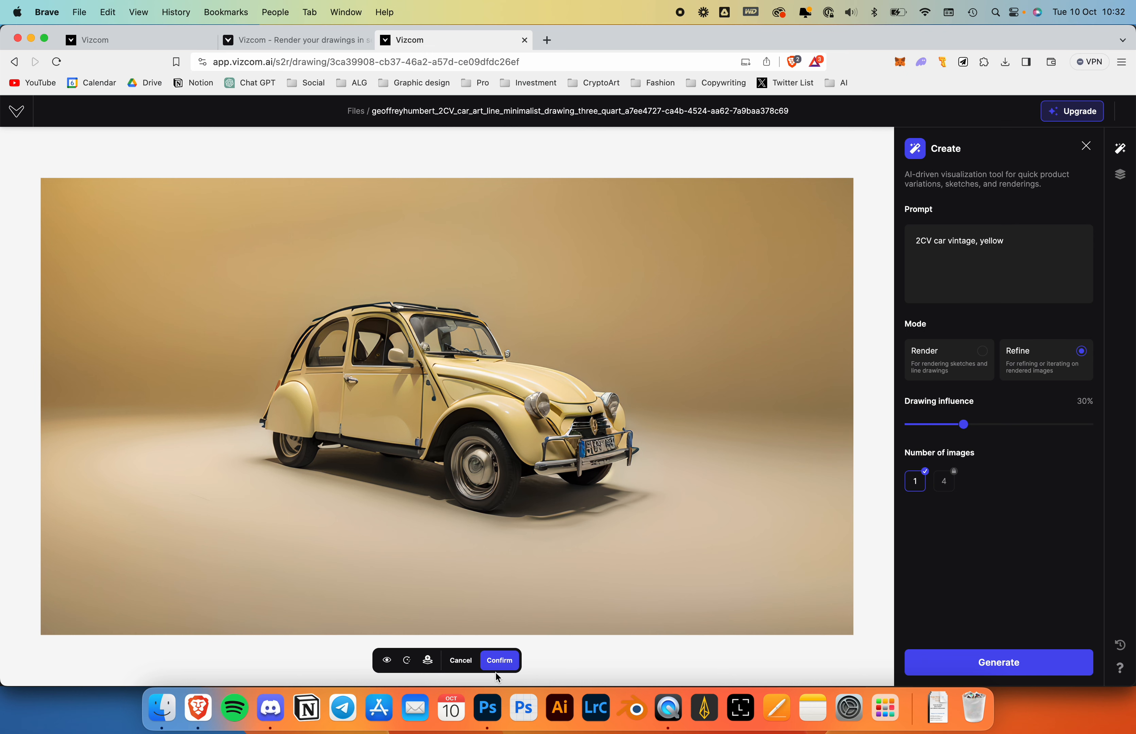
pyautogui.click(500, 661)
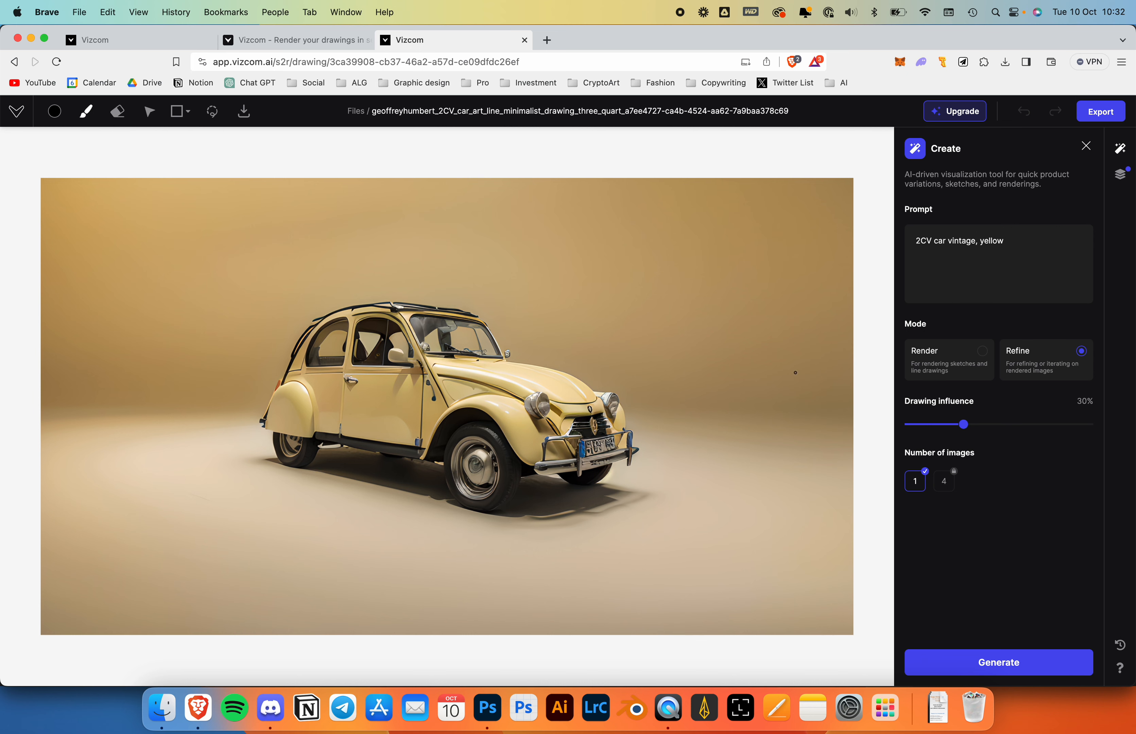
# Step: Toggle the visibility of the refined render layer to compare it with the first yellow render
pyautogui.click(1120, 175)
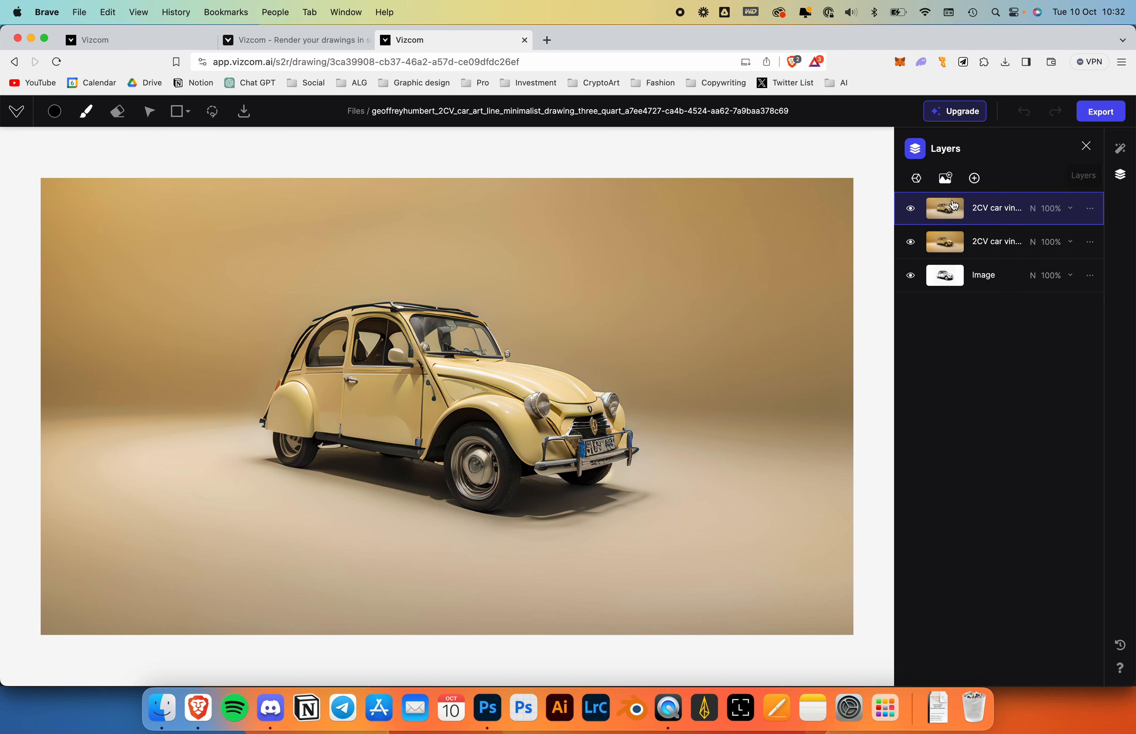
pyautogui.click(911, 211)
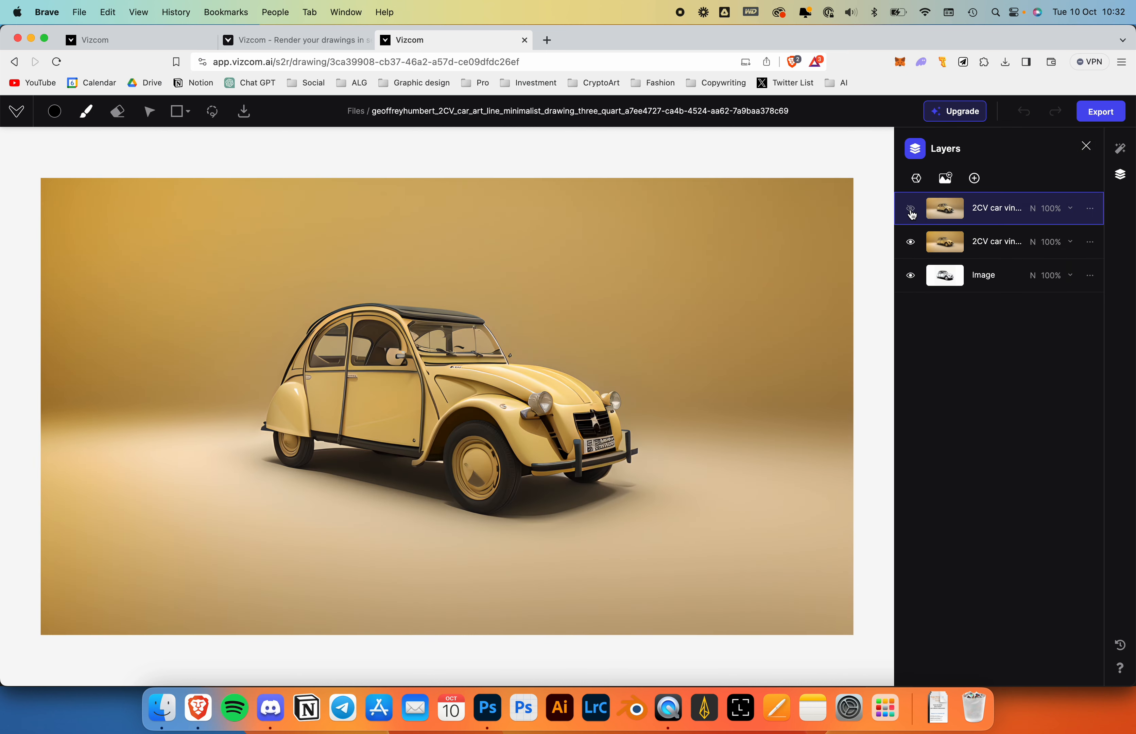
pyautogui.click(911, 211)
pyautogui.click(910, 211)
pyautogui.click(911, 211)
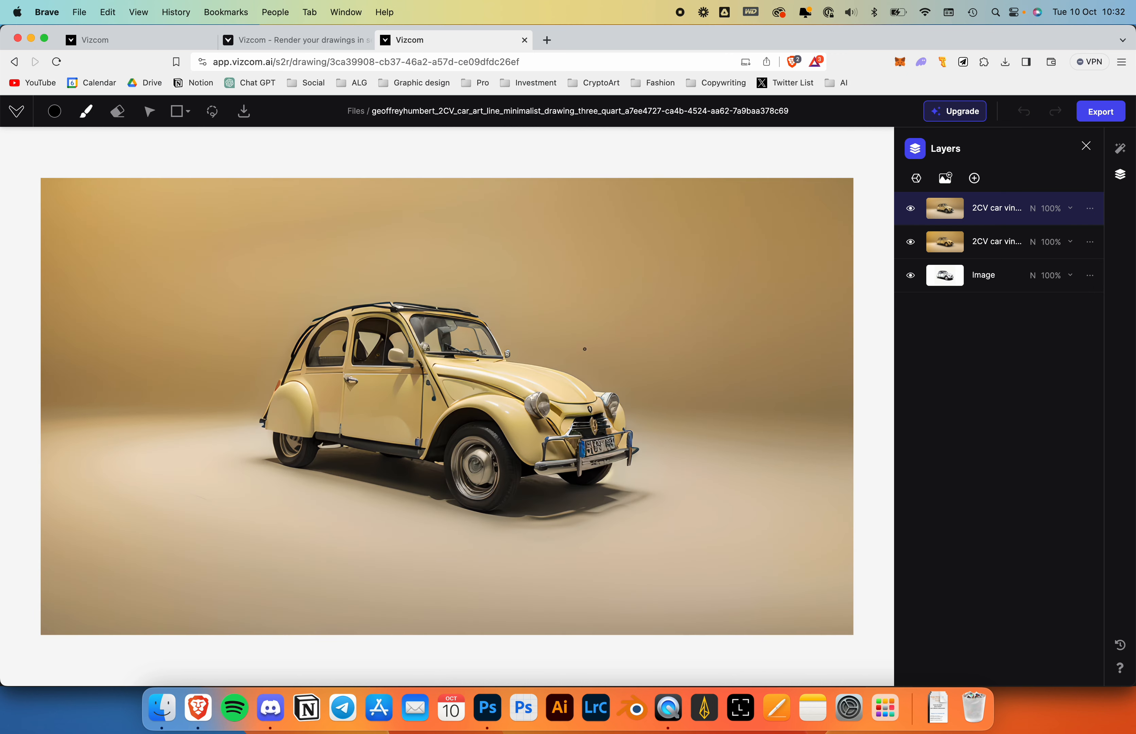
# Step: Compare the refined render with the original drawing by temporarily hiding the render layers, and return to the generation settings
pyautogui.click(912, 245)
pyautogui.click(912, 212)
pyautogui.click(912, 213)
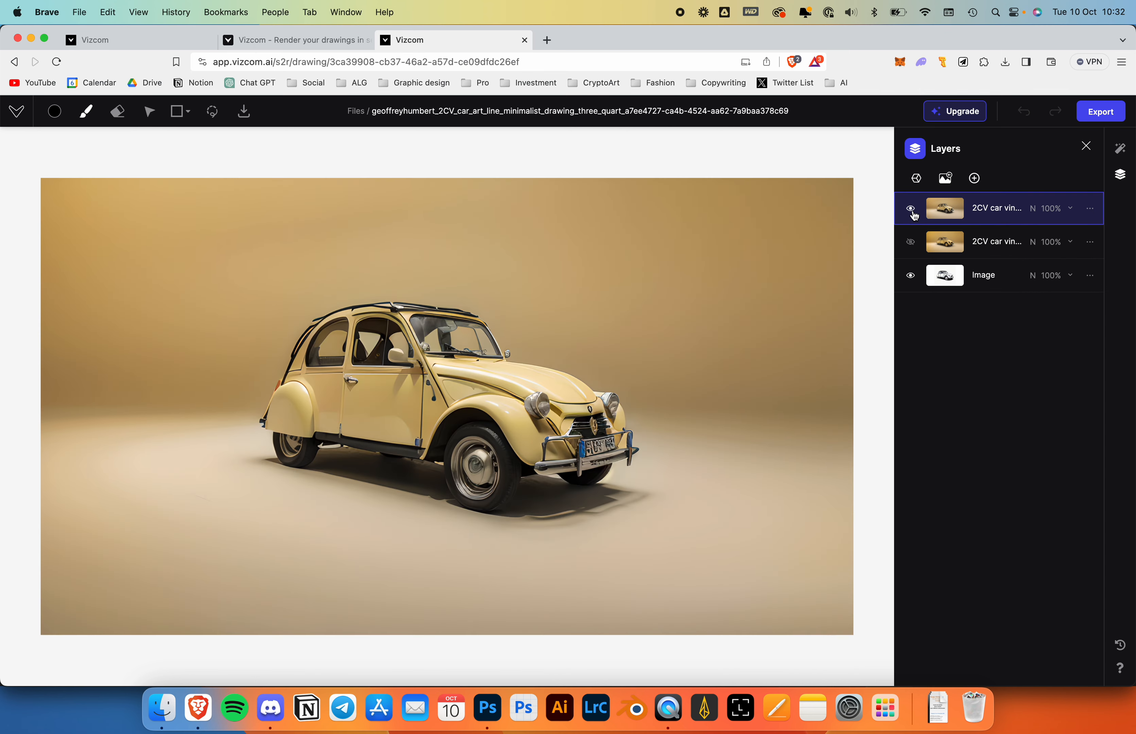
pyautogui.click(912, 210)
pyautogui.click(912, 210)
pyautogui.click(910, 242)
pyautogui.click(1123, 152)
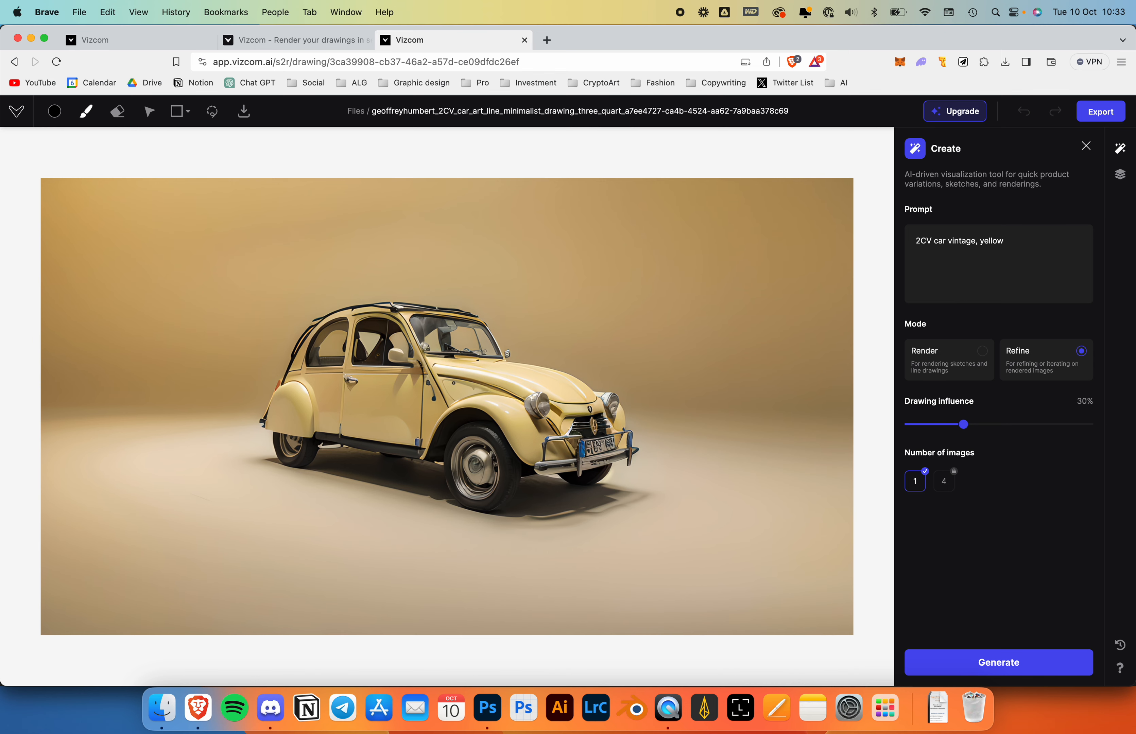
# Step: Review the export formats, try exporting the render as an upscaled 3840×2160 PNG, and dismiss the upgrade offer
pyautogui.click(1095, 117)
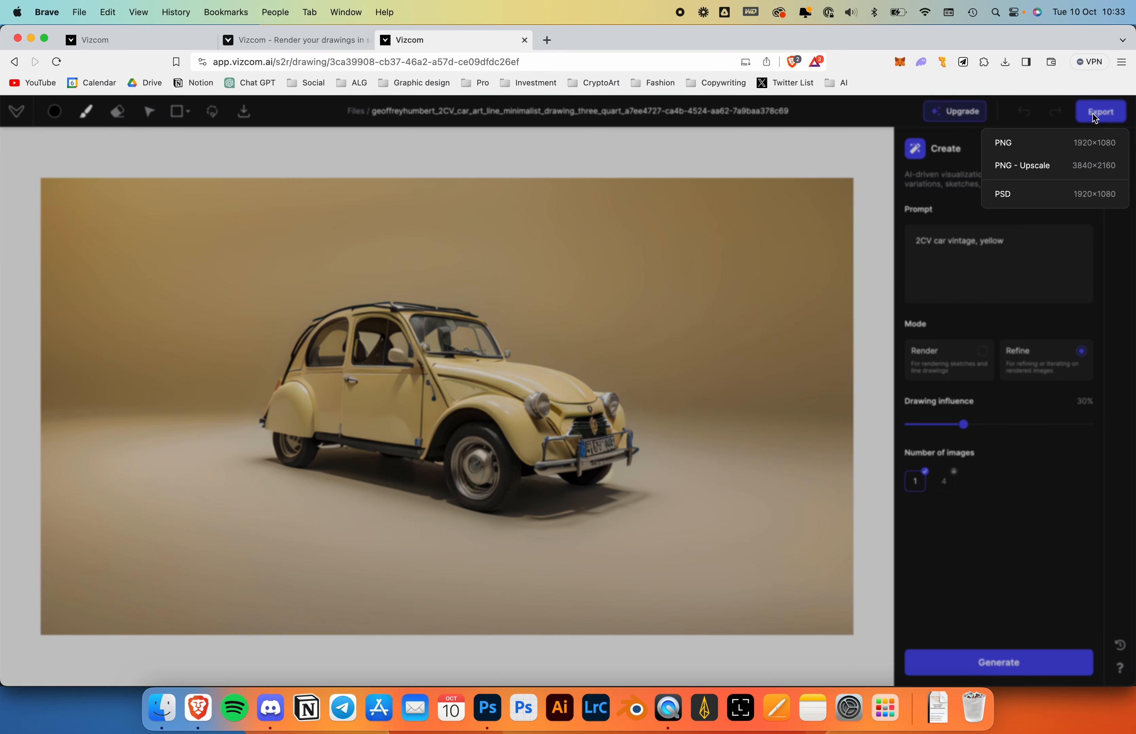
pyautogui.click(1022, 441)
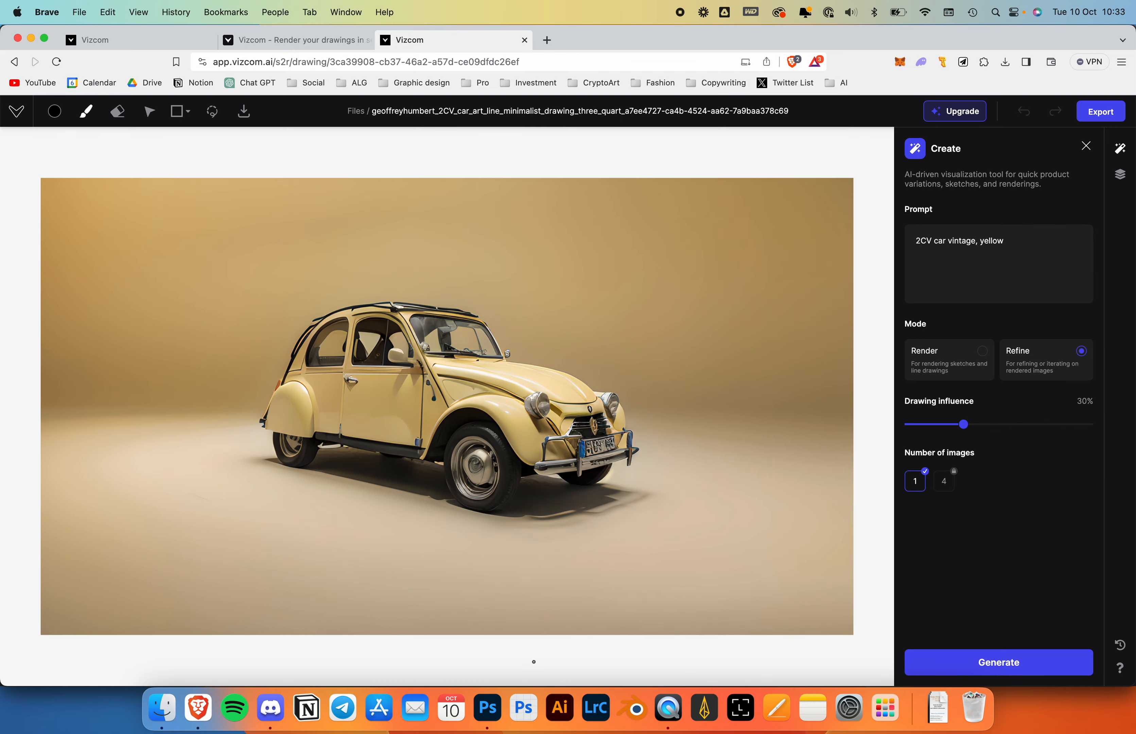
pyautogui.click(1102, 118)
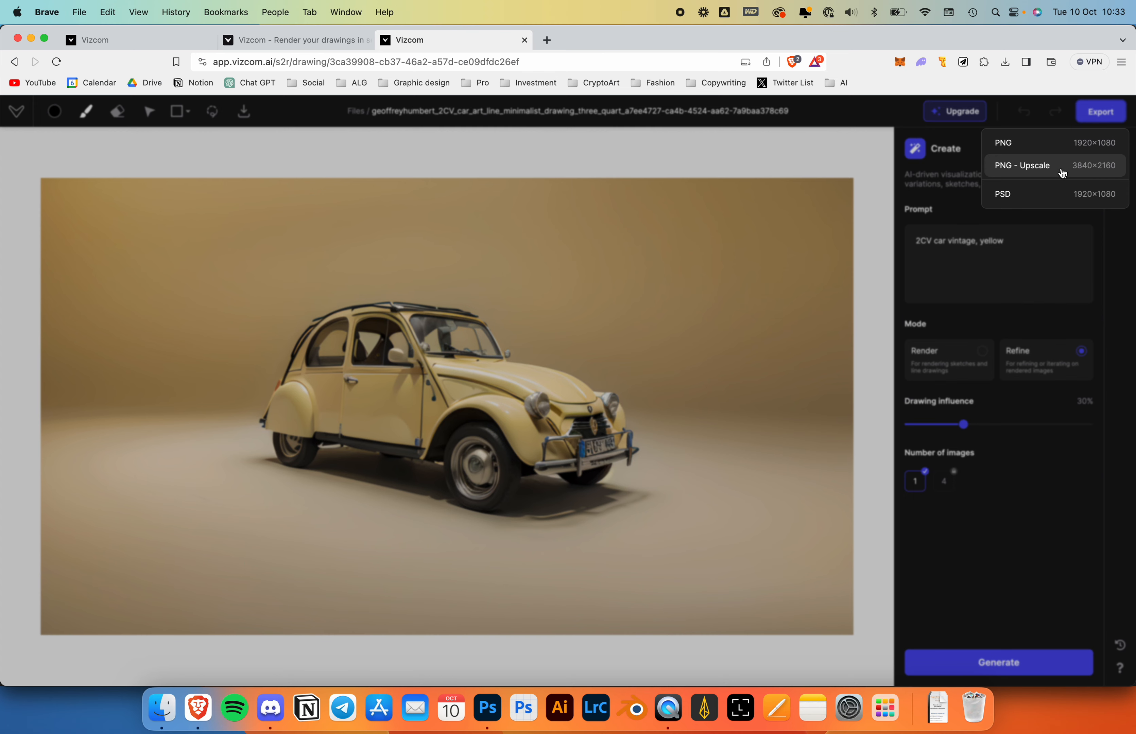
pyautogui.click(1033, 174)
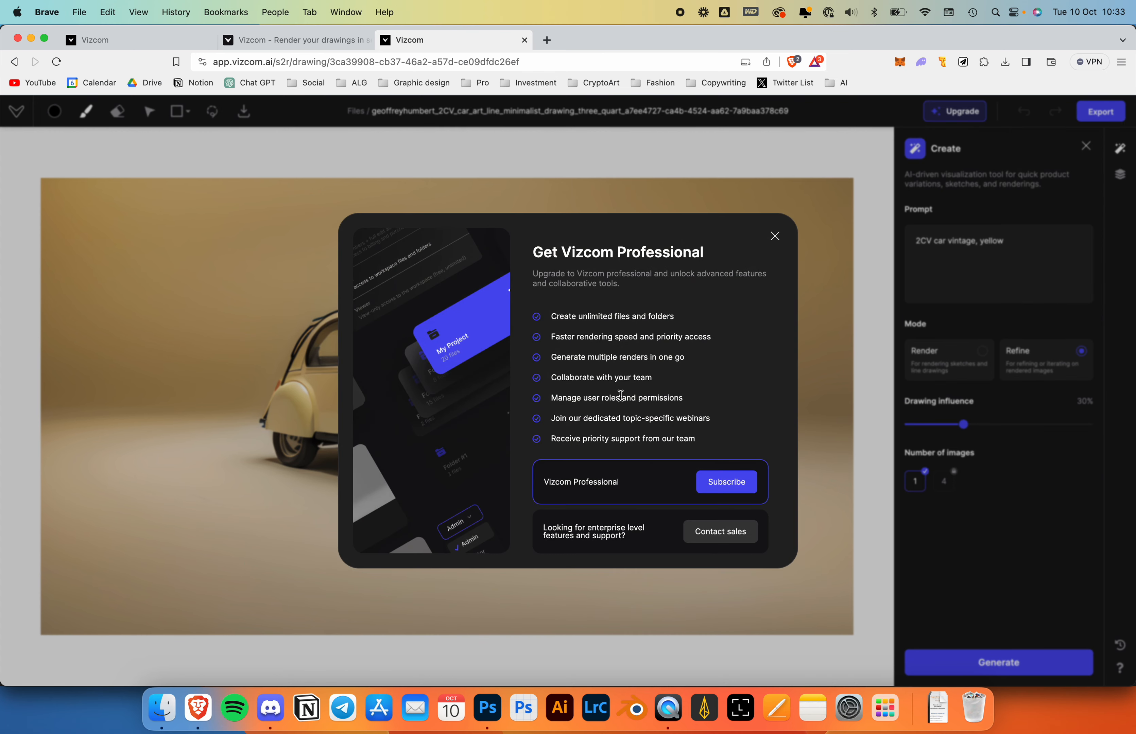
pyautogui.click(776, 237)
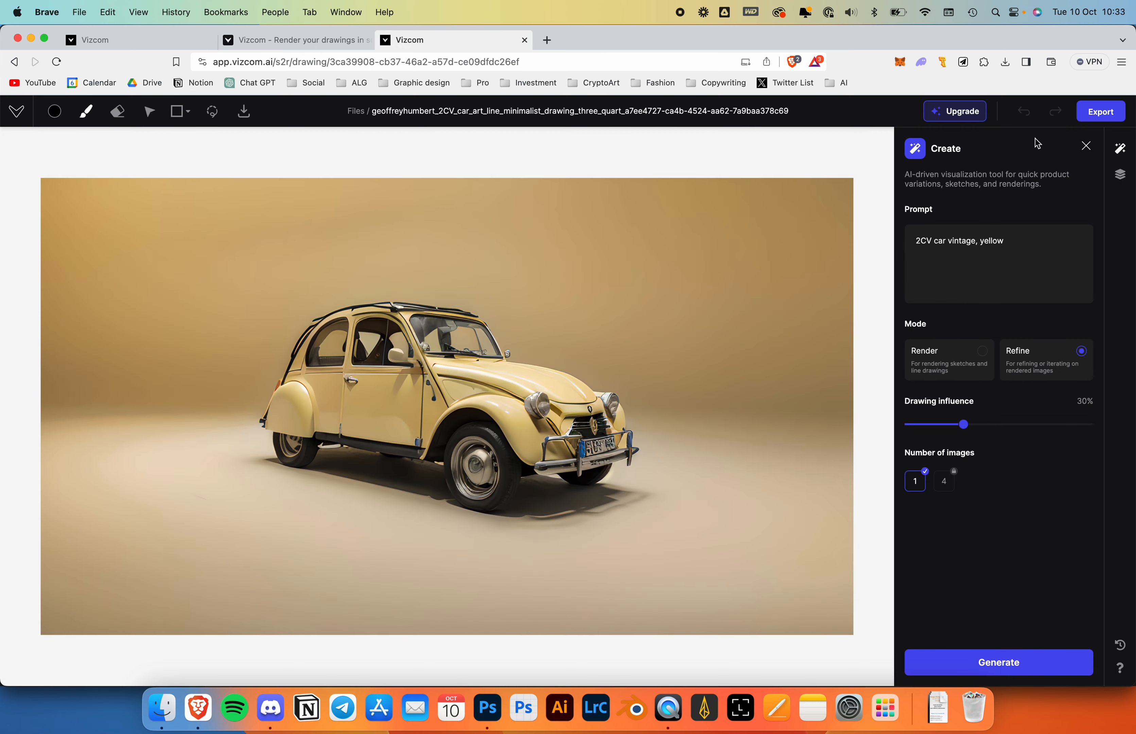
# Step: Export the layered file as a 1920×1080 PSD and save it in the Vizcom folder under the suggested name
pyautogui.click(1096, 113)
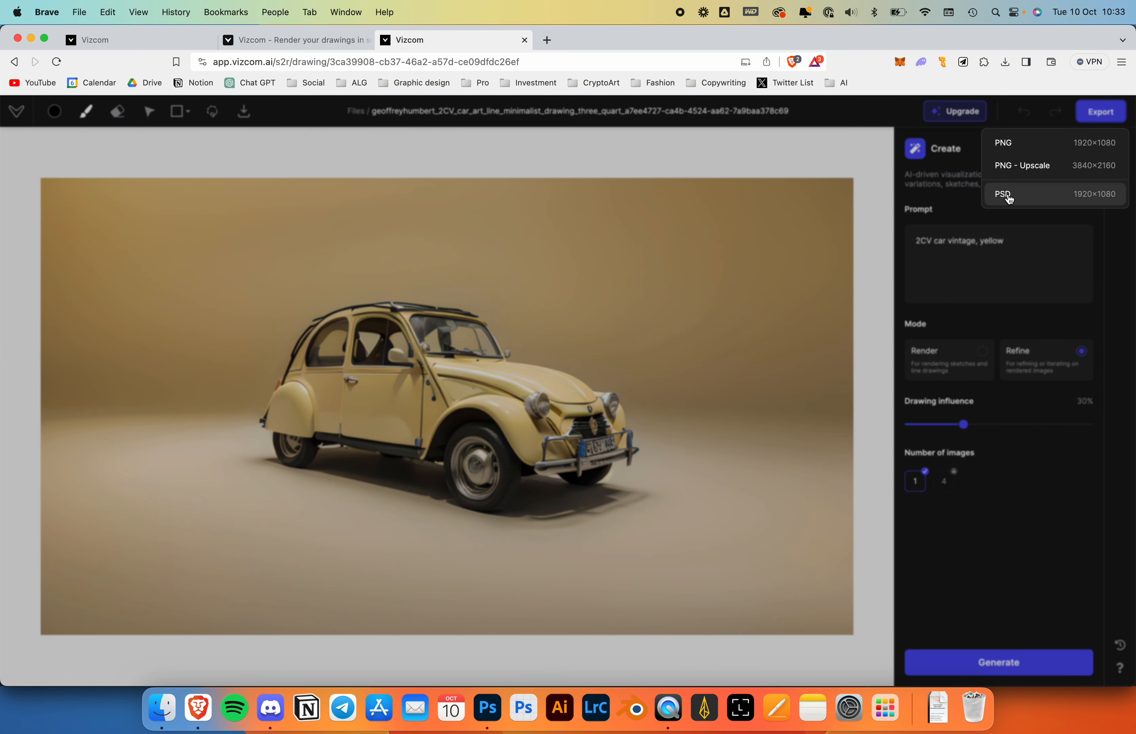
pyautogui.click(1025, 197)
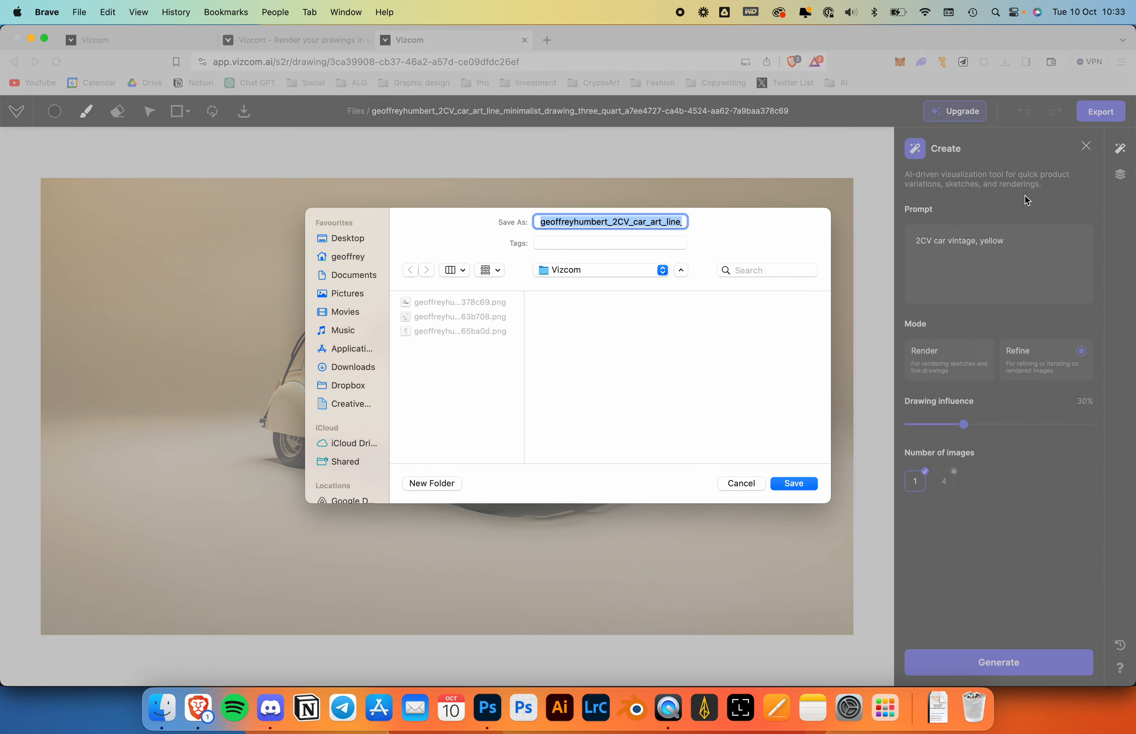
pyautogui.click(794, 484)
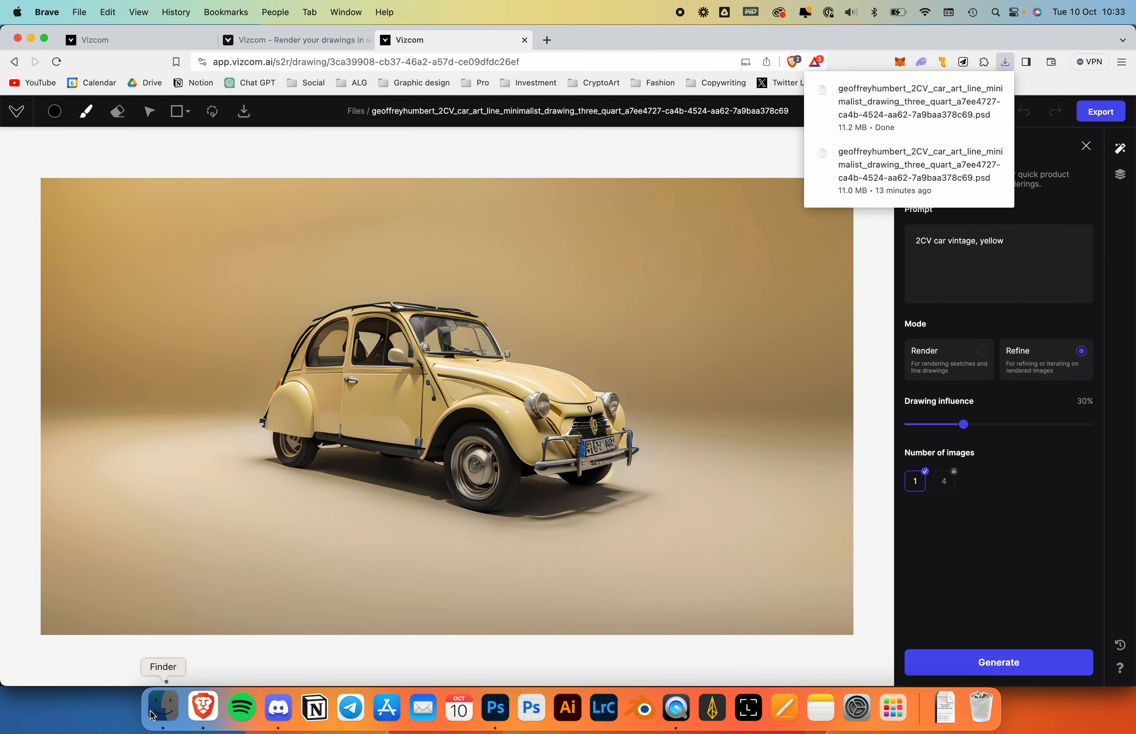
# Step: Locate the exported 2CV PSD in Finder's Vizcom folder and open it in Photoshop
pyautogui.click(162, 708)
pyautogui.click(1016, 341)
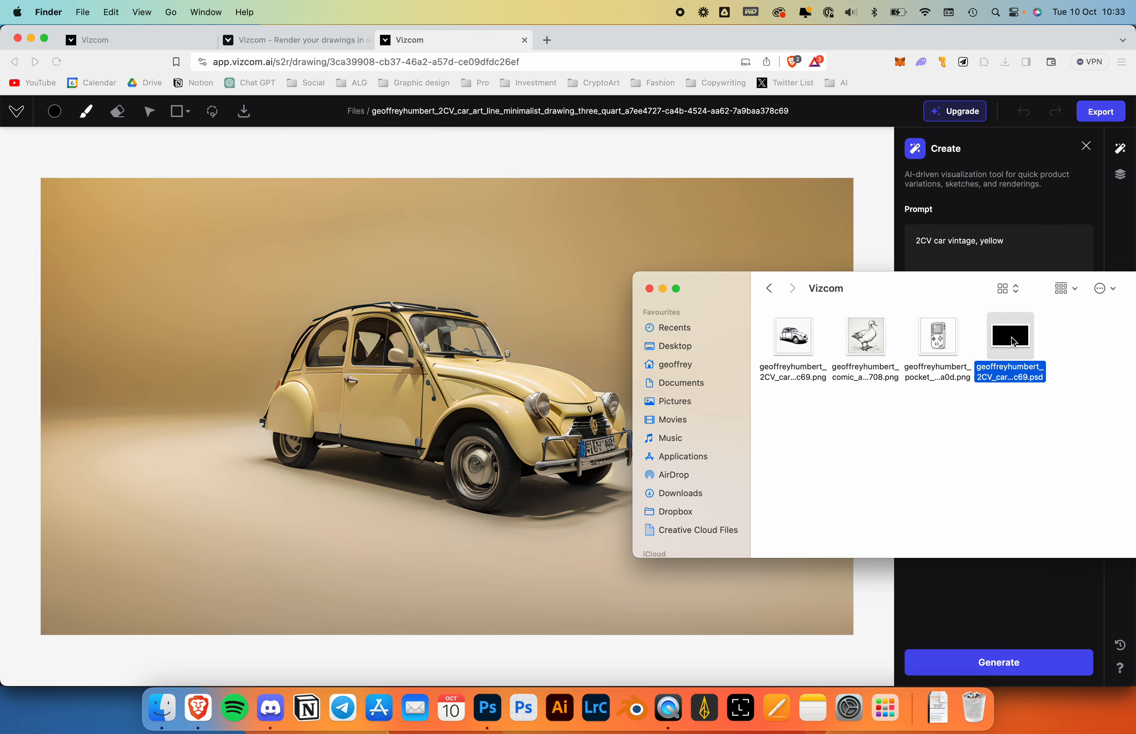
pyautogui.moveTo(1021, 337); pyautogui.dragTo(490, 704)
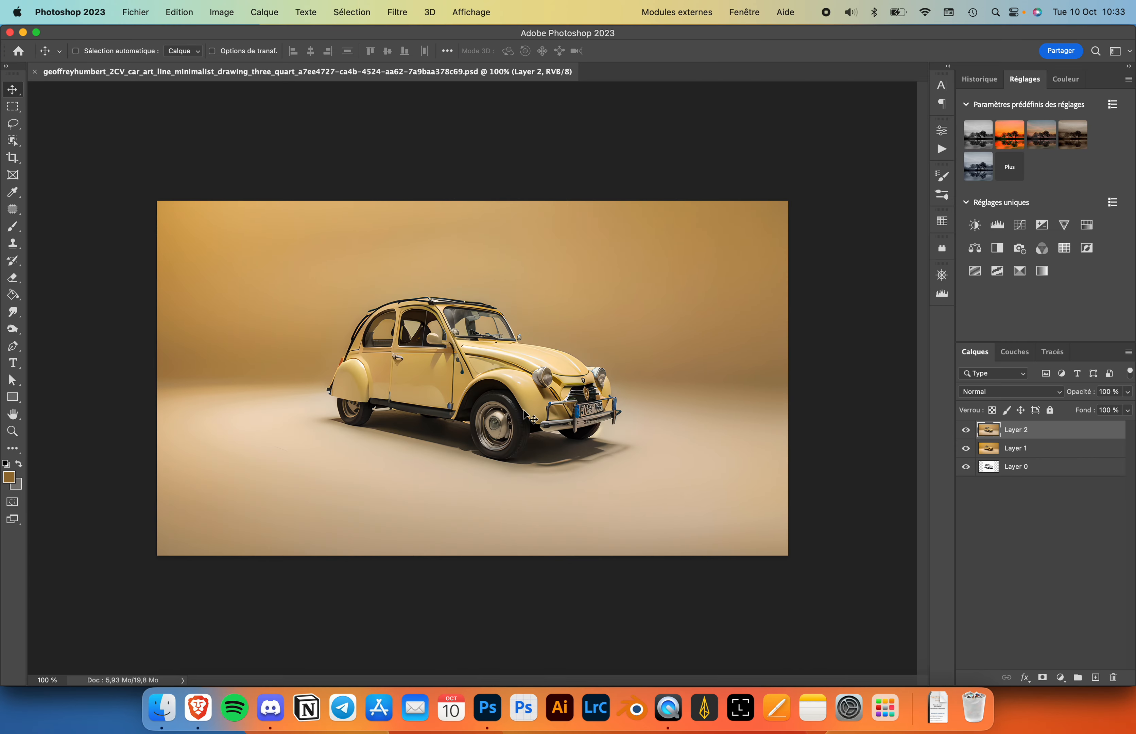
# Step: Hide and reshow Layer 2 and Layer 1 to check the exported layers, and examine the car render up close
pyautogui.scroll(2, 532, 390)
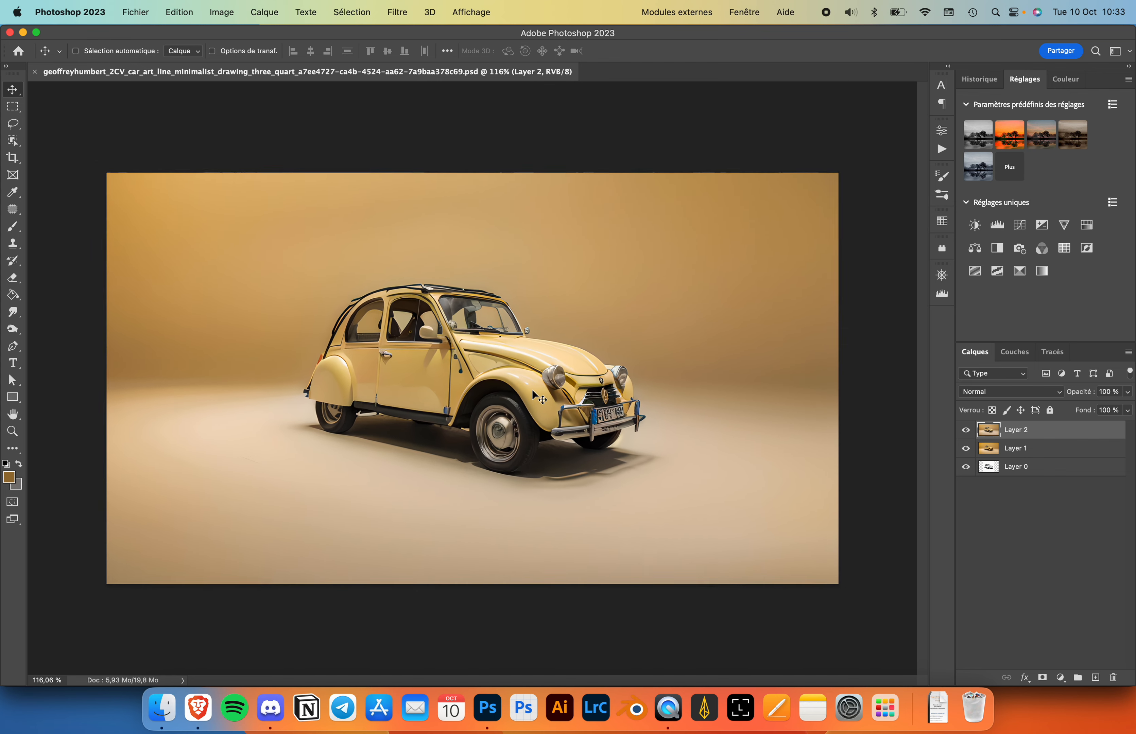
pyautogui.click(968, 431)
pyautogui.click(966, 448)
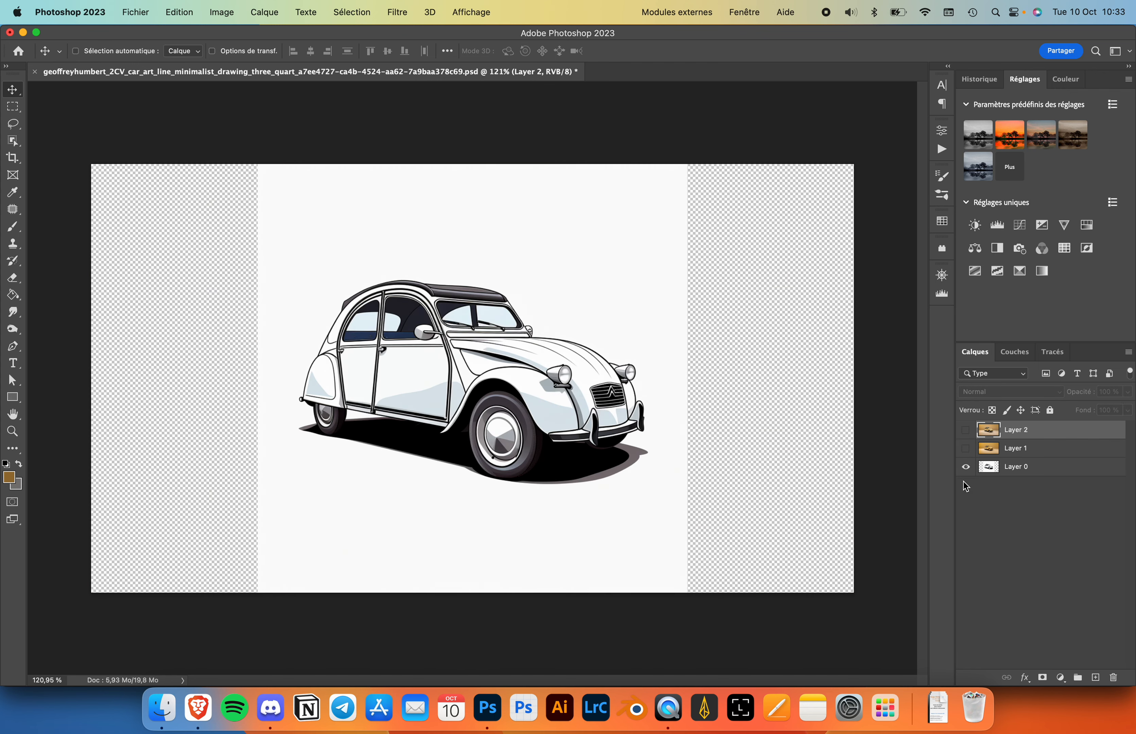
pyautogui.click(966, 449)
pyautogui.click(966, 430)
pyautogui.scroll(5, 438, 327)
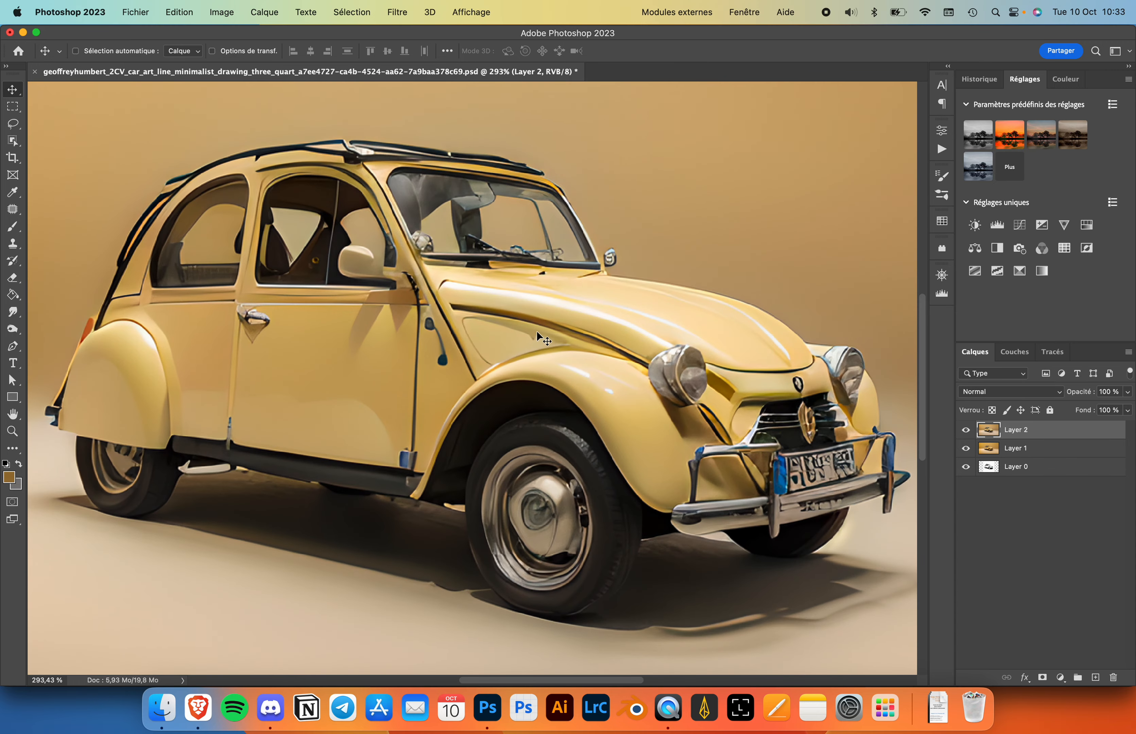
pyautogui.scroll(-2, 714, 406)
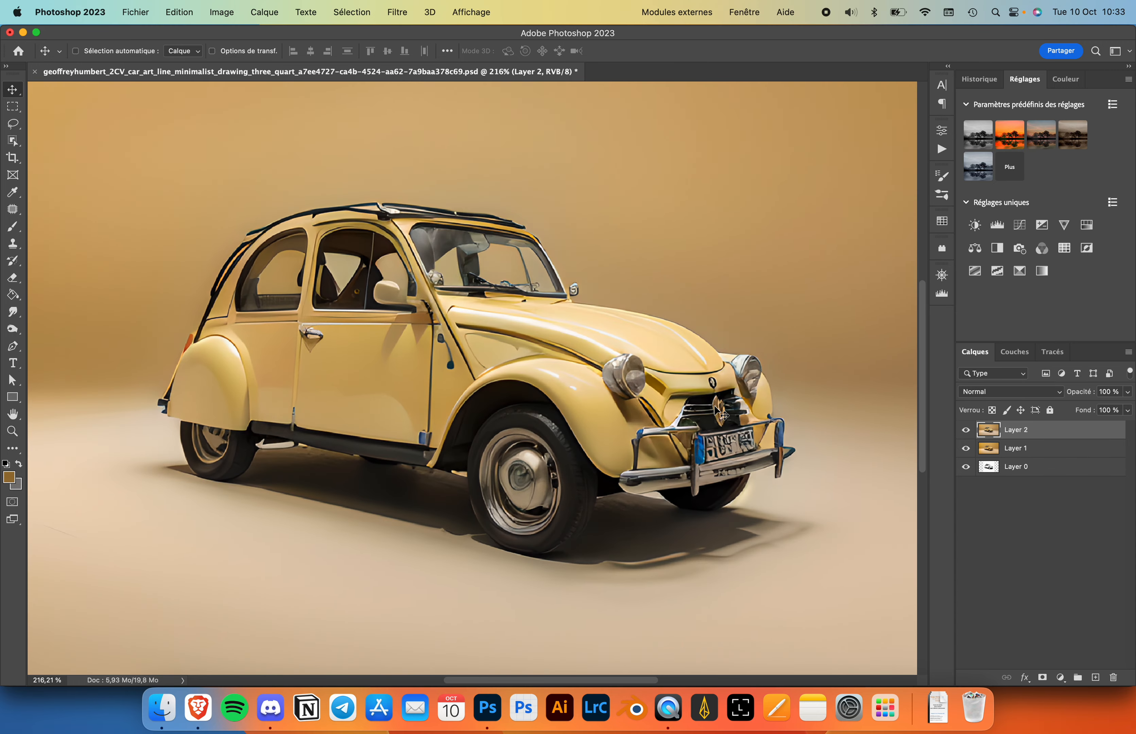
pyautogui.scroll(-2, 324, 413)
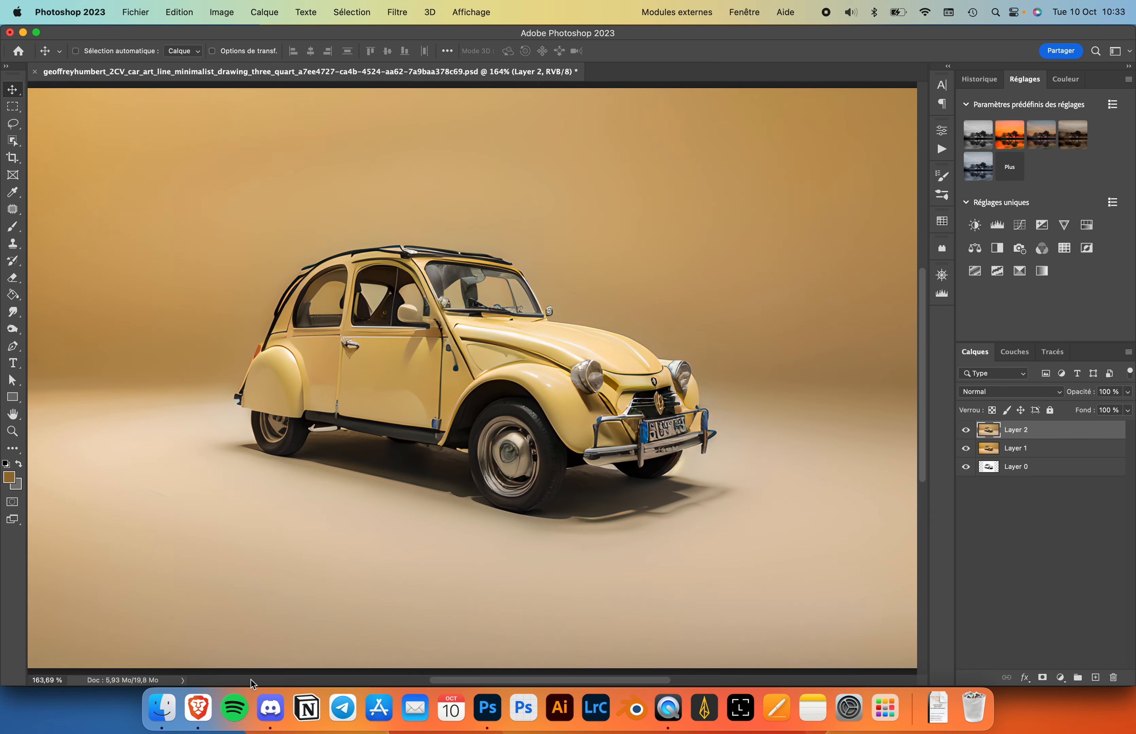
# Step: Switch back to Vizcom in Brave, return to the files overview, and view the first 2CV file's options without changing it
pyautogui.click(197, 728)
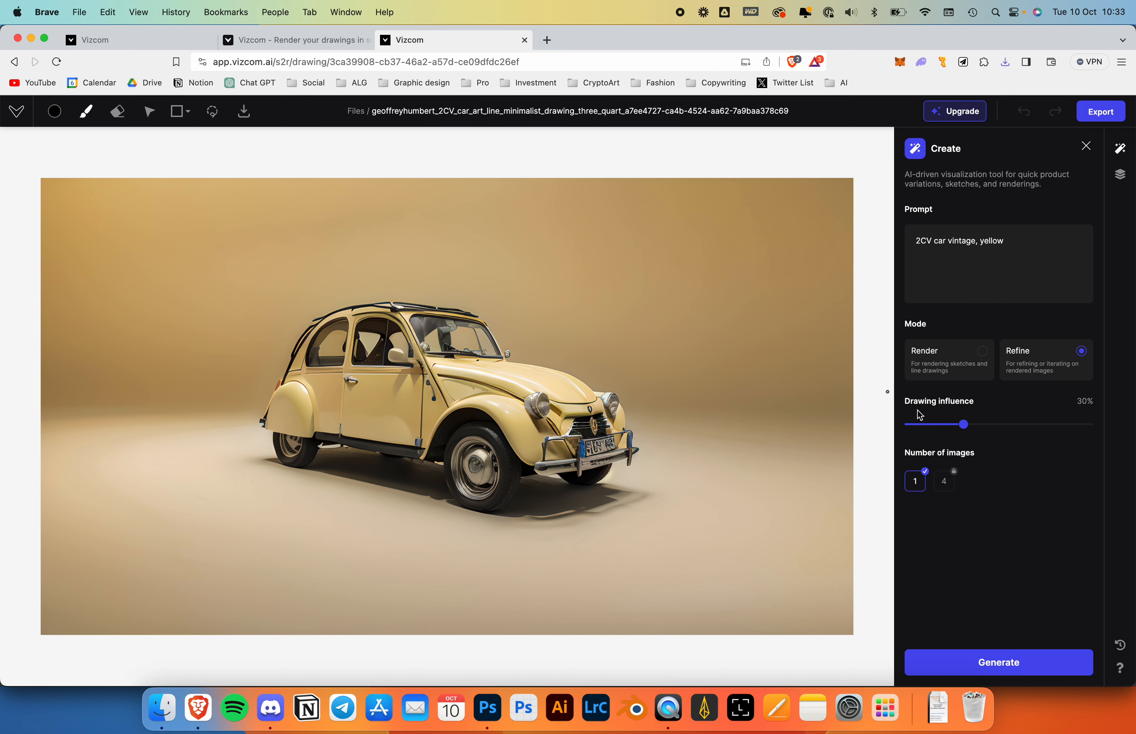
pyautogui.click(355, 115)
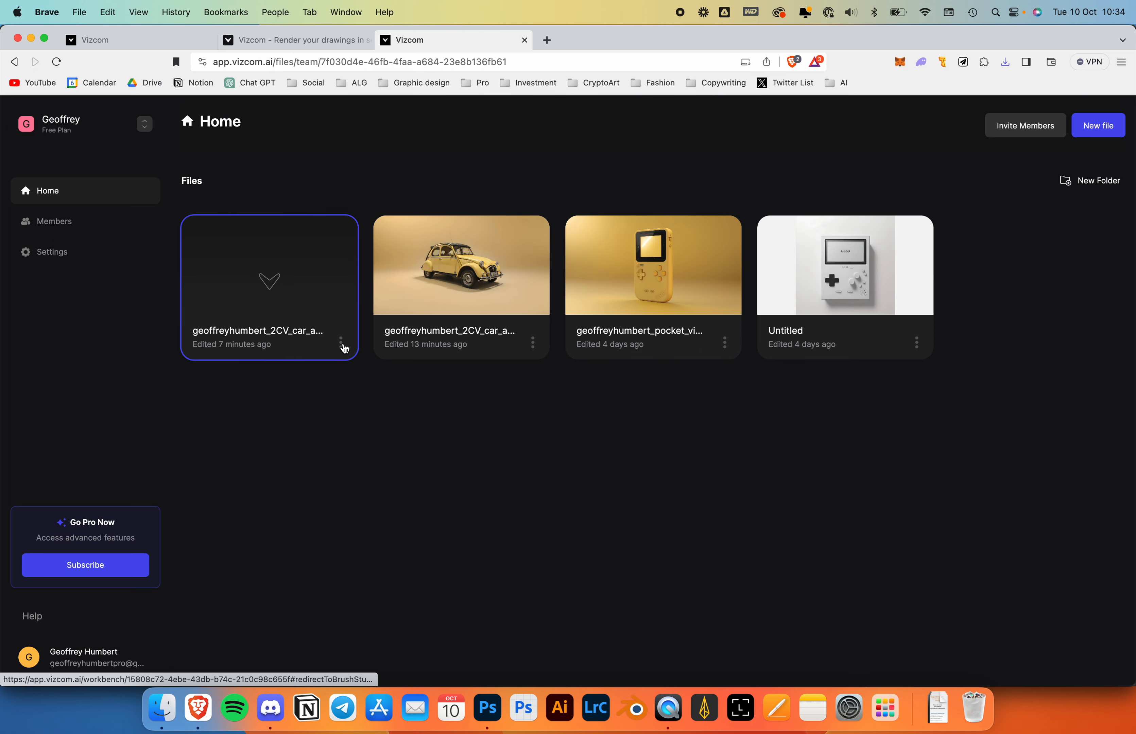
pyautogui.click(341, 344)
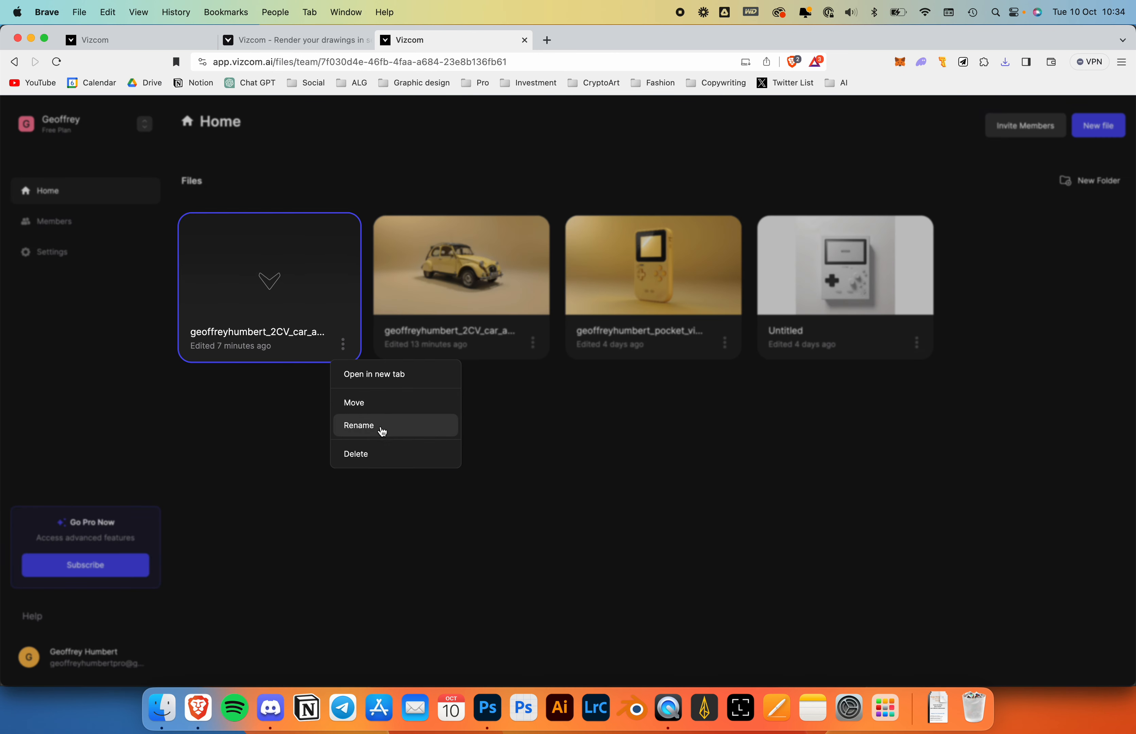
pyautogui.click(274, 421)
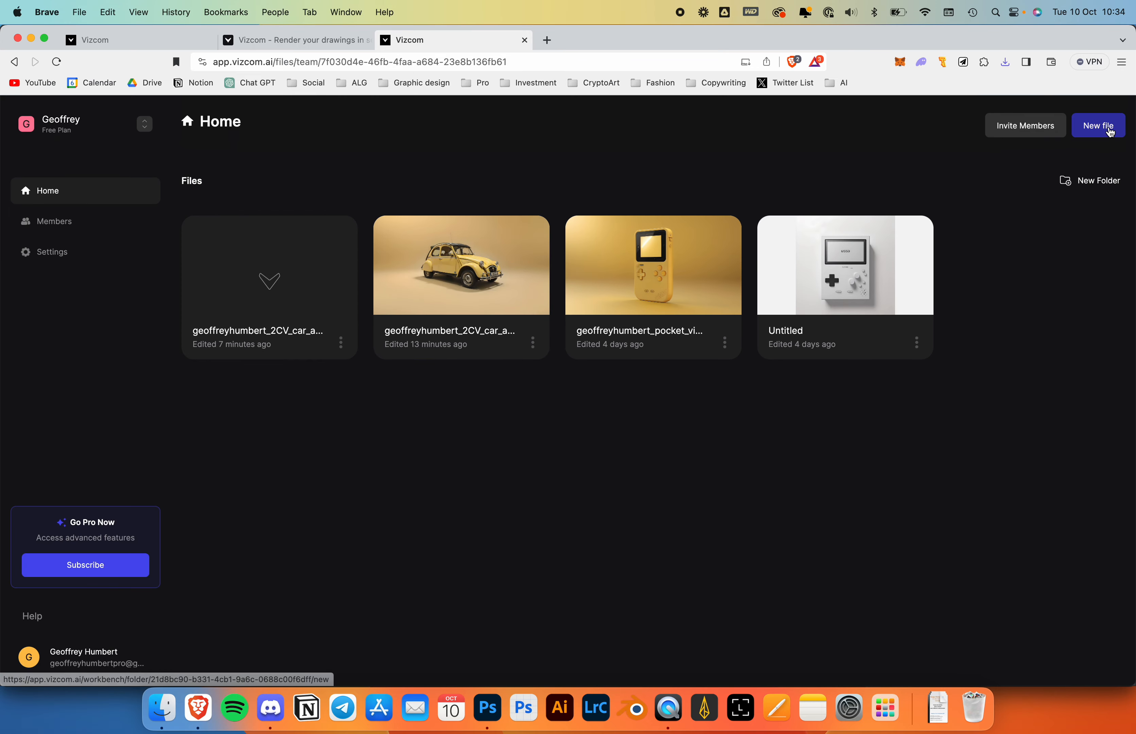
# Step: Create a blank landscape drawing at 1920 × 1080 px, view the brush colour and settings, and keep the brush ready for sketching
pyautogui.click(1110, 133)
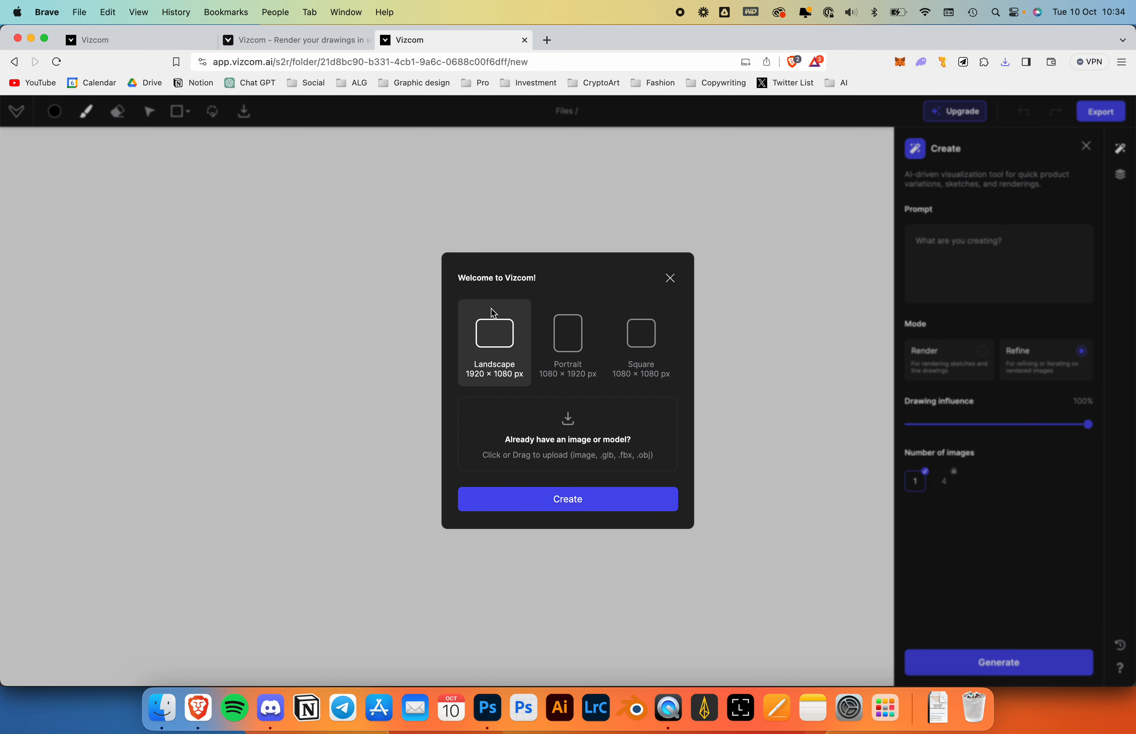
pyautogui.click(521, 502)
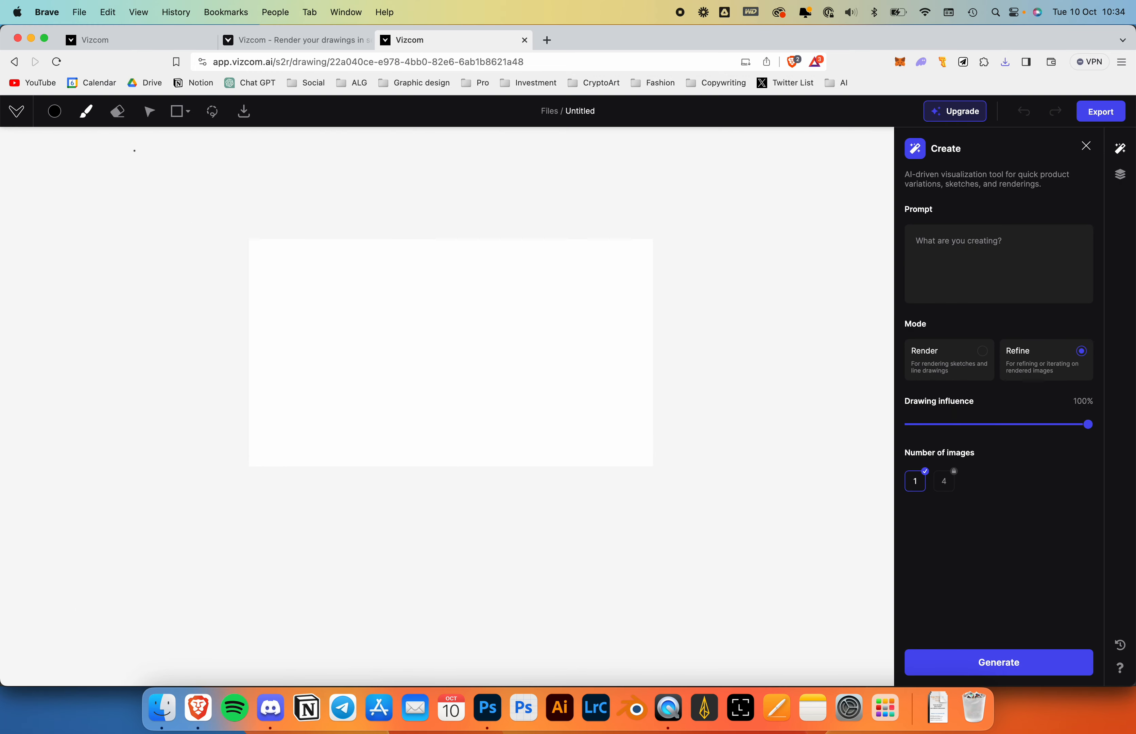
pyautogui.click(83, 118)
pyautogui.click(54, 115)
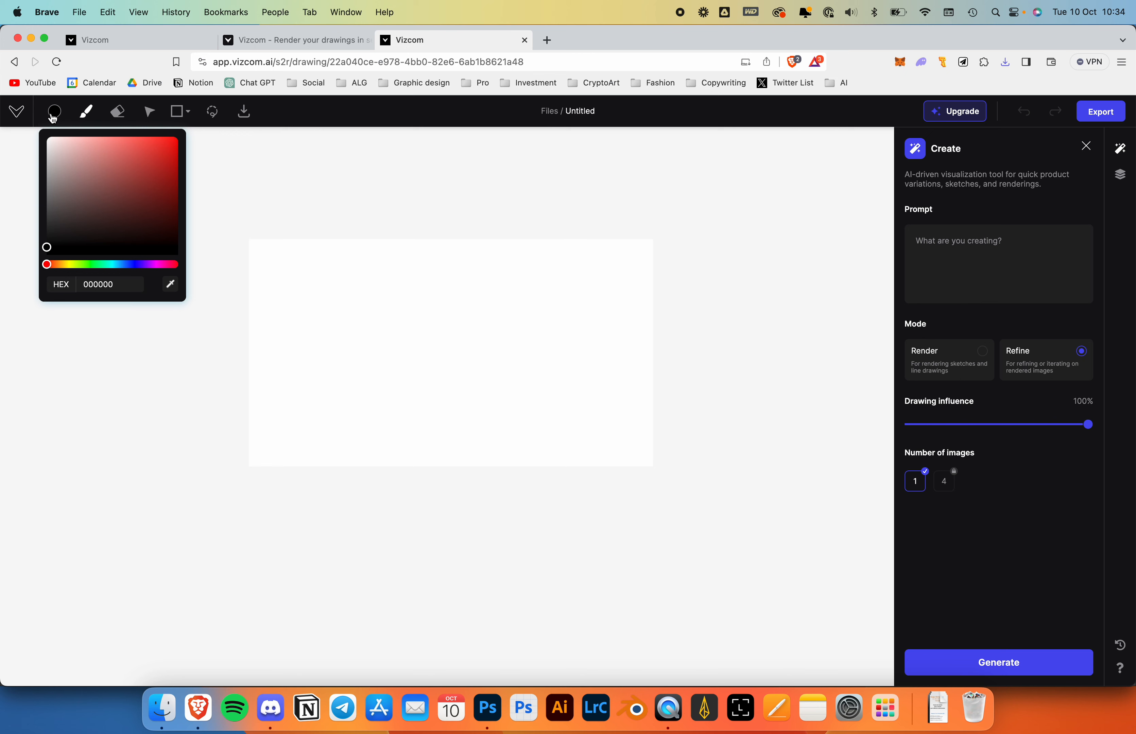
pyautogui.click(84, 108)
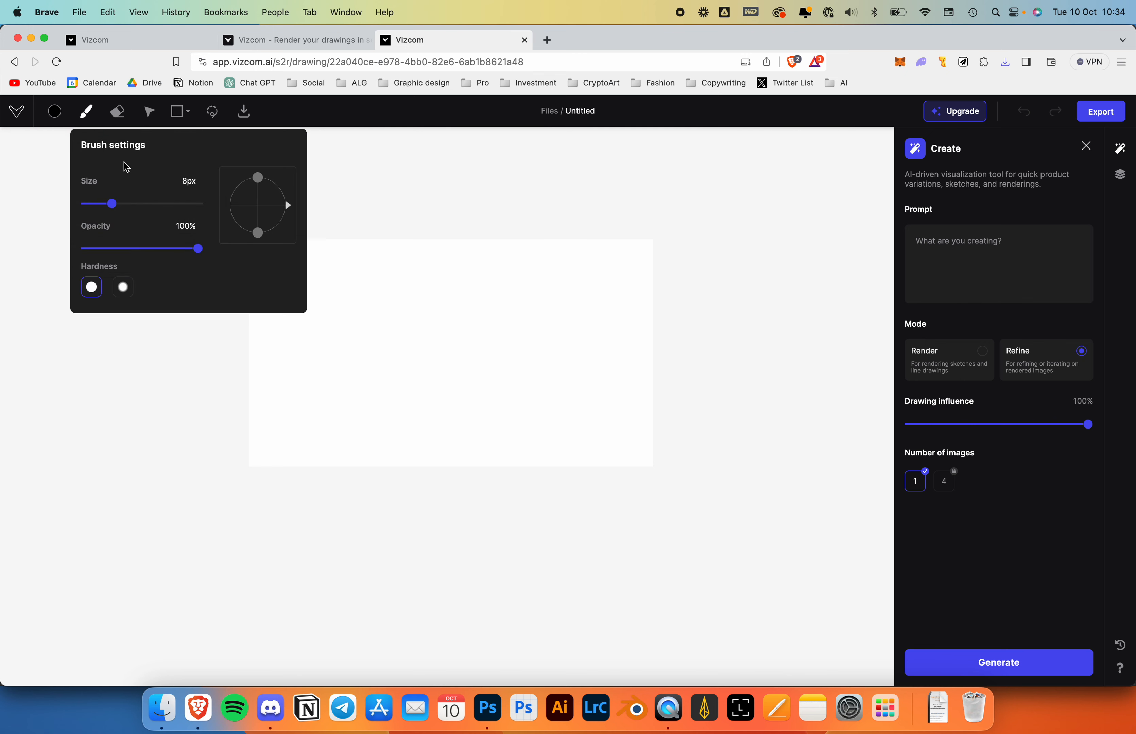
pyautogui.moveTo(458, 287)
pyautogui.mouseDown()
pyautogui.moveTo(432, 294)
pyautogui.moveTo(427, 313)
pyautogui.moveTo(459, 320)
pyautogui.moveTo(472, 303)
pyautogui.moveTo(455, 292)
pyautogui.moveTo(435, 350)
pyautogui.moveTo(453, 359)
pyautogui.moveTo(395, 384)
pyautogui.moveTo(422, 412)
pyautogui.moveTo(470, 352)
pyautogui.mouseUp()
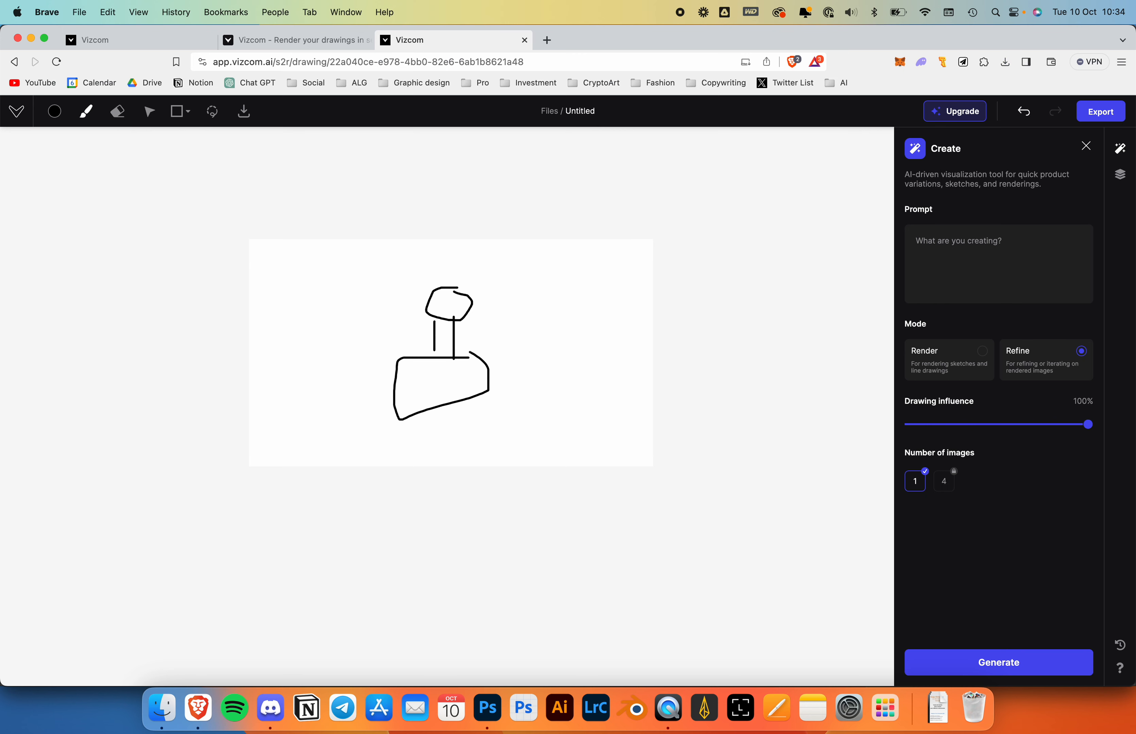
pyautogui.press('super+z')
pyautogui.press('super+z')
pyautogui.press('super+z')
pyautogui.press('super+z')
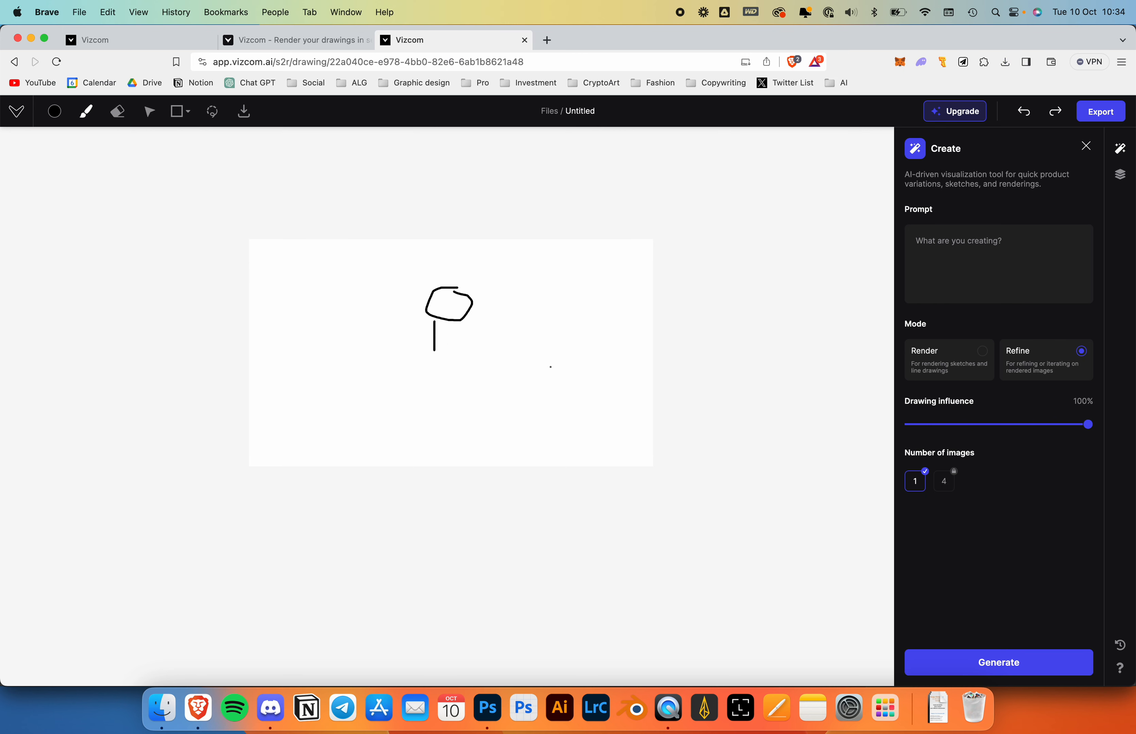
# Step: Sketch a simple boxy robot at the canvas centre with a rectangular head, two eyes, a short neck, a wide body and two short legs
pyautogui.moveTo(421, 314)
pyautogui.mouseDown()
pyautogui.moveTo(457, 314)
pyautogui.moveTo(458, 292)
pyautogui.moveTo(422, 292)
pyautogui.mouseUp()
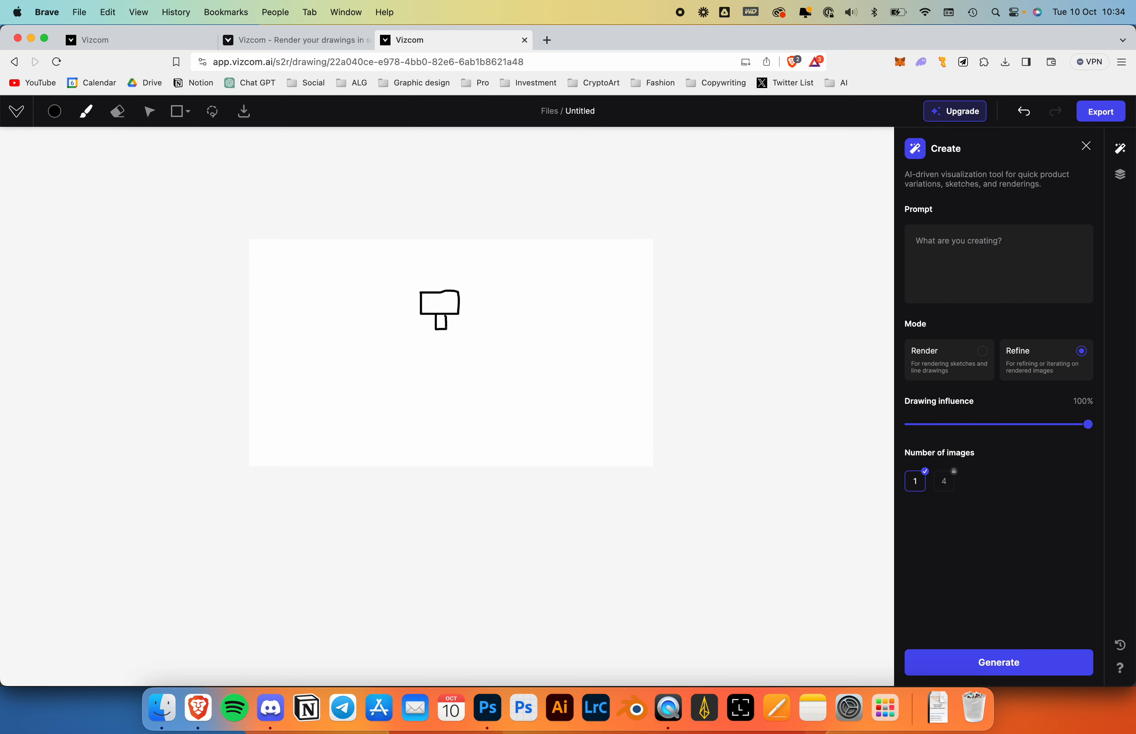
pyautogui.moveTo(489, 358)
pyautogui.mouseDown()
pyautogui.moveTo(386, 355)
pyautogui.moveTo(388, 333)
pyautogui.moveTo(429, 330)
pyautogui.mouseUp()
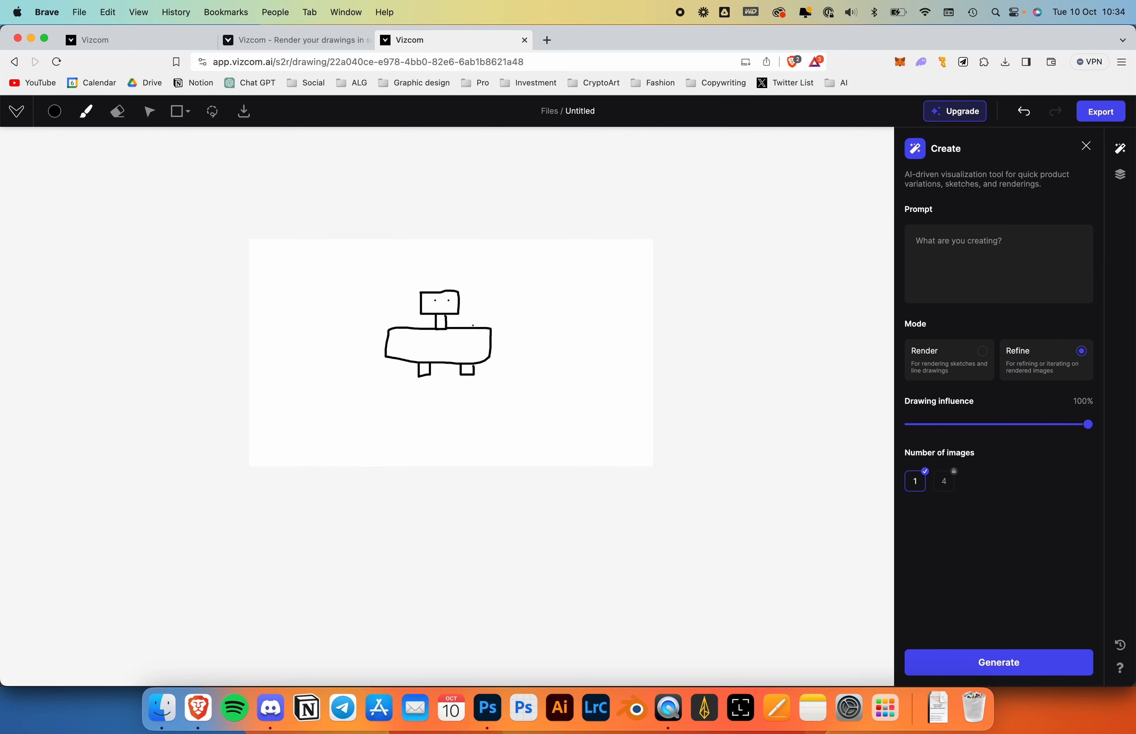
# Step: Generate an image from the sketch in Render mode with the prompt "robot" and the Vizcom General style
pyautogui.click(960, 261)
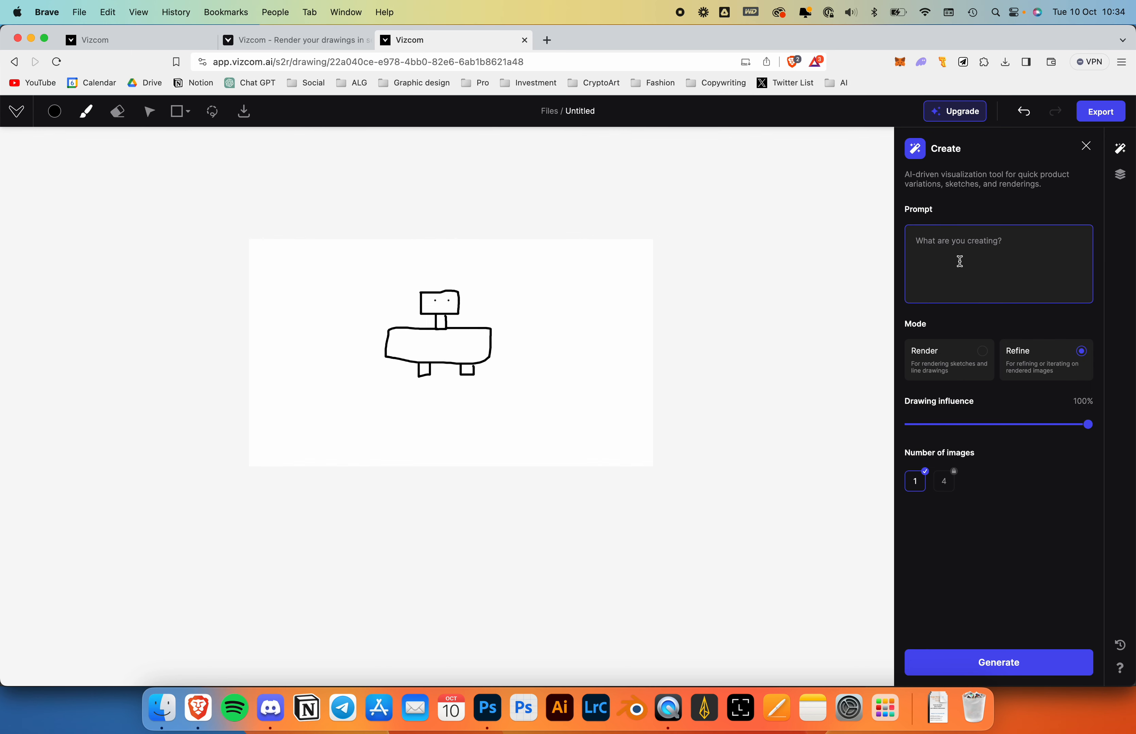
pyautogui.write('robot')
pyautogui.click(1016, 663)
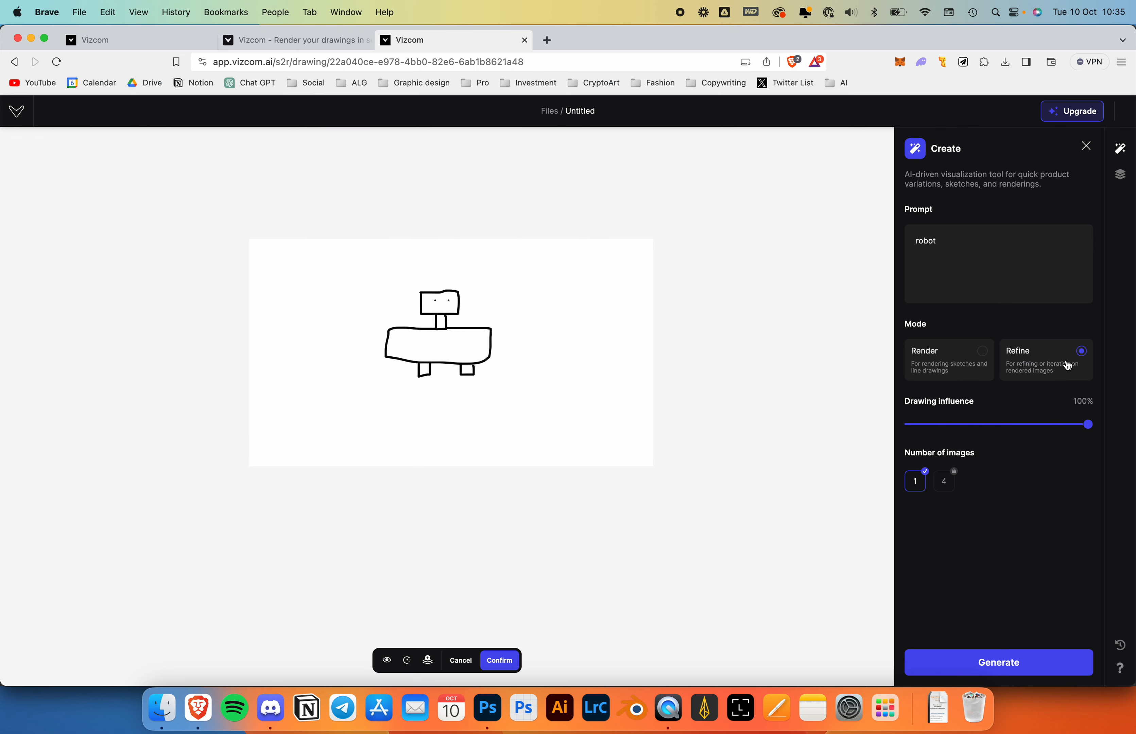
pyautogui.click(982, 352)
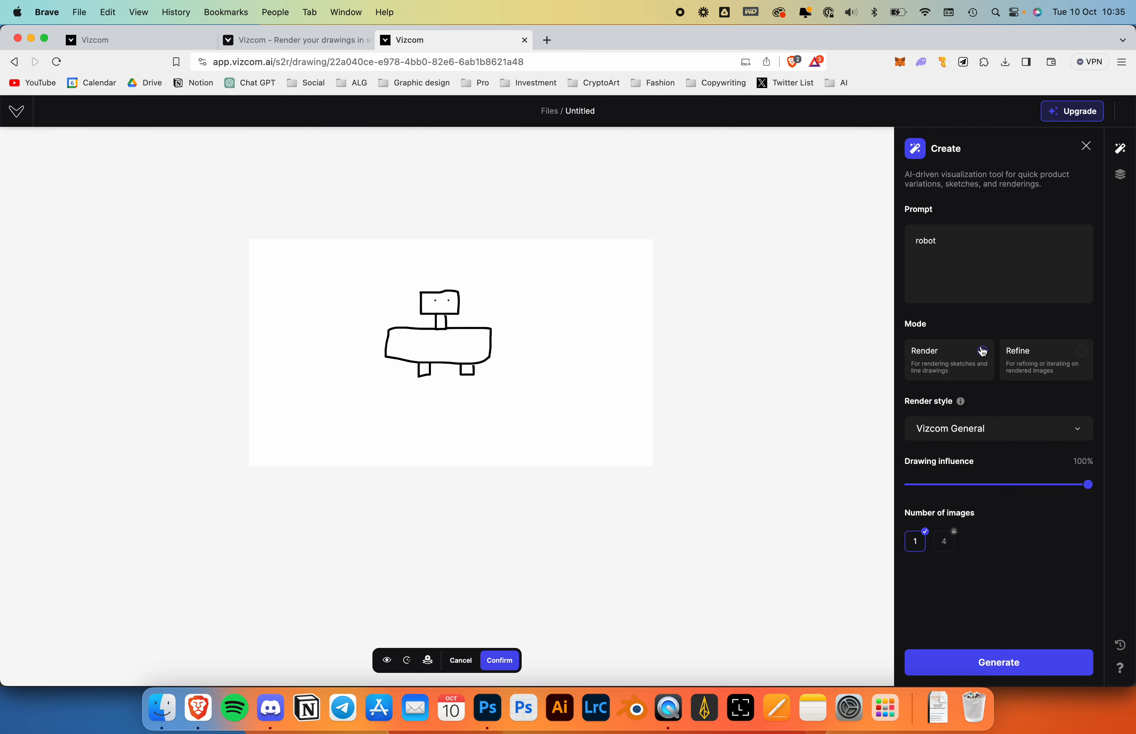
pyautogui.click(1004, 665)
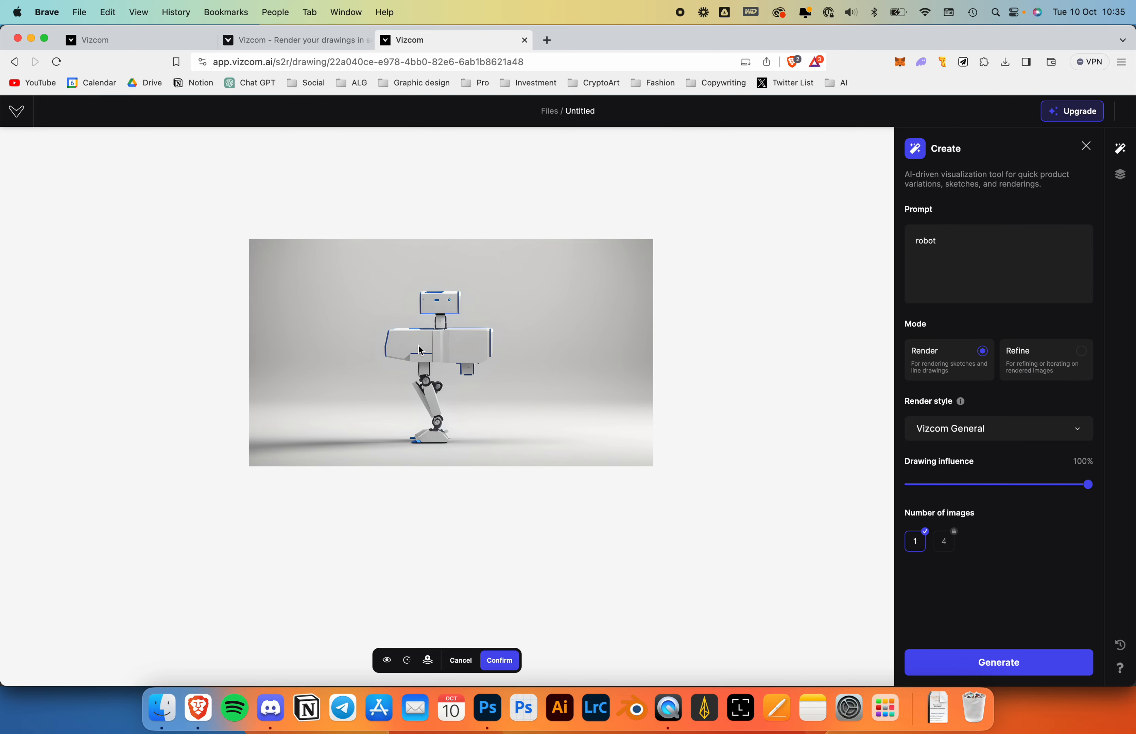
# Step: Set the drawing influence to 25%, regenerate the robot and accept the new render
pyautogui.scroll(10, 418, 345)
pyautogui.scroll(-10, 418, 345)
pyautogui.scroll(8, 418, 345)
pyautogui.scroll(-3, 418, 345)
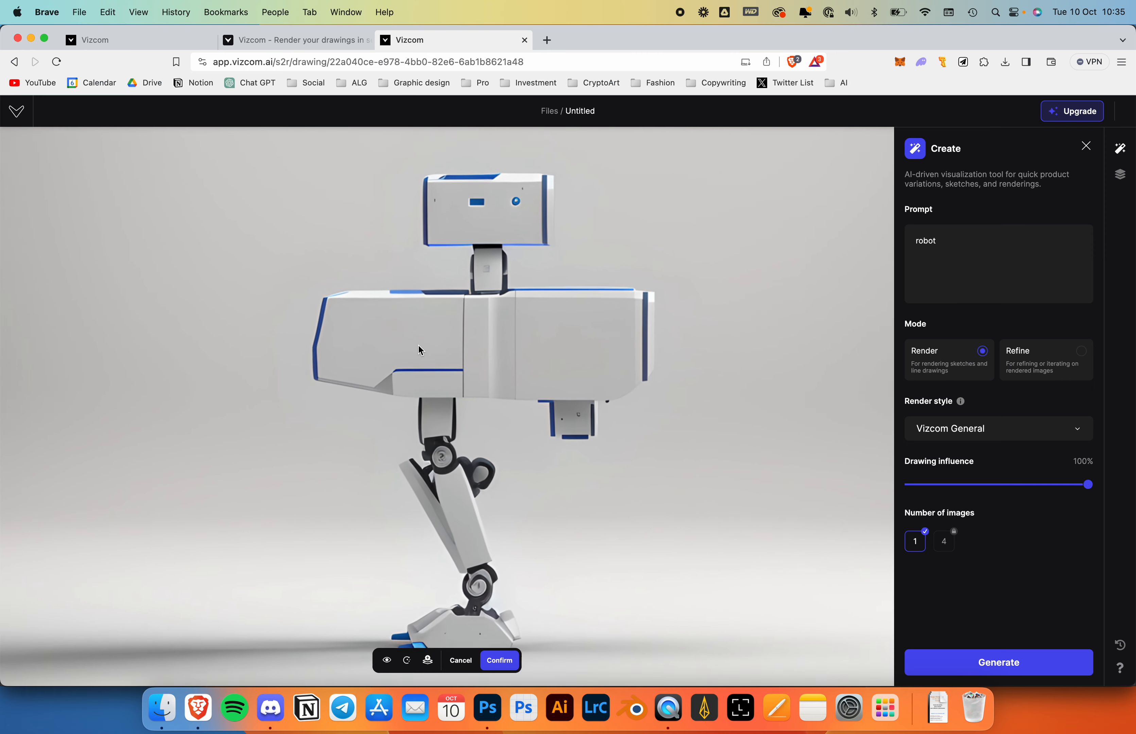
pyautogui.scroll(-1, 418, 345)
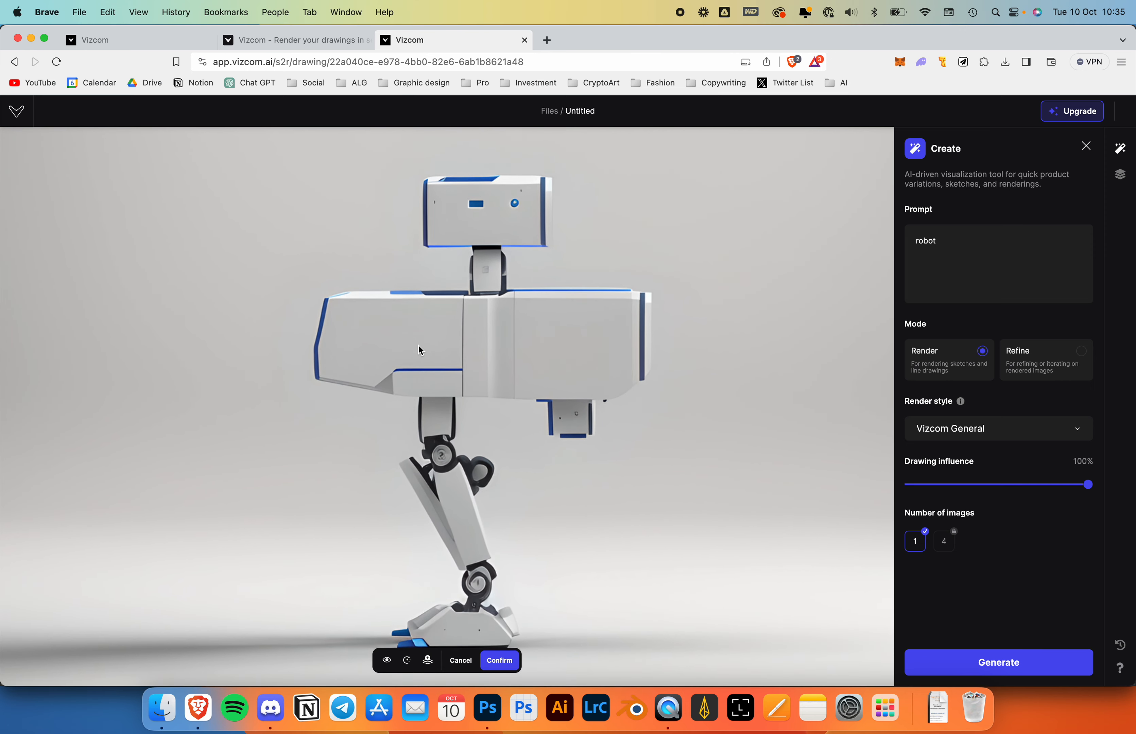
pyautogui.click(954, 485)
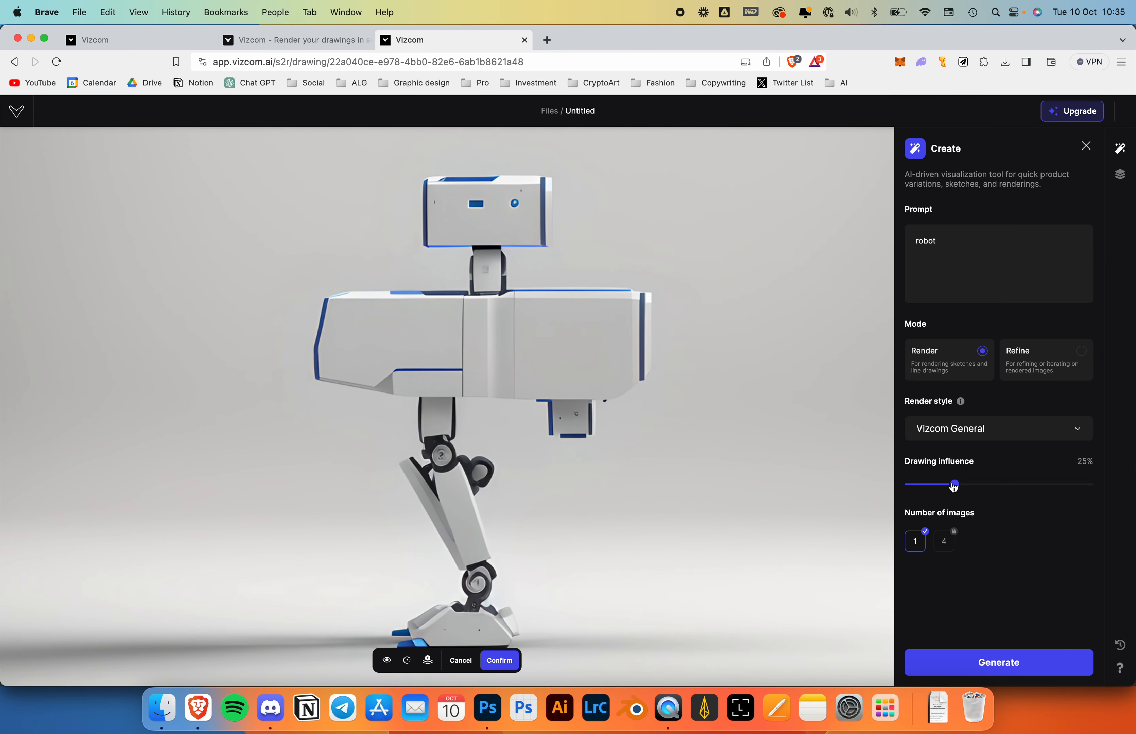
pyautogui.click(960, 663)
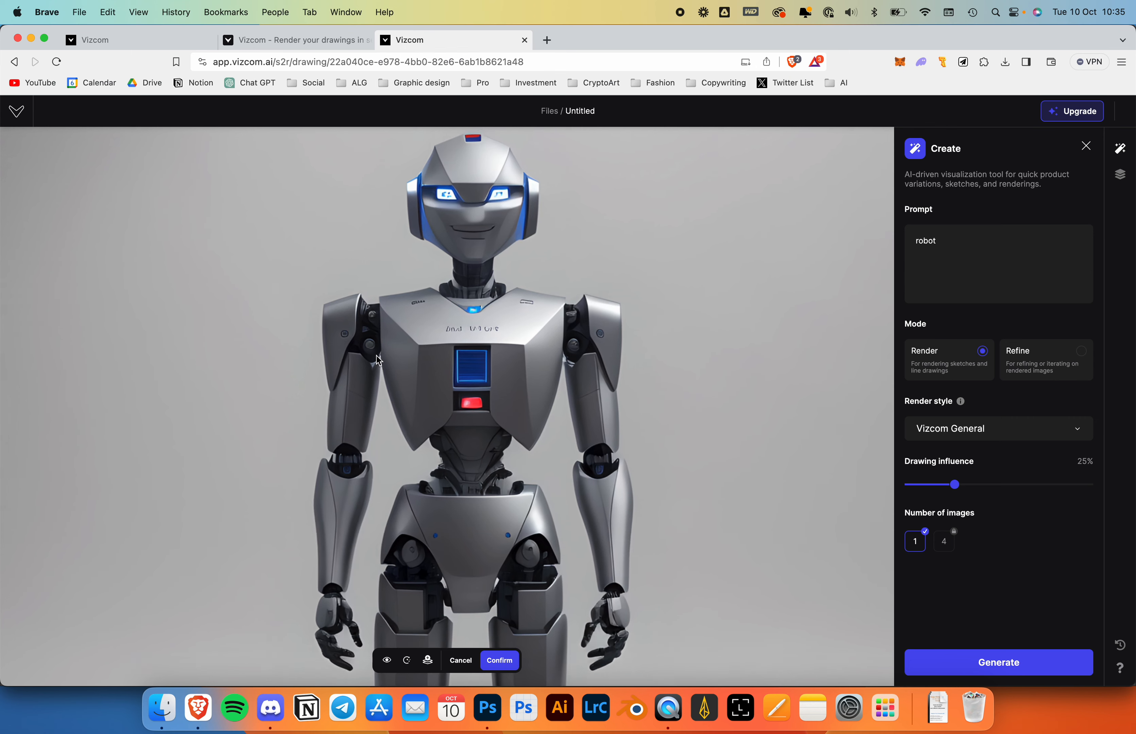
pyautogui.scroll(-5, 376, 356)
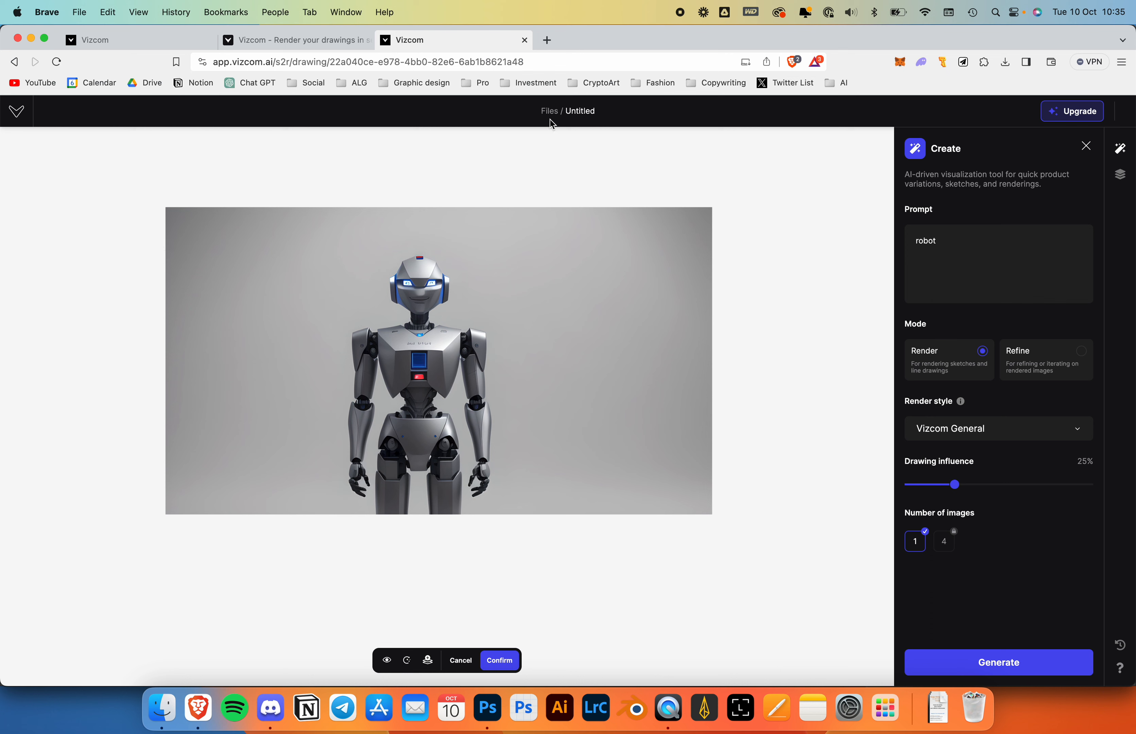
pyautogui.click(503, 661)
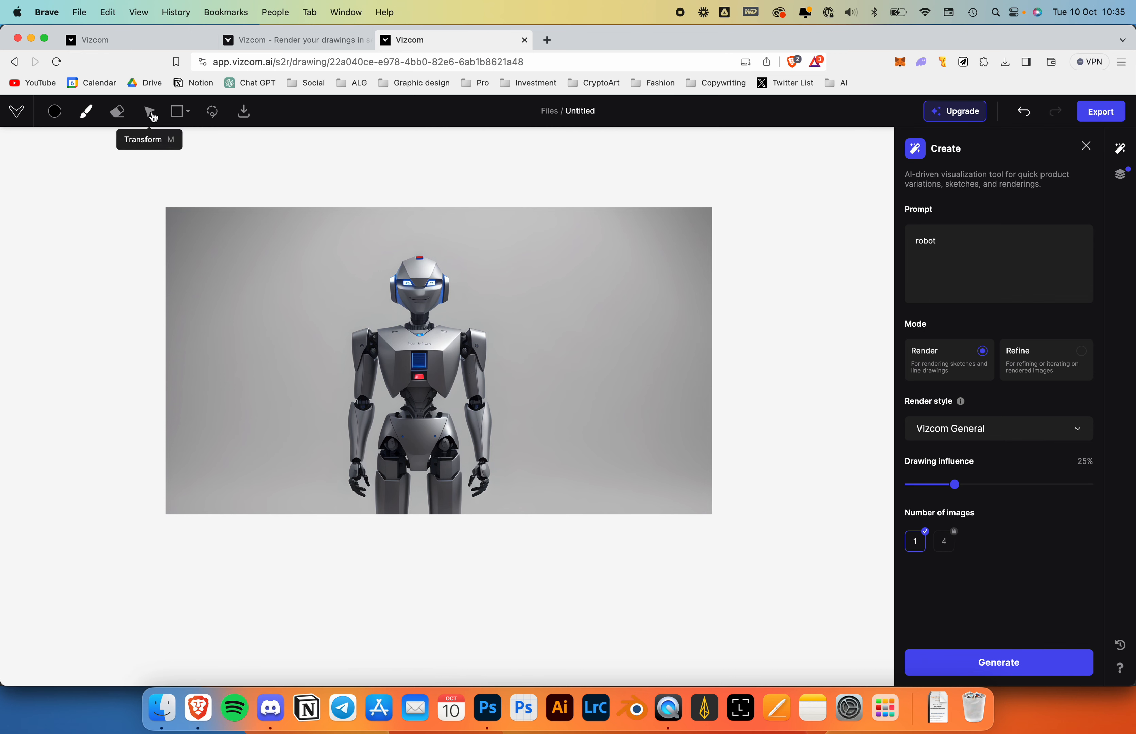
# Step: Look at the Midjourney Bot conversation in Discord, then switch back to Vizcom in Brave and return to the files overview
pyautogui.click(178, 112)
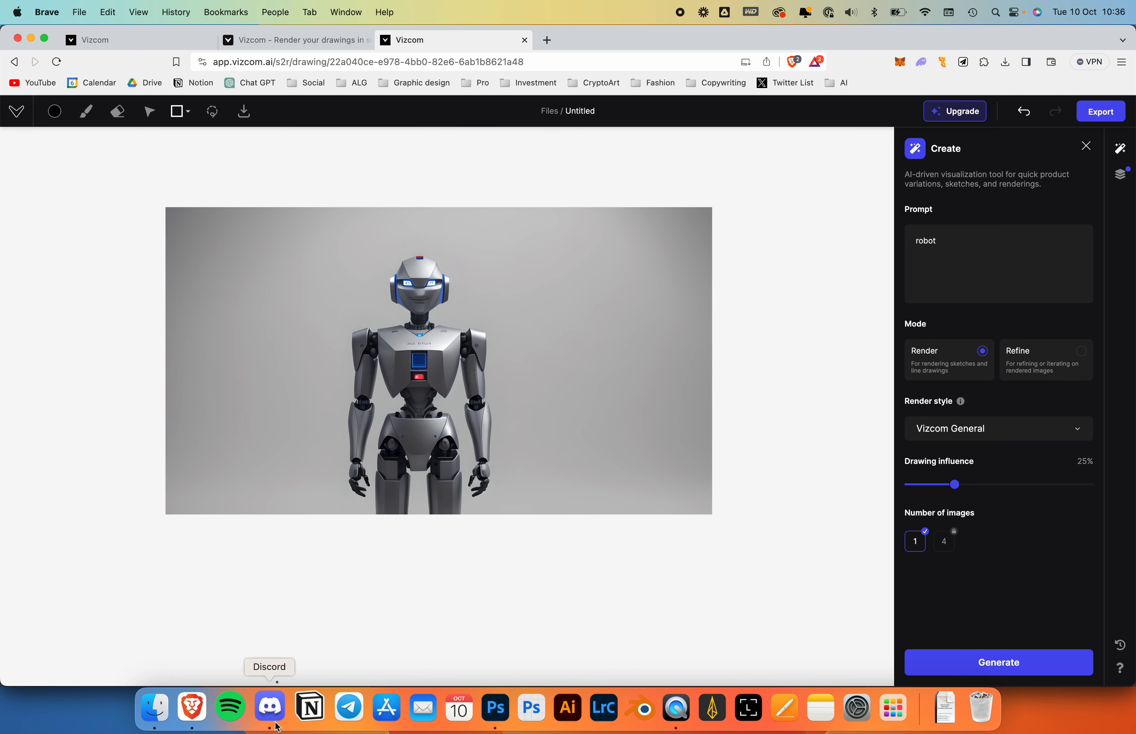
pyautogui.click(270, 709)
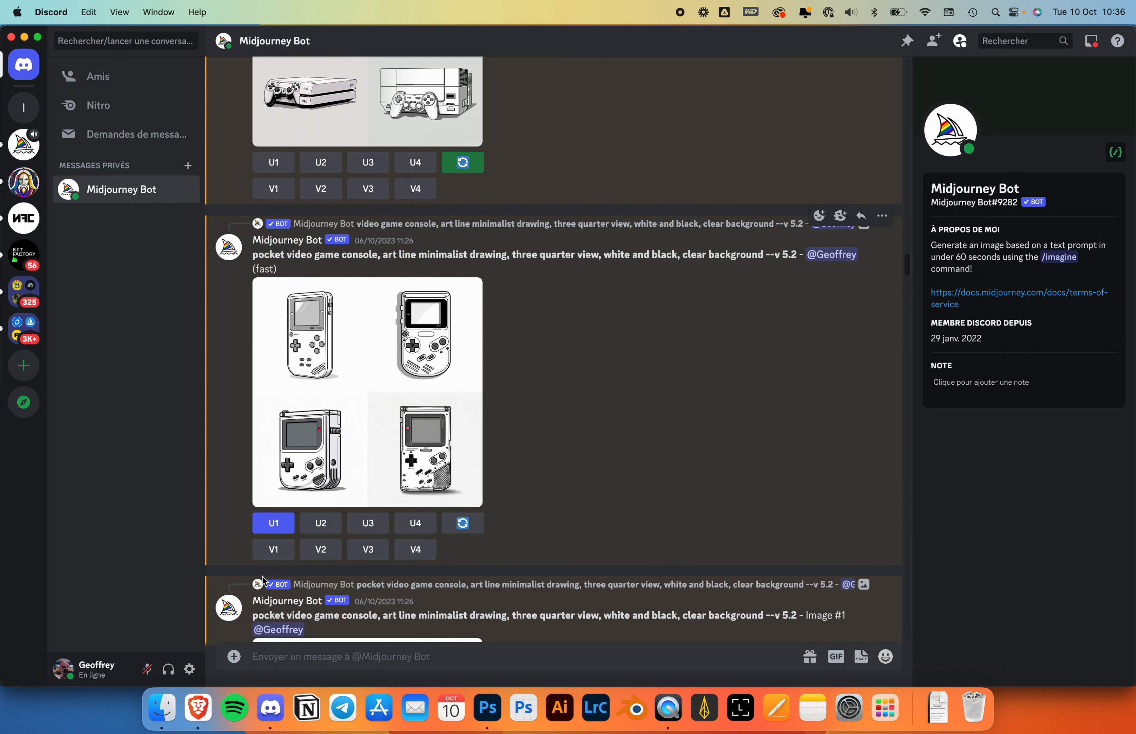
pyautogui.click(199, 725)
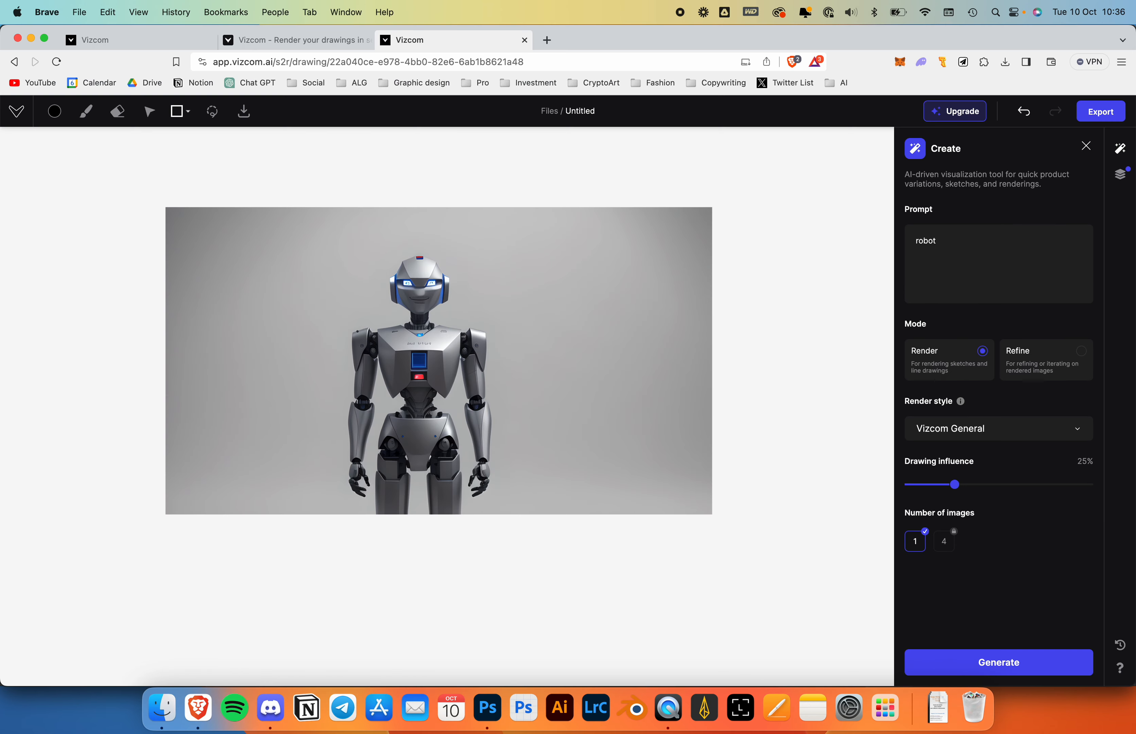
pyautogui.click(550, 112)
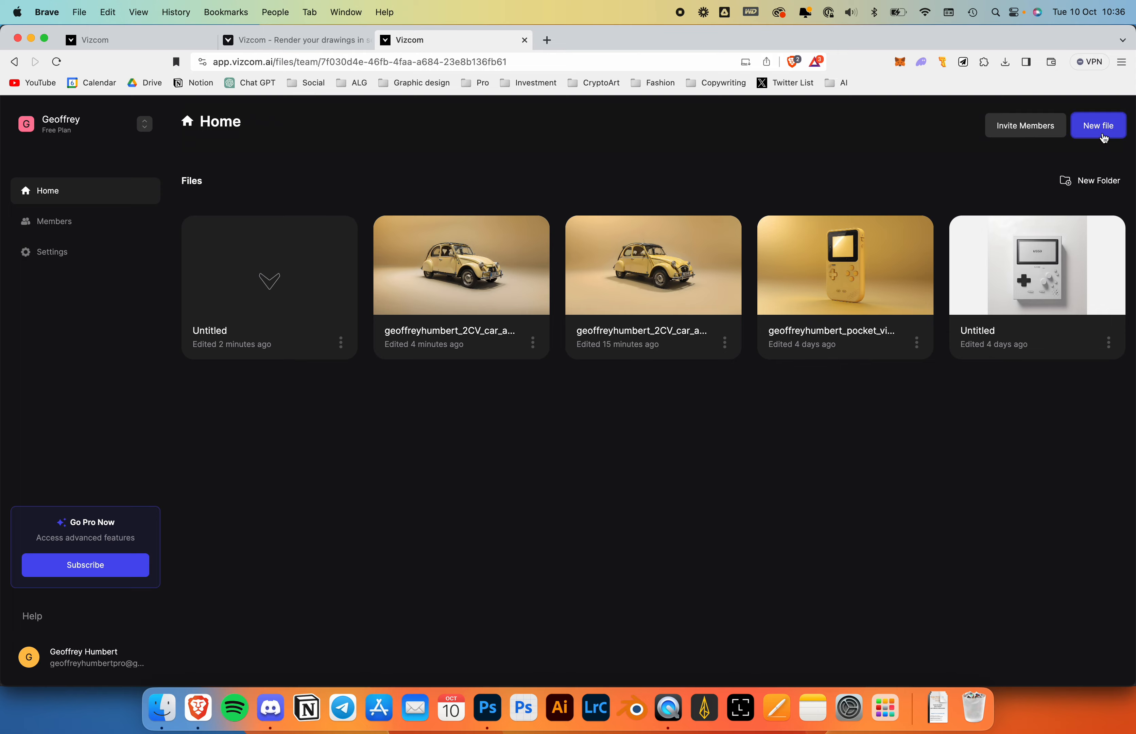
pyautogui.click(1103, 126)
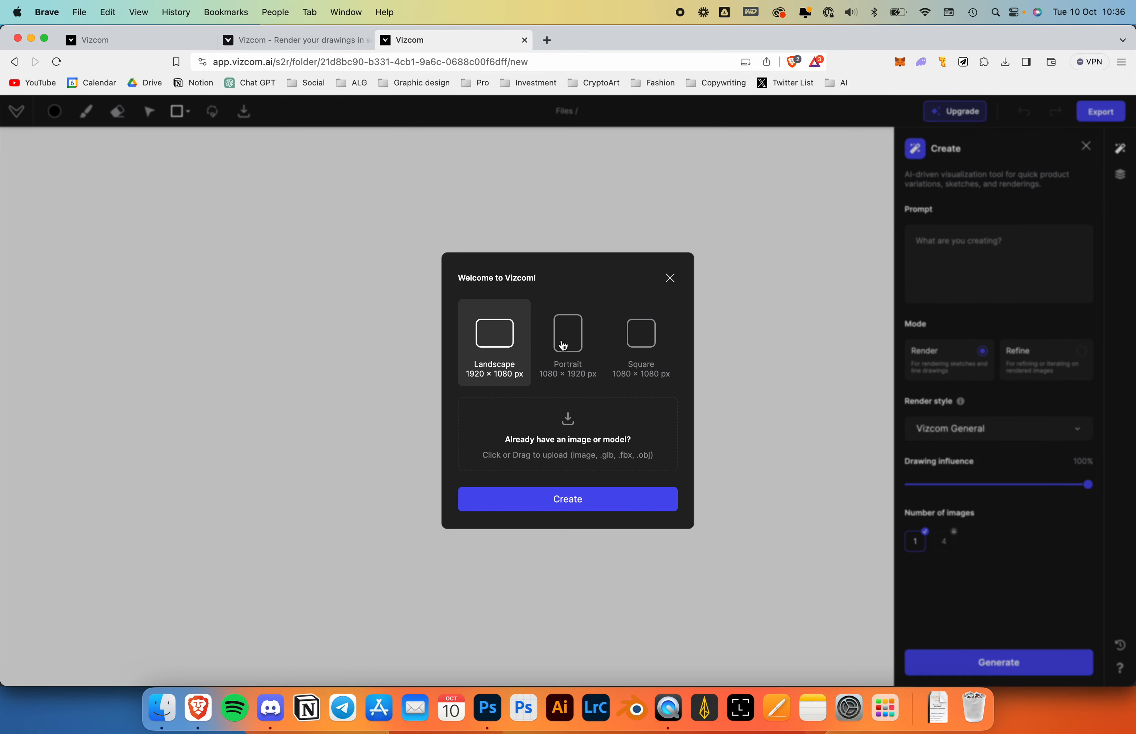
pyautogui.click(566, 500)
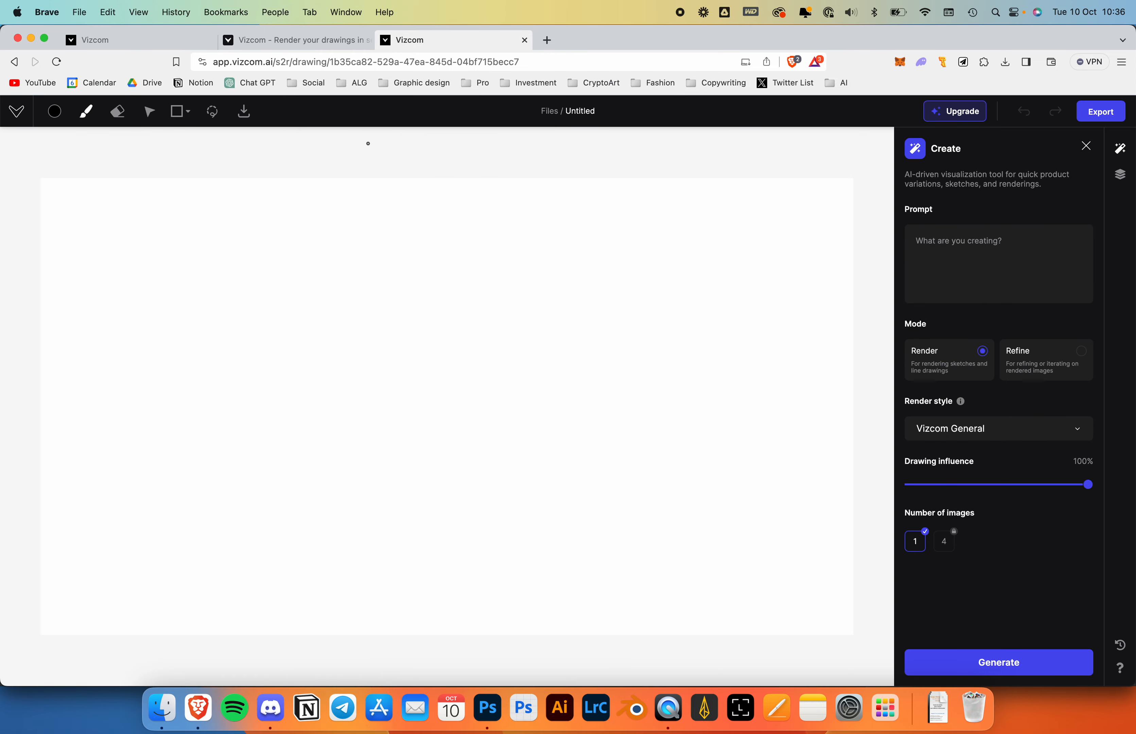
pyautogui.click(549, 110)
# Step: Create a new file from the pocket video game console PNG in Finder's Vizcom folder
pyautogui.click(1098, 125)
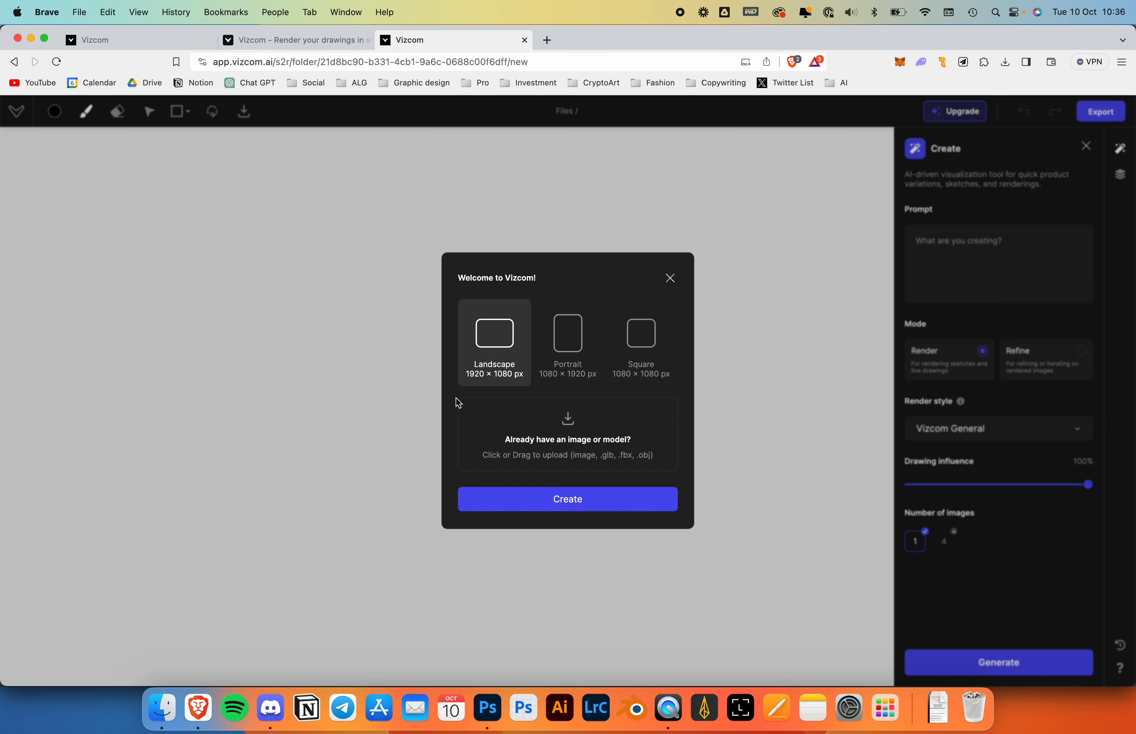
pyautogui.click(146, 701)
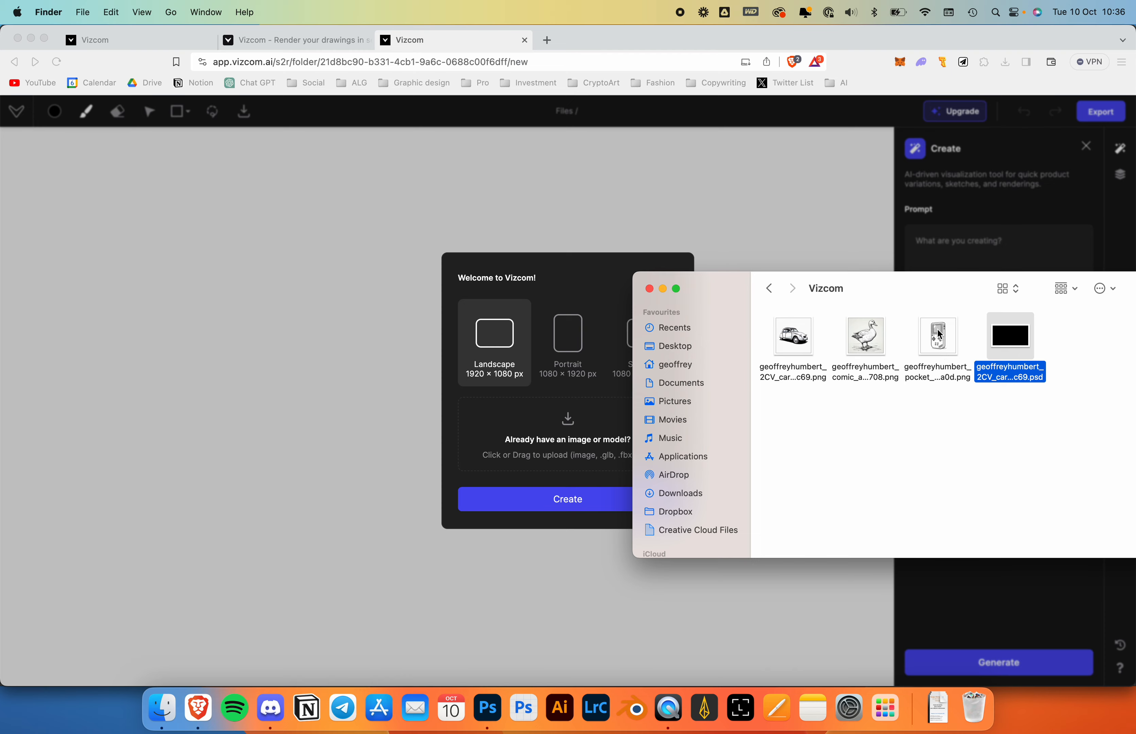
pyautogui.moveTo(938, 336); pyautogui.dragTo(527, 435)
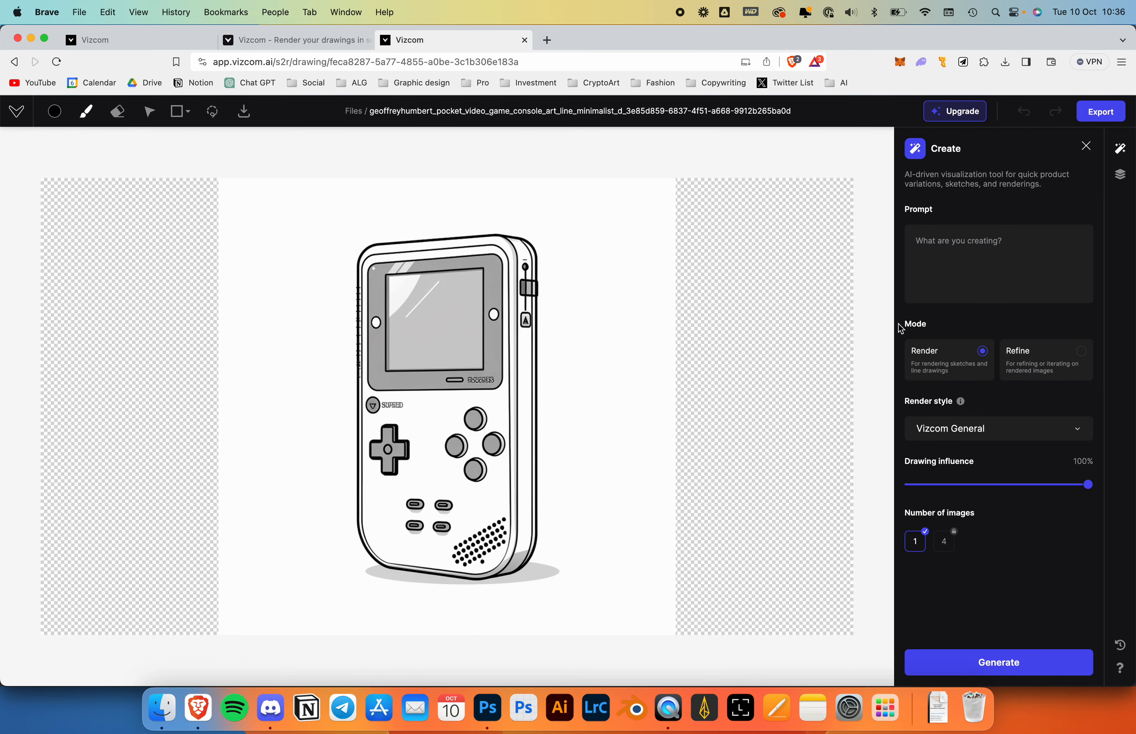
# Step: Render the console drawing with the prompt "video game console, pocket, red" at 75% drawing influence and accept the result
pyautogui.click(964, 261)
pyautogui.write('video g')
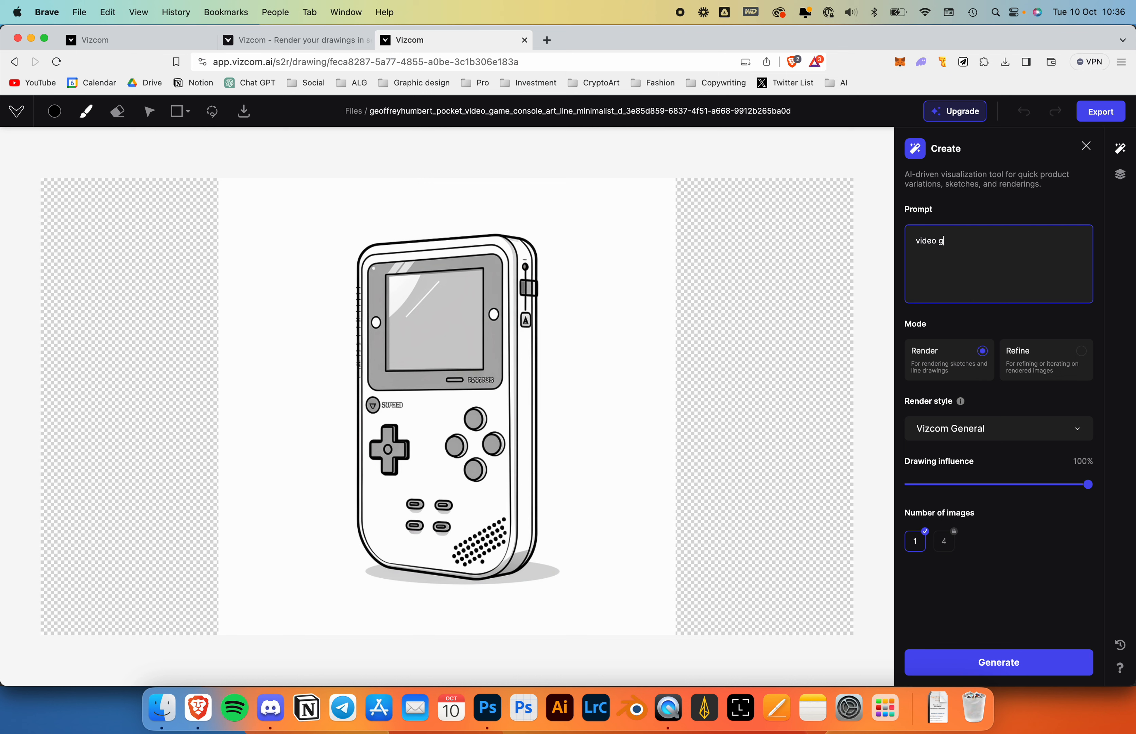
pyautogui.write('ame console, pocket, red')
pyautogui.moveTo(1088, 483); pyautogui.dragTo(1043, 486)
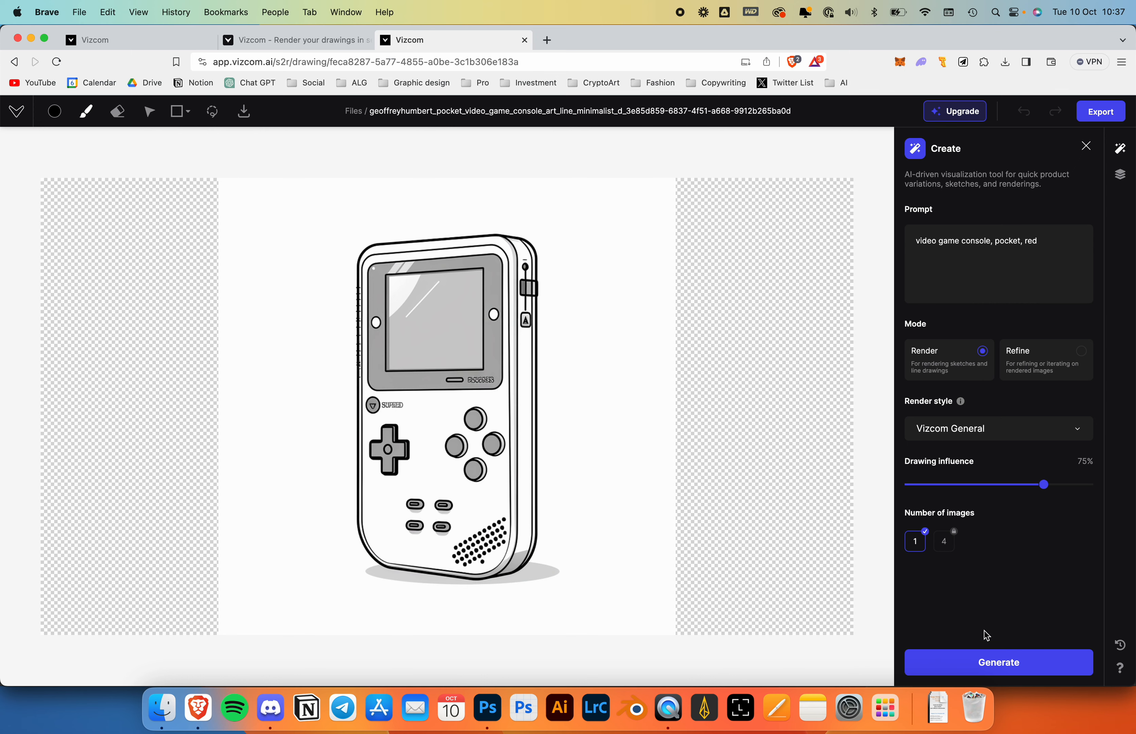
pyautogui.click(989, 661)
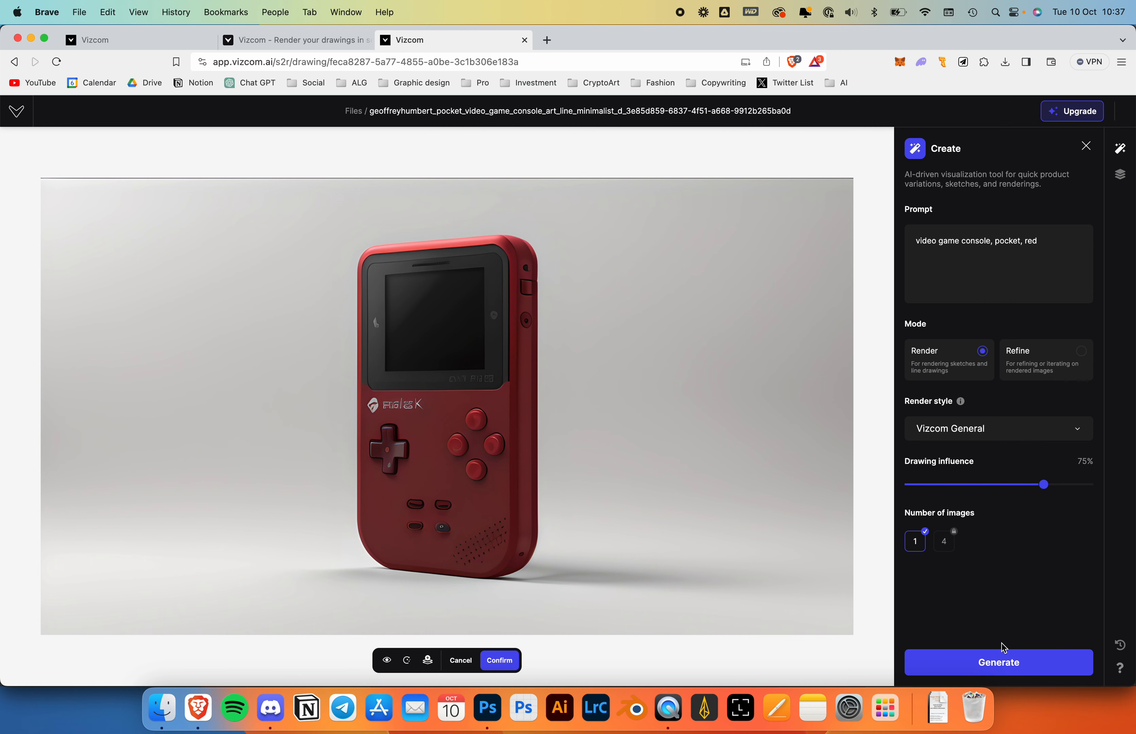
pyautogui.click(505, 661)
# Step: Generate a refined version of the red console in Refine mode at 35% drawing influence and compare it with the previous render
pyautogui.click(1079, 354)
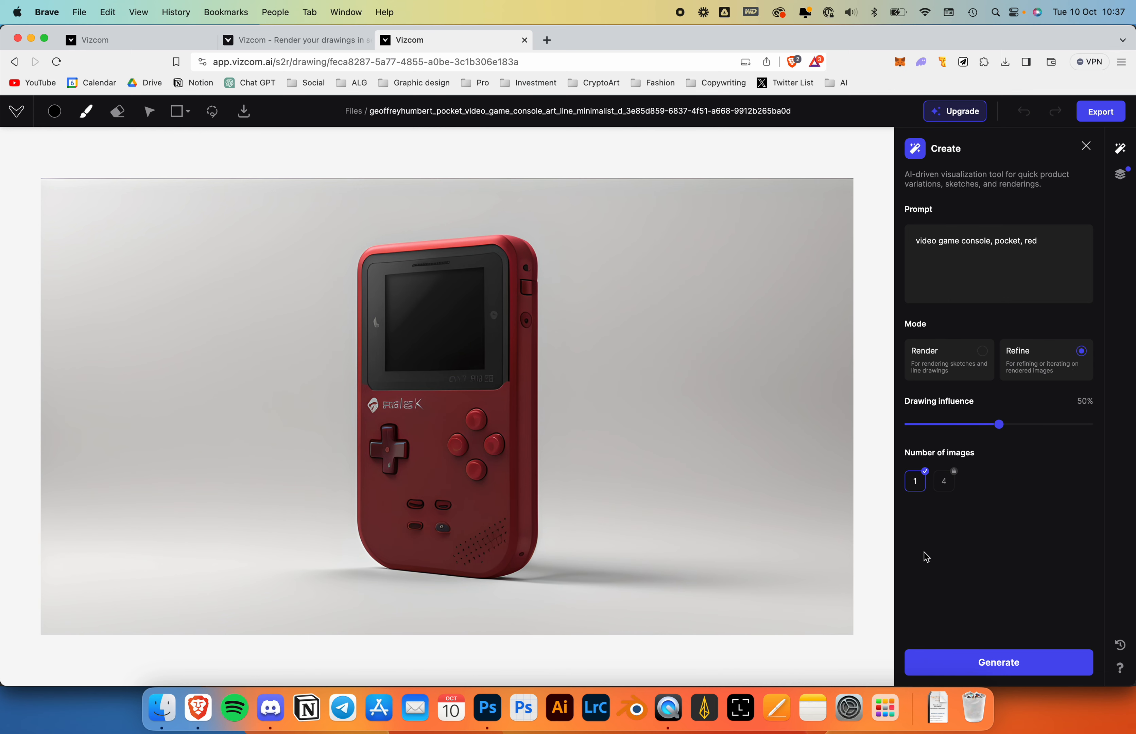
pyautogui.click(974, 425)
pyautogui.click(992, 664)
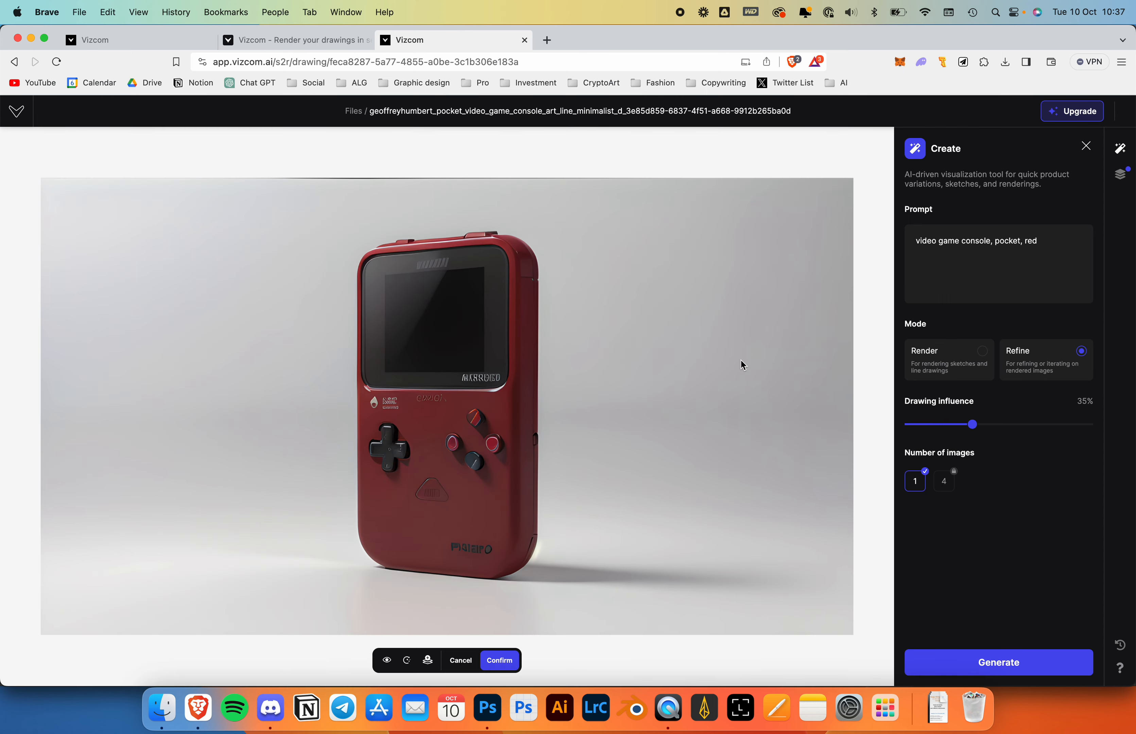
pyautogui.click(387, 662)
pyautogui.click(387, 663)
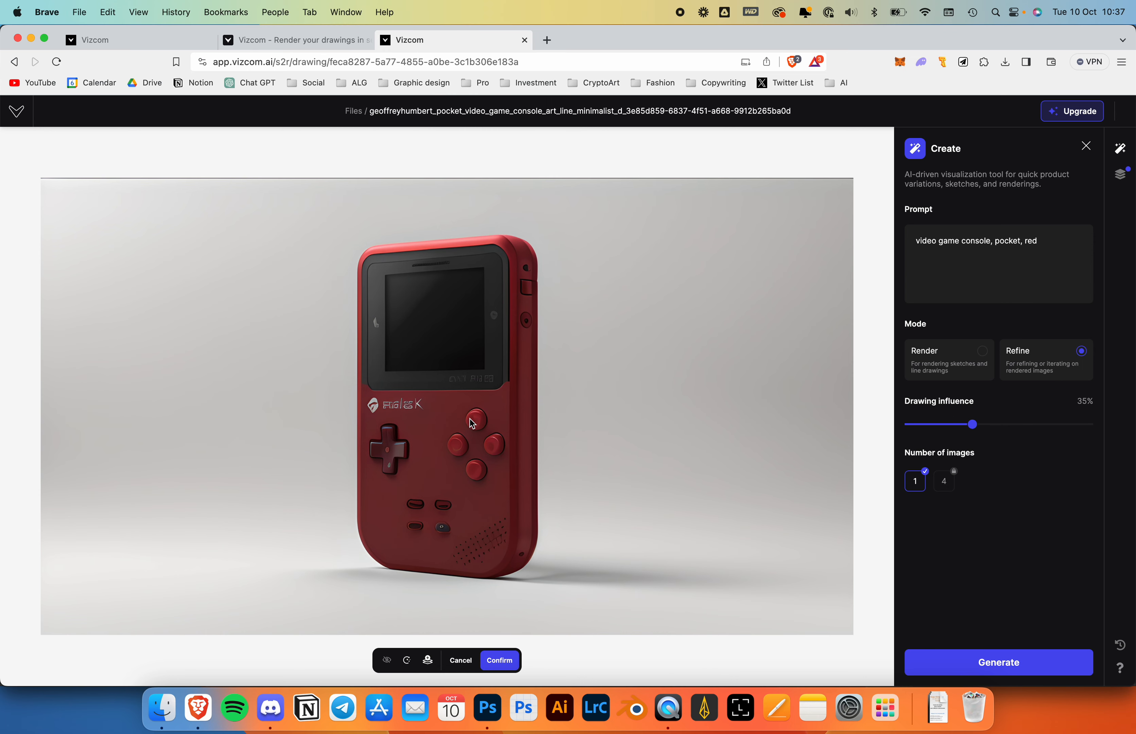
# Step: Switch to Photoshop, add a layer mask to Layer 2 and set the brush size to 110
pyautogui.click(487, 708)
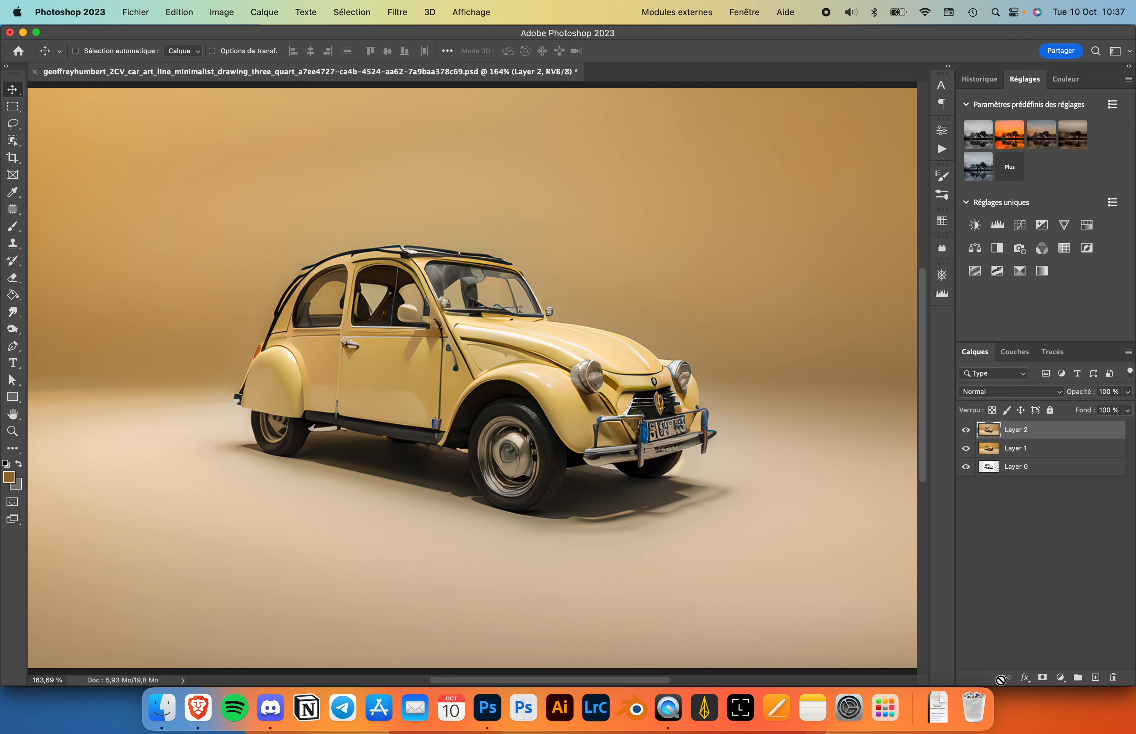
pyautogui.click(1043, 677)
pyautogui.press('b')
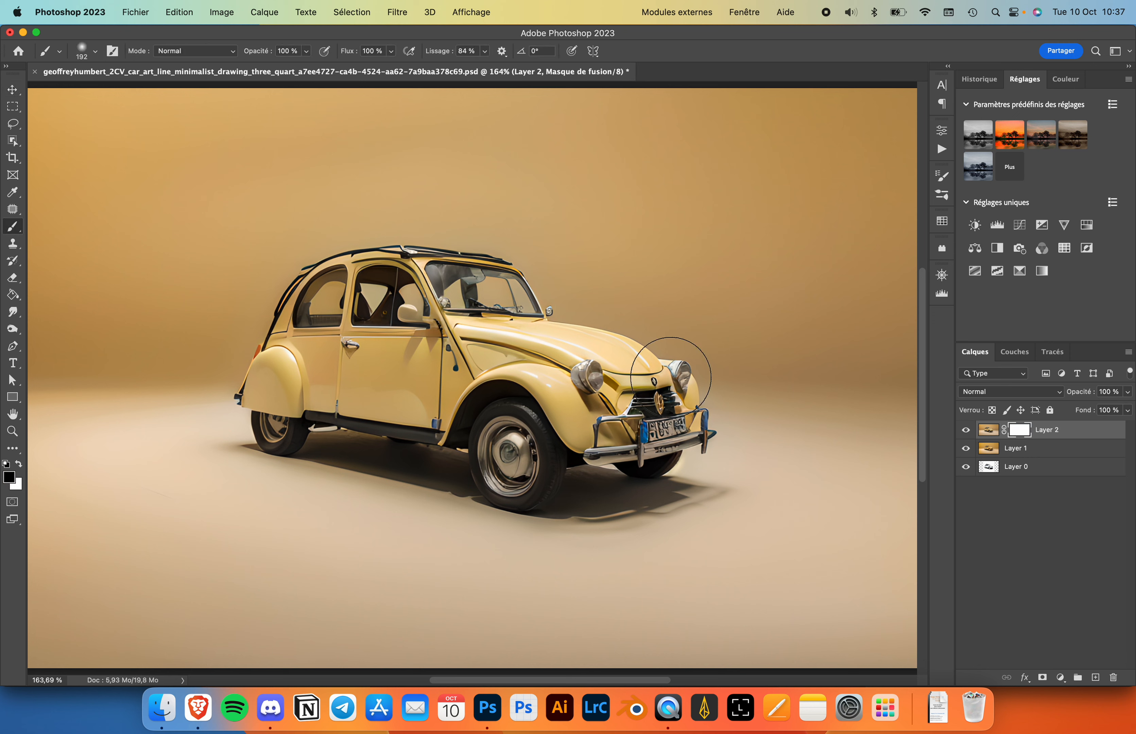
pyautogui.moveTo(671, 379); pyautogui.dragTo(627, 377)
pyautogui.press('x')
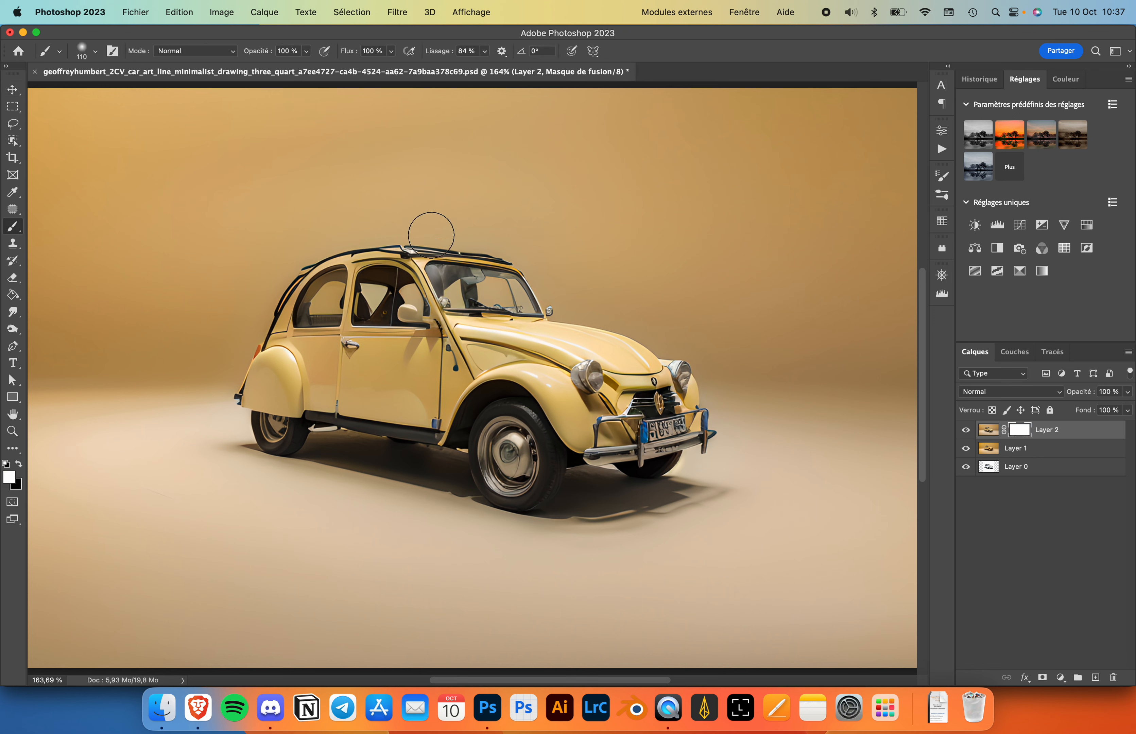
# Step: Try painting black on Layer 2's mask along the car's roof and undo the stroke
pyautogui.press('x')
pyautogui.moveTo(444, 231)
pyautogui.mouseDown()
pyautogui.moveTo(572, 257)
pyautogui.moveTo(459, 251)
pyautogui.moveTo(512, 272)
pyautogui.moveTo(483, 279)
pyautogui.moveTo(444, 254)
pyautogui.moveTo(440, 267)
pyautogui.moveTo(389, 210)
pyautogui.moveTo(556, 251)
pyautogui.moveTo(545, 280)
pyautogui.moveTo(492, 241)
pyautogui.mouseUp()
pyautogui.press('super+z')
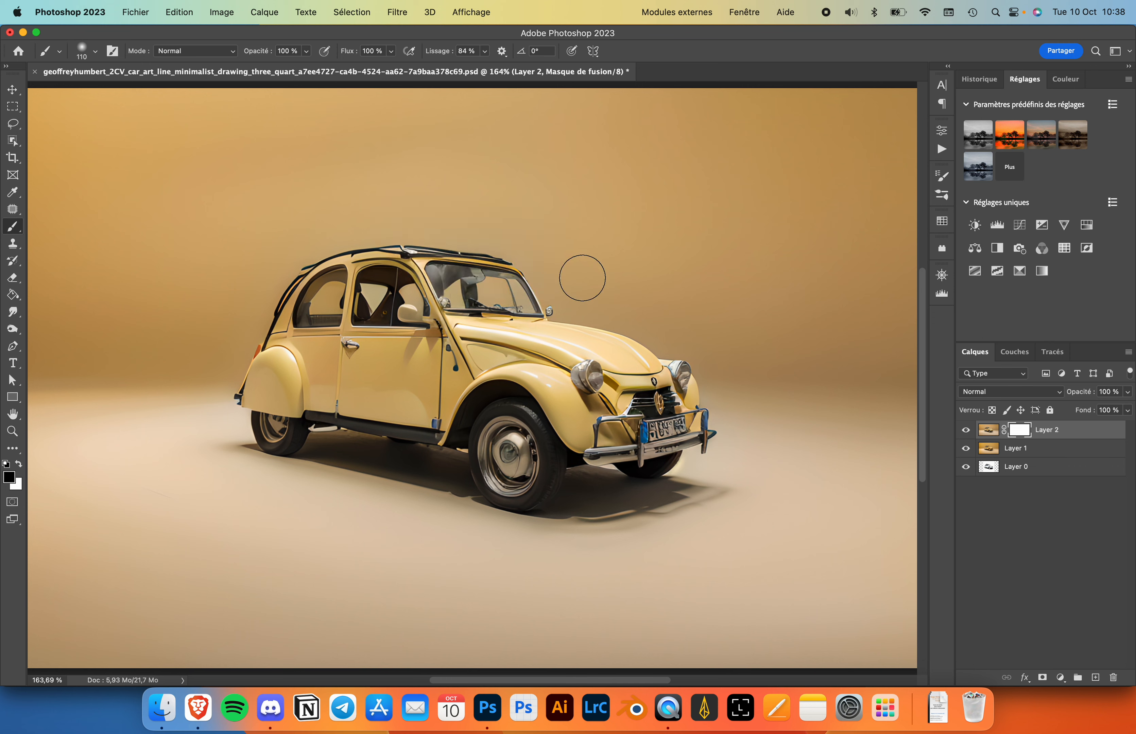
# Step: Return to Vizcom's files overview in Brave and create a new file from the comic duck PNG in Finder's Vizcom folder
pyautogui.click(198, 717)
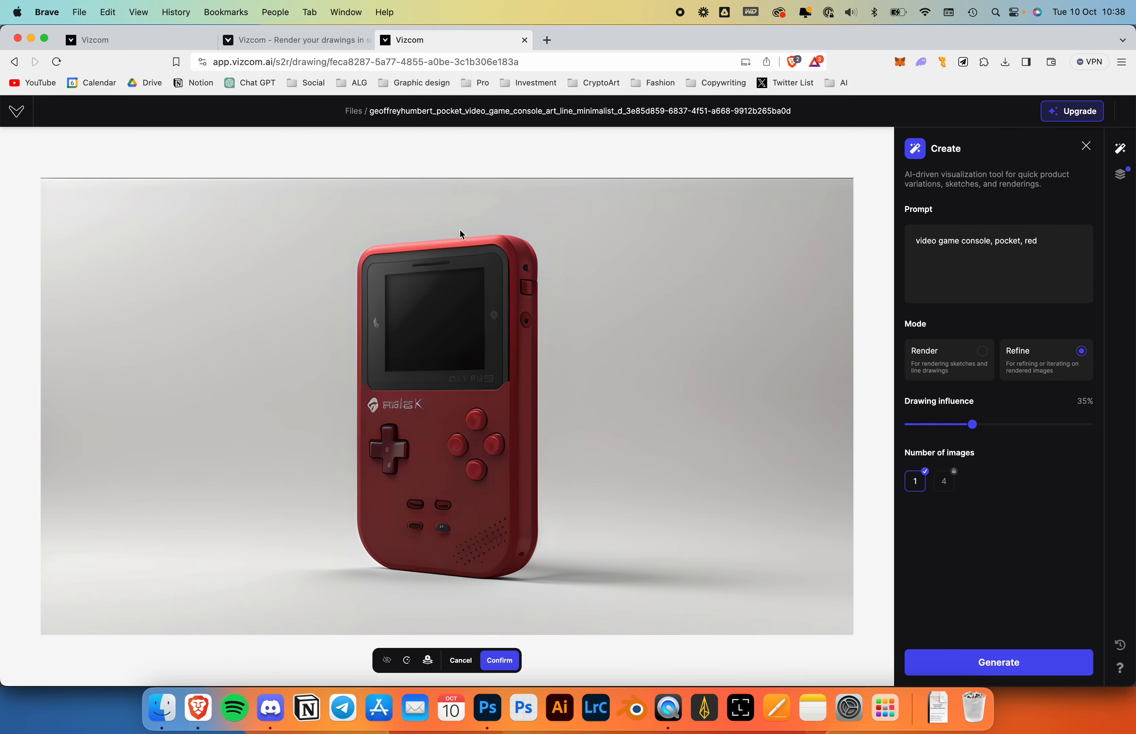
pyautogui.click(354, 111)
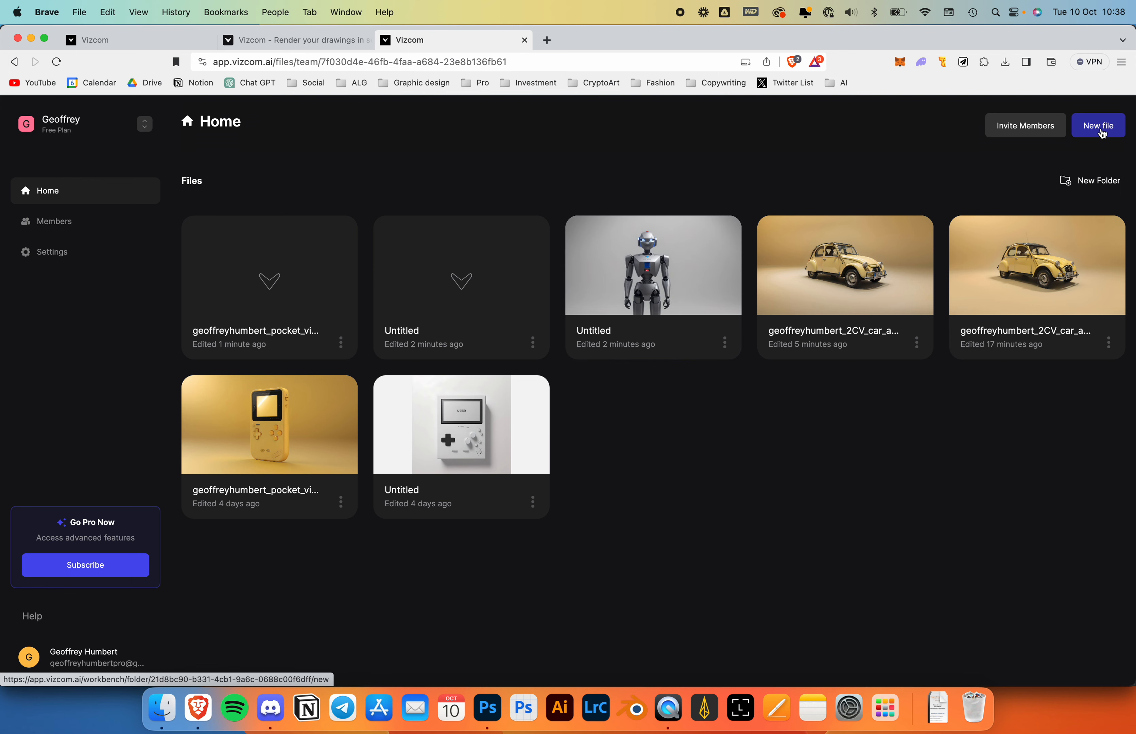
pyautogui.click(1102, 130)
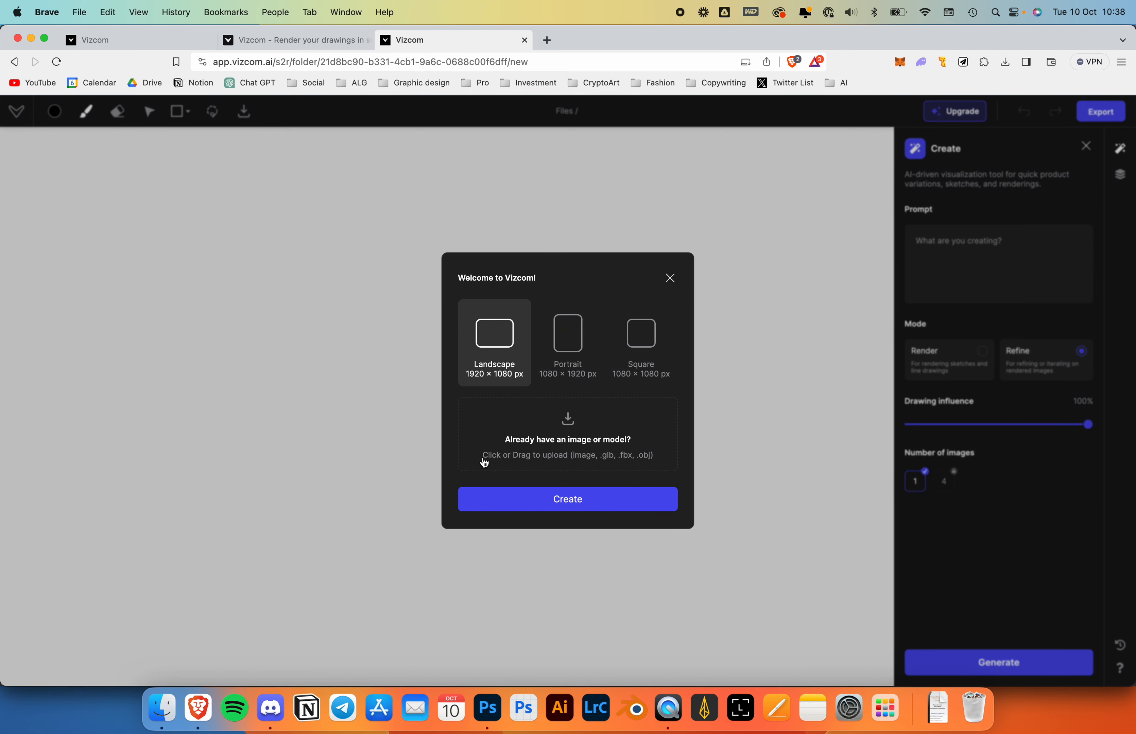
pyautogui.click(162, 709)
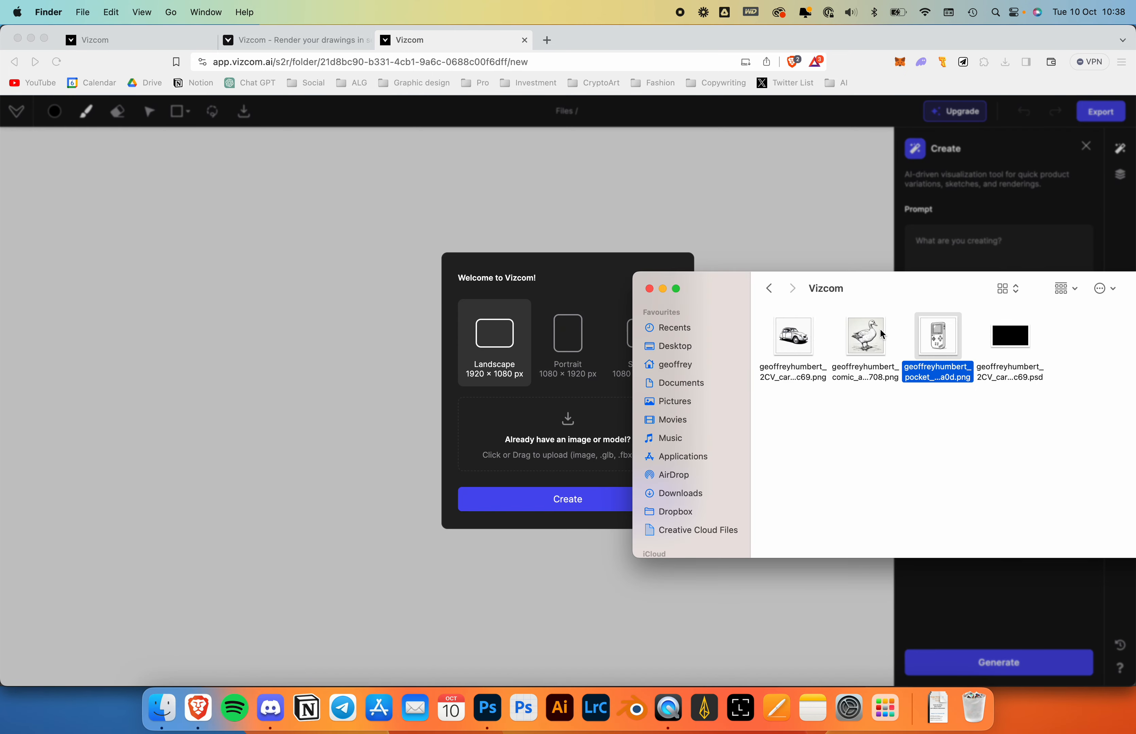
pyautogui.click(867, 336)
pyautogui.moveTo(869, 342); pyautogui.dragTo(568, 425)
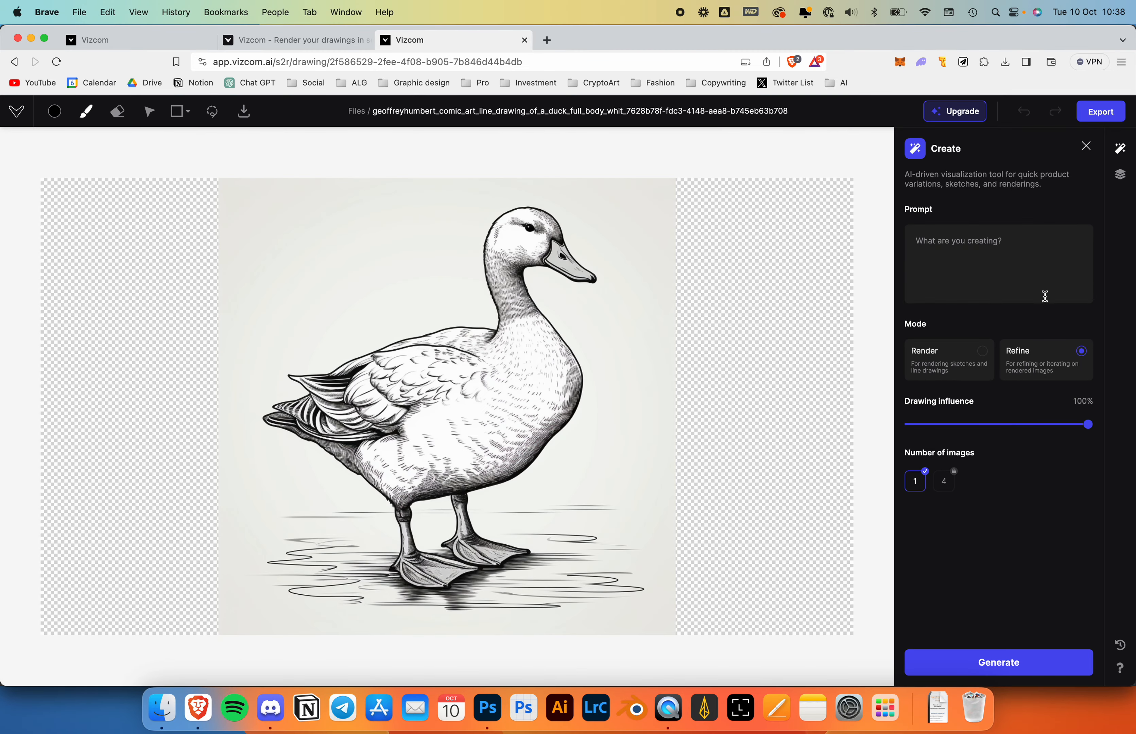
# Step: Render the duck drawing in Render mode with the prompt "realistic duck" at 55% drawing influence, regenerate it once and accept the result
pyautogui.click(1006, 264)
pyautogui.write('realistic duck')
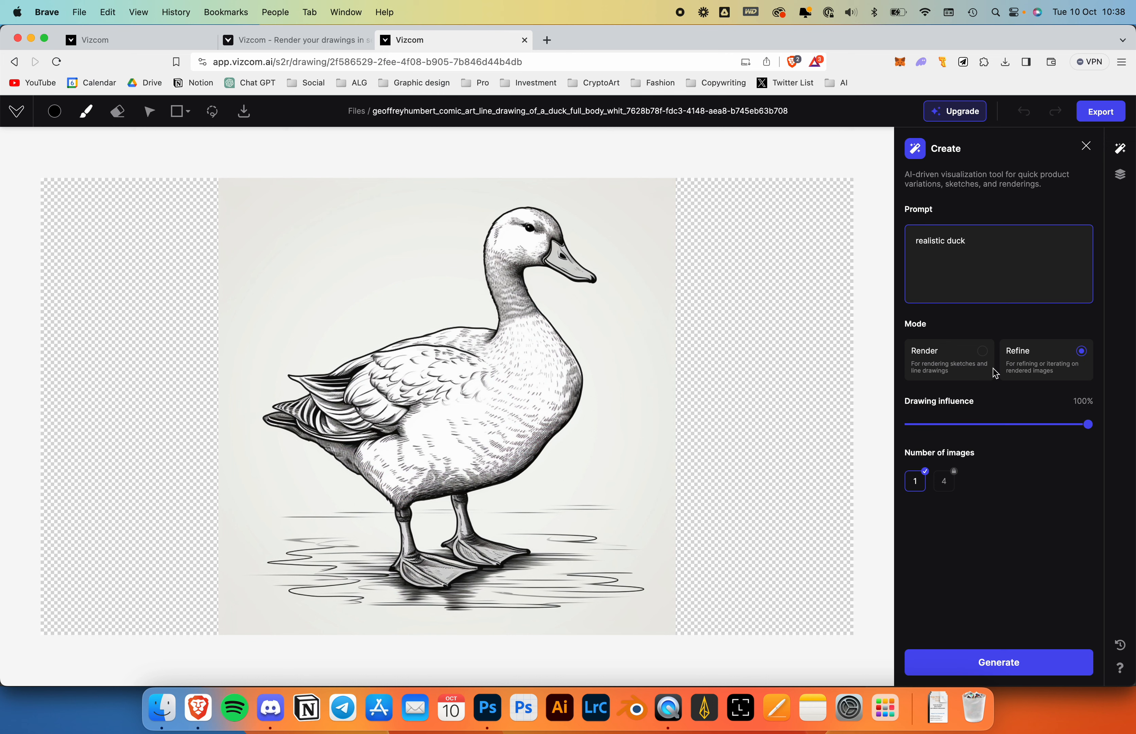
pyautogui.click(952, 359)
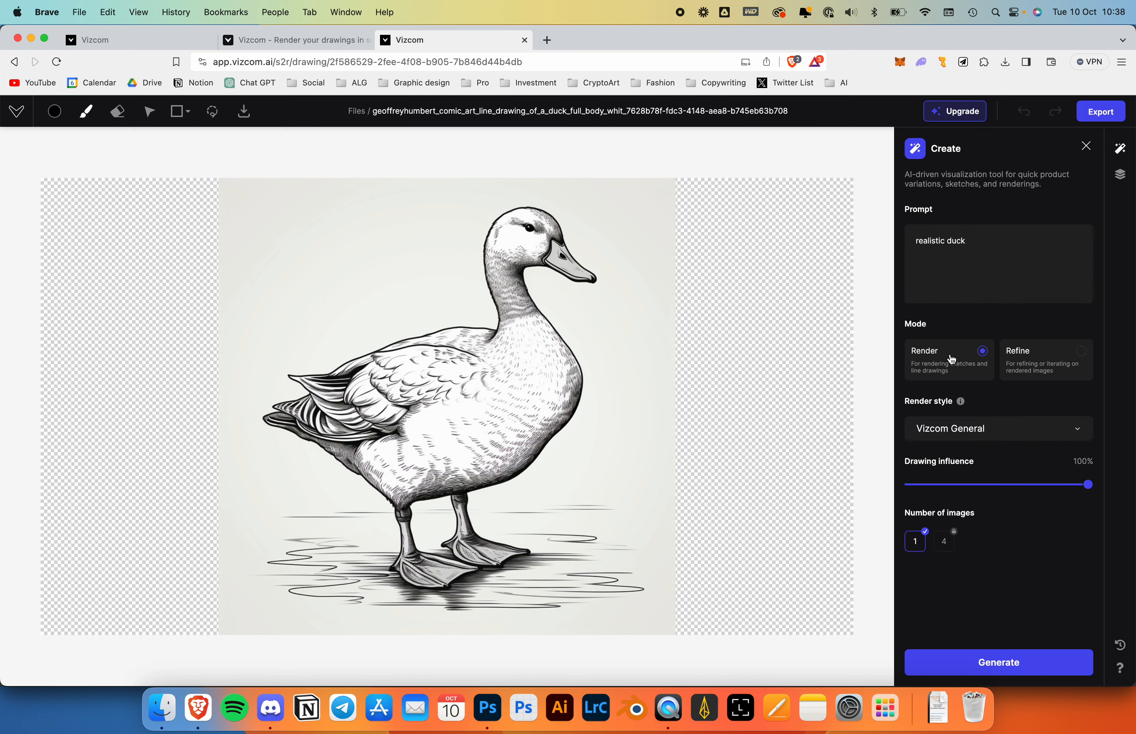
pyautogui.click(1017, 484)
pyautogui.click(1006, 488)
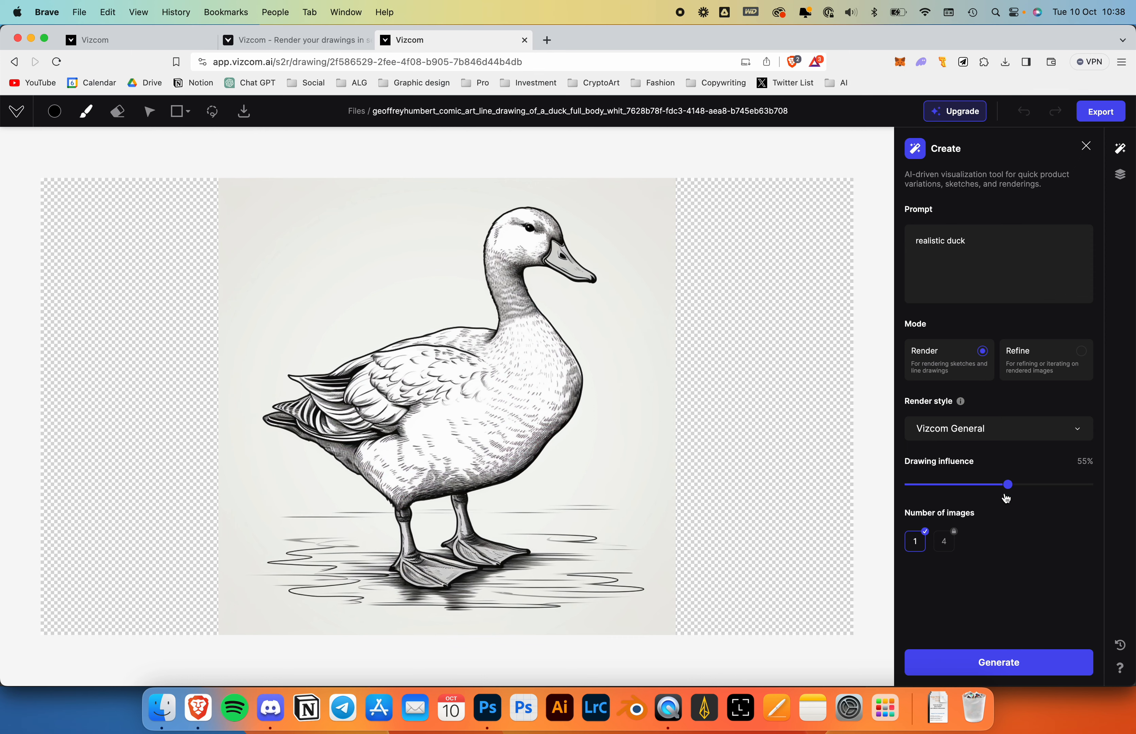
pyautogui.click(1005, 667)
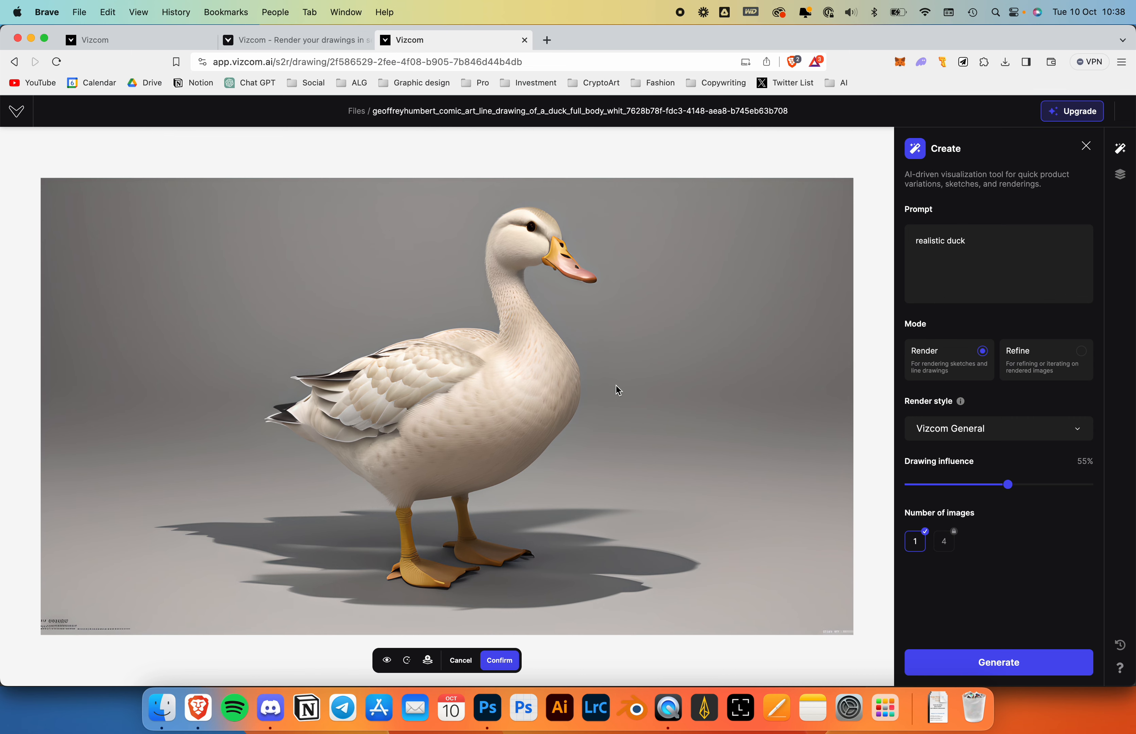
pyautogui.click(1000, 669)
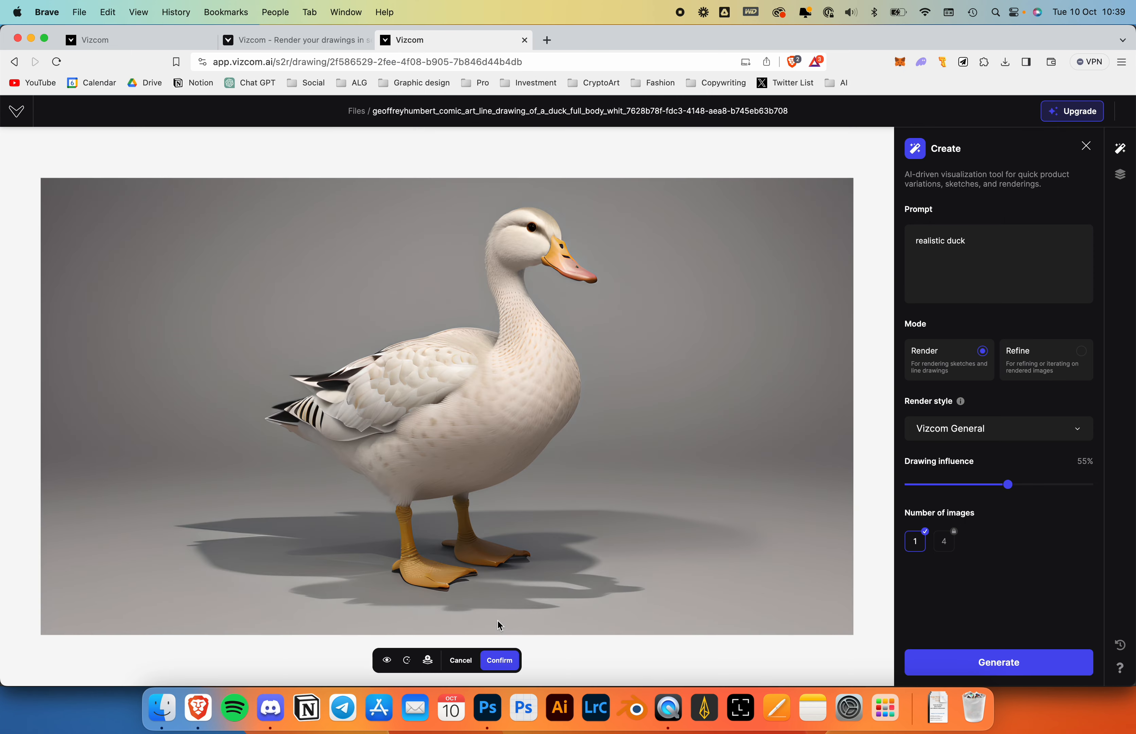
pyautogui.click(500, 660)
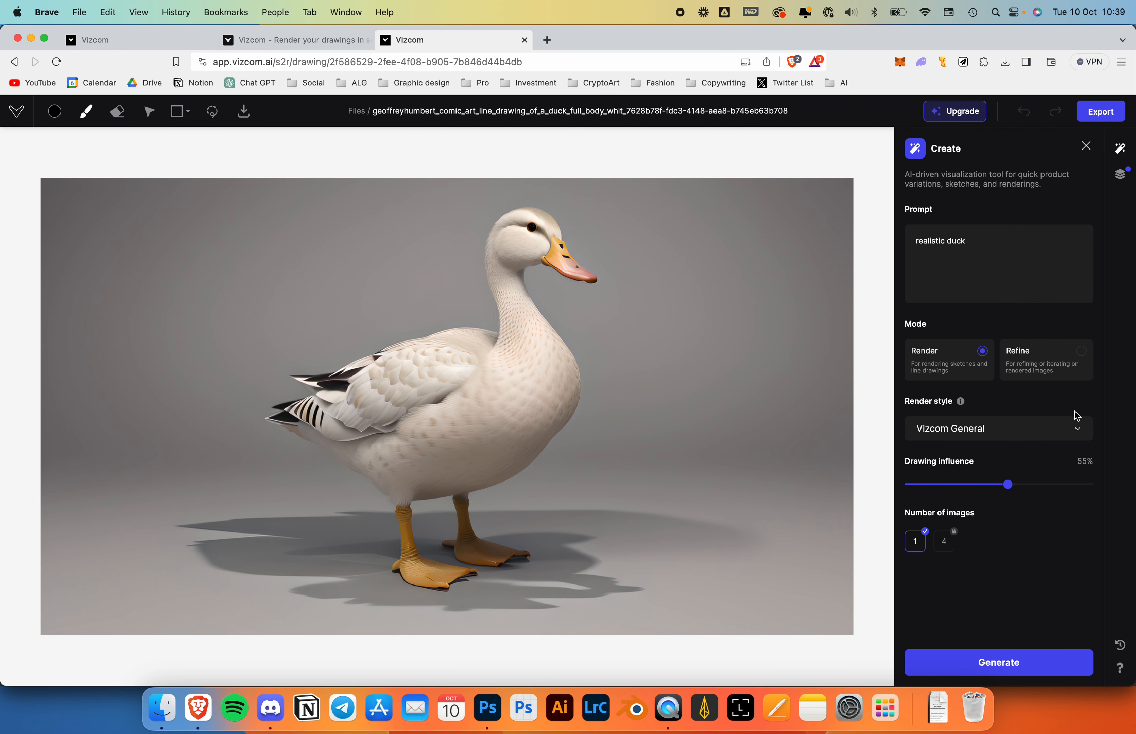
# Step: Generate a refined version of the duck in Refine mode at 35% drawing influence and compare it with the original canvas
pyautogui.click(1059, 372)
pyautogui.click(973, 426)
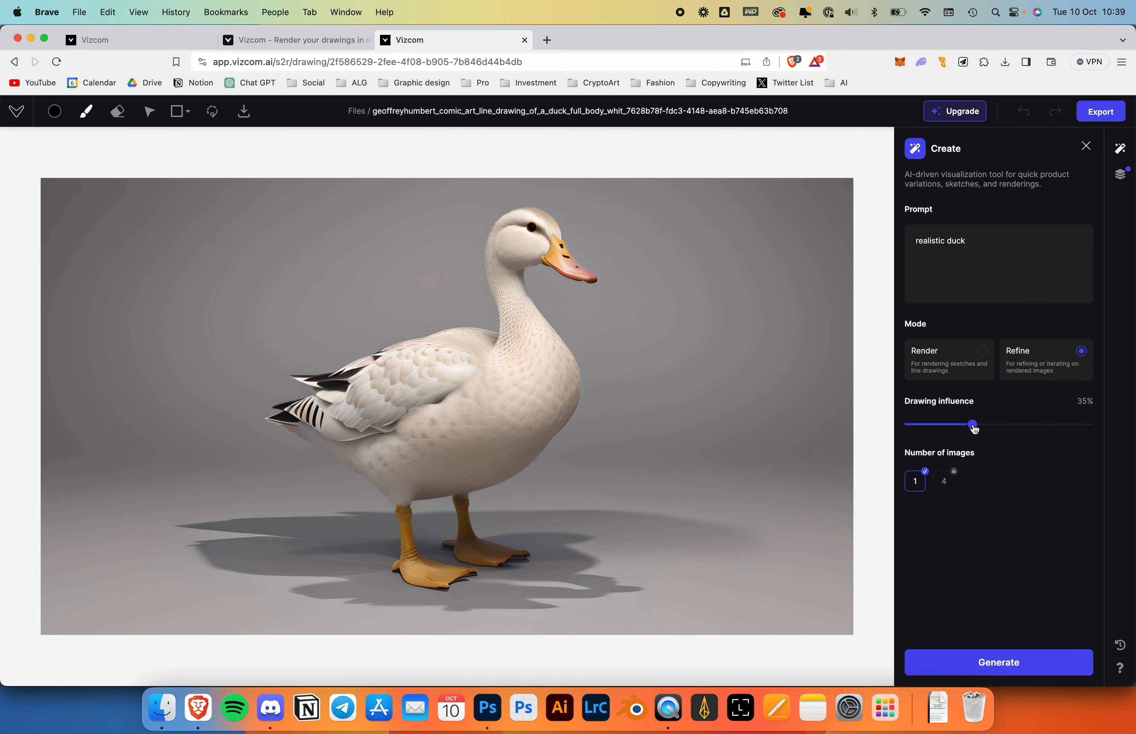
pyautogui.click(987, 656)
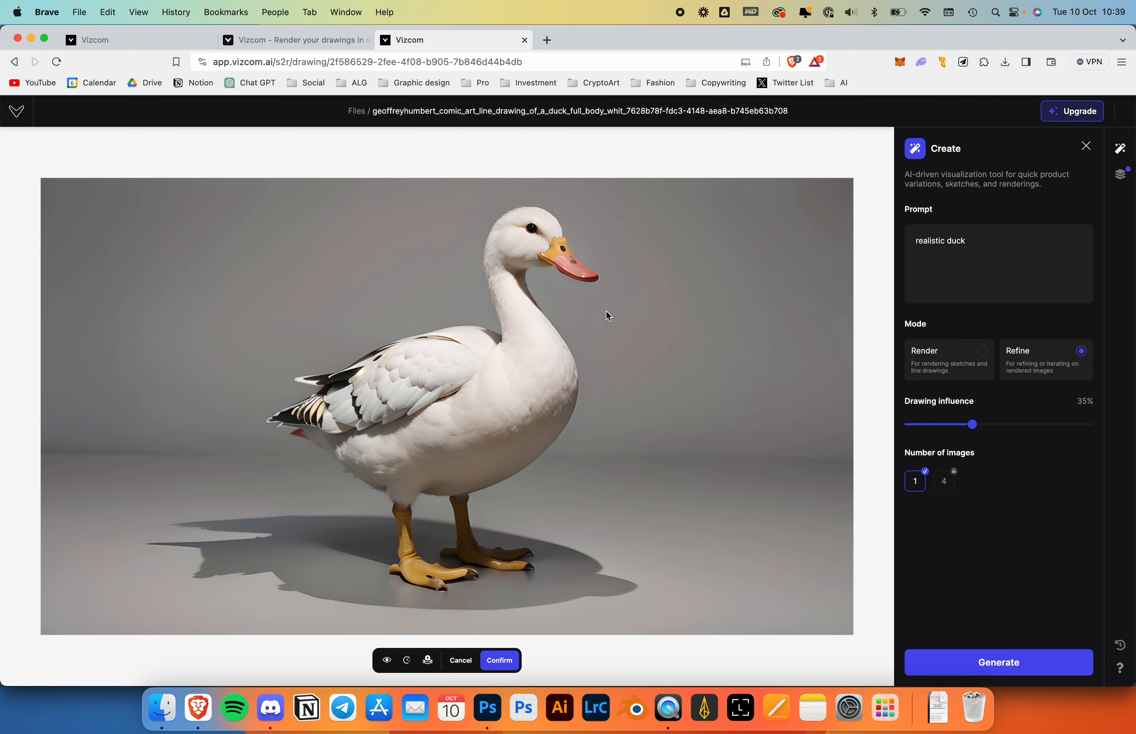
pyautogui.click(387, 662)
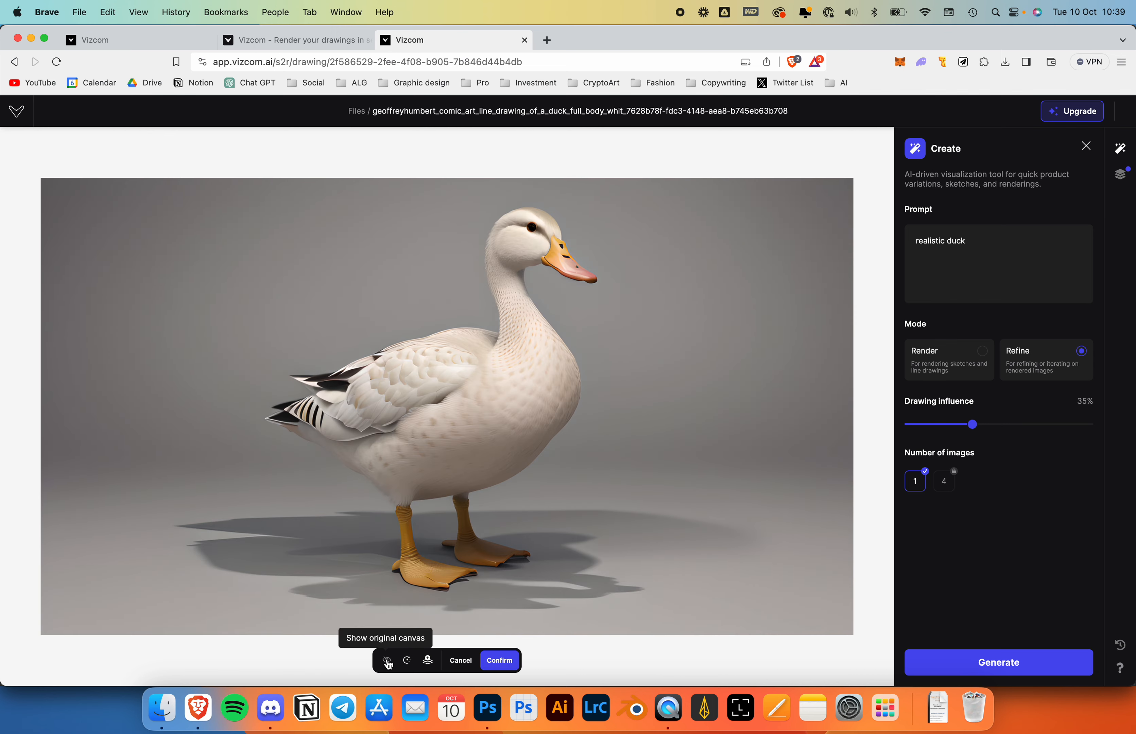
pyautogui.click(387, 662)
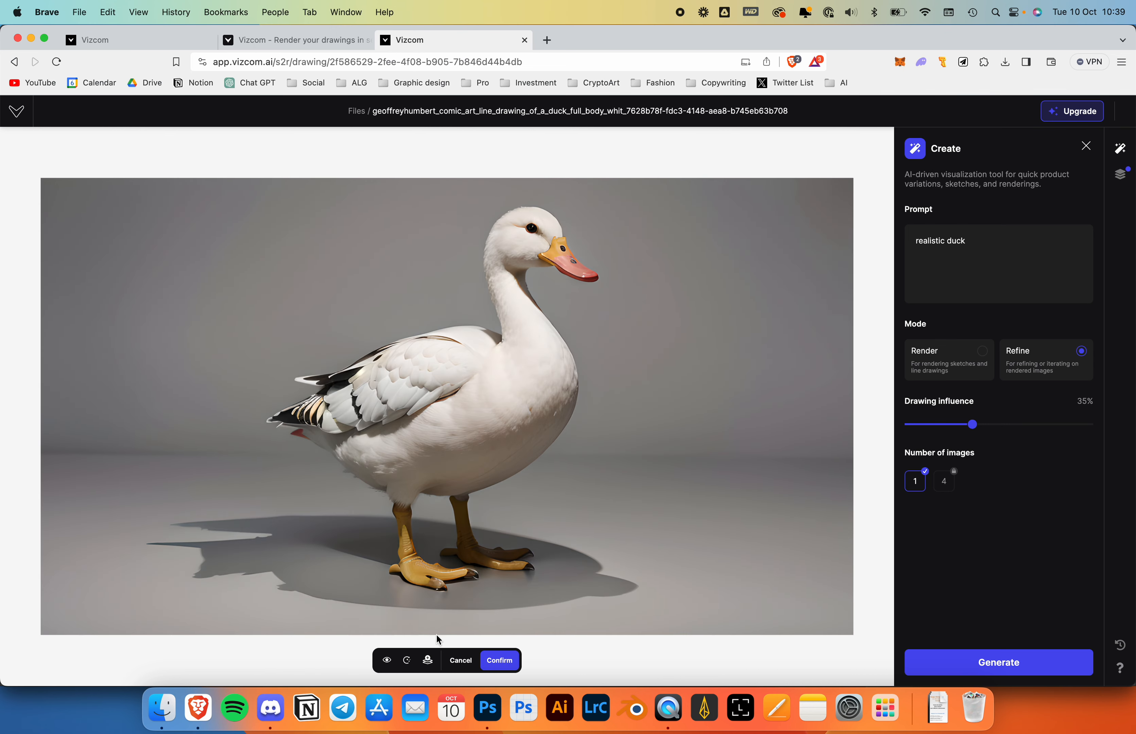